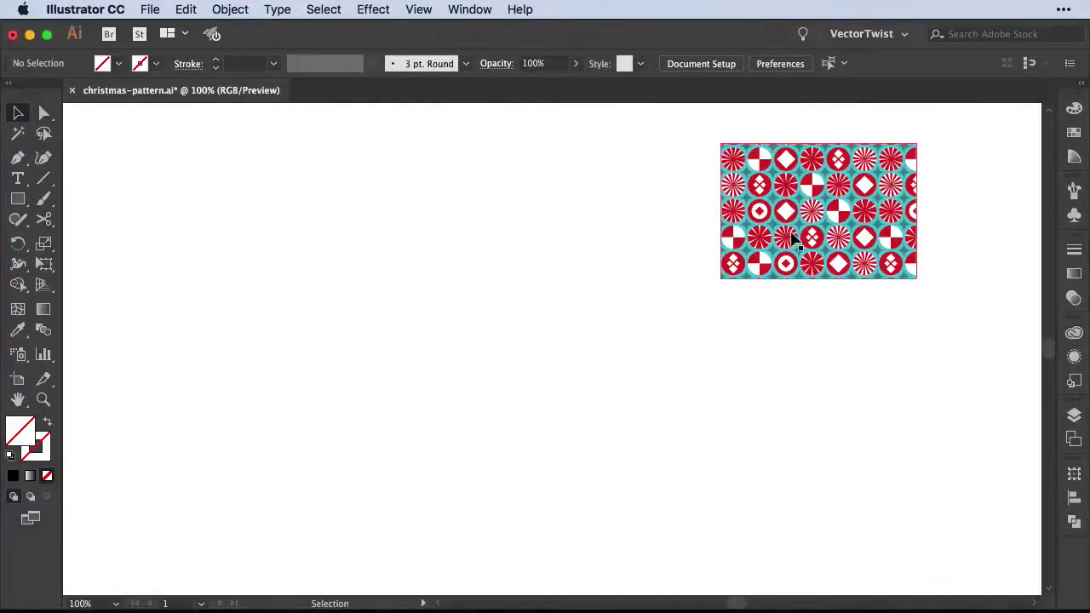
Step: Check the Guides & Grid preferences without changing them, and show the document grid
key("l")
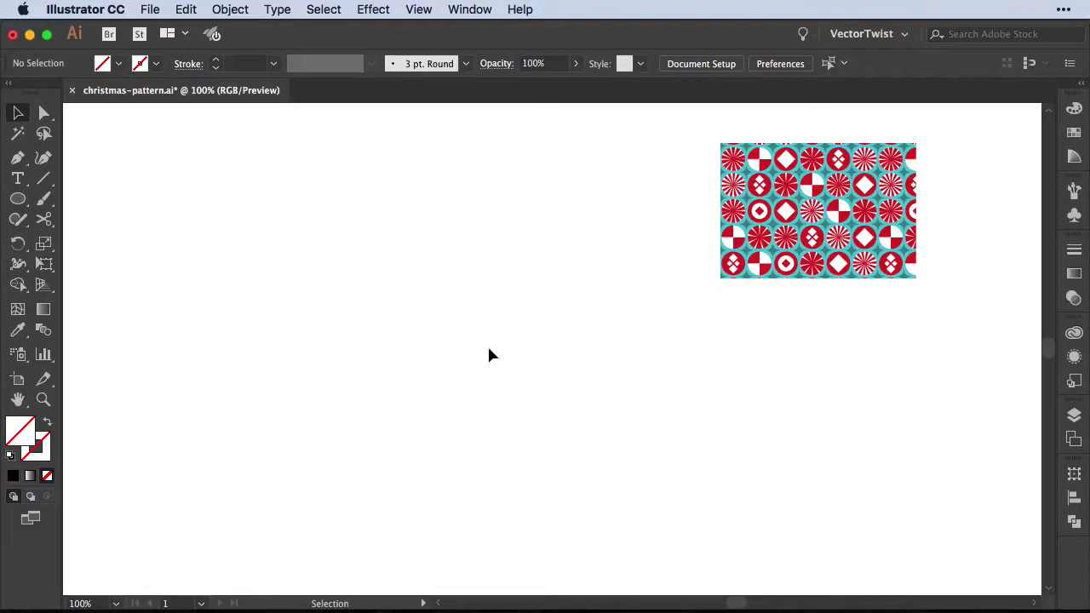
left_click(113, 10)
mouse_move(97, 60)
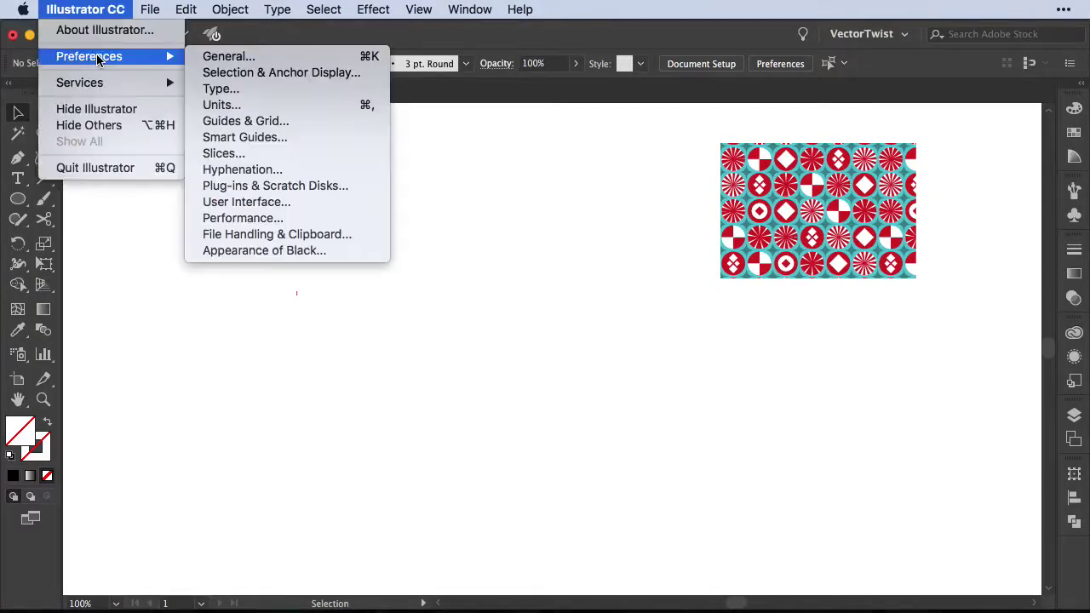
left_click(229, 123)
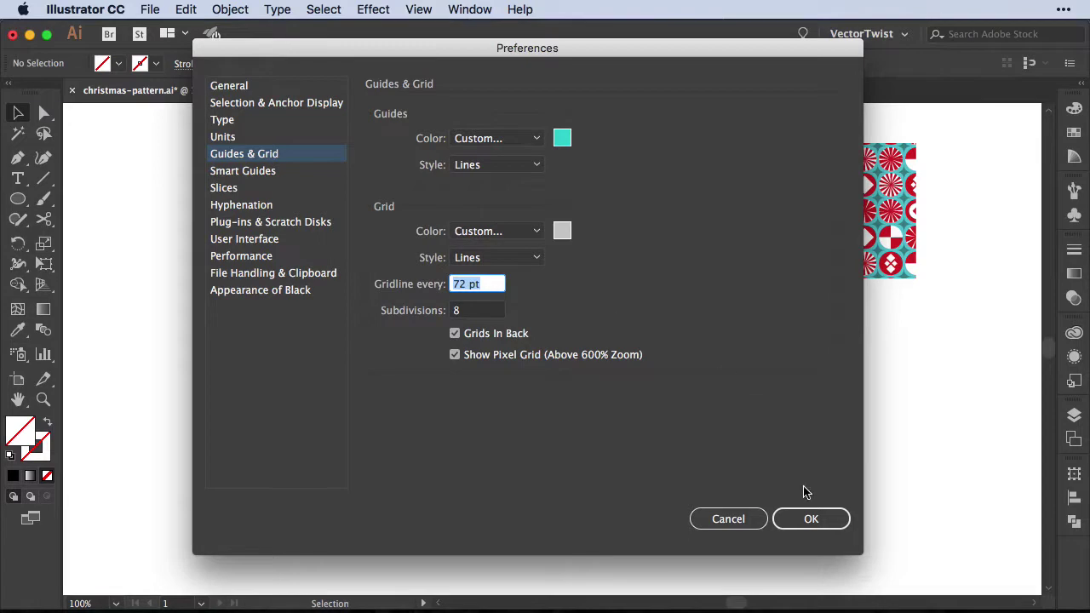
left_click(732, 521)
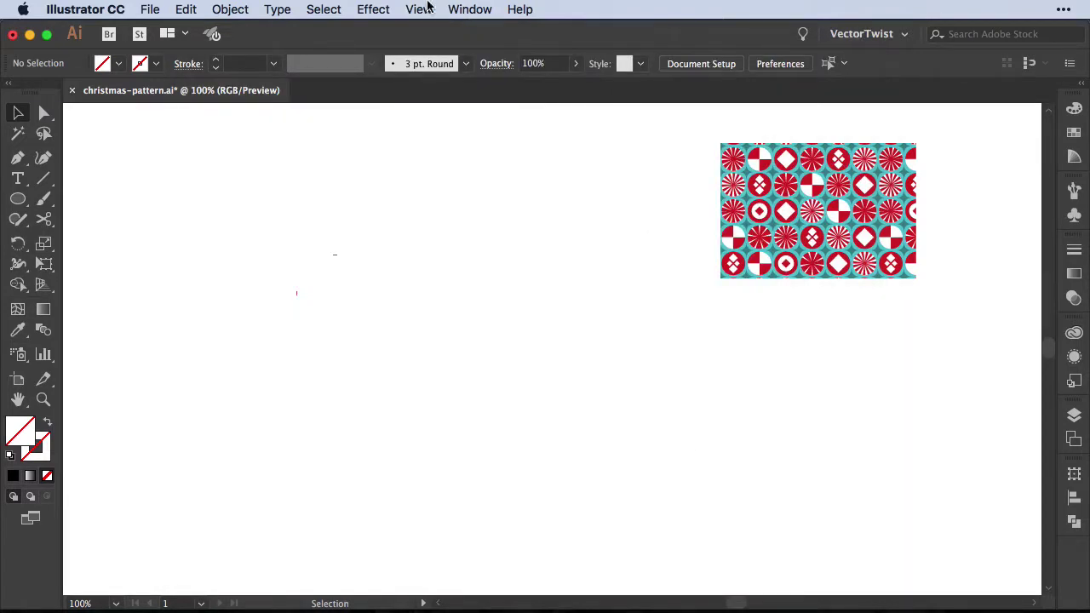
left_click(430, 9)
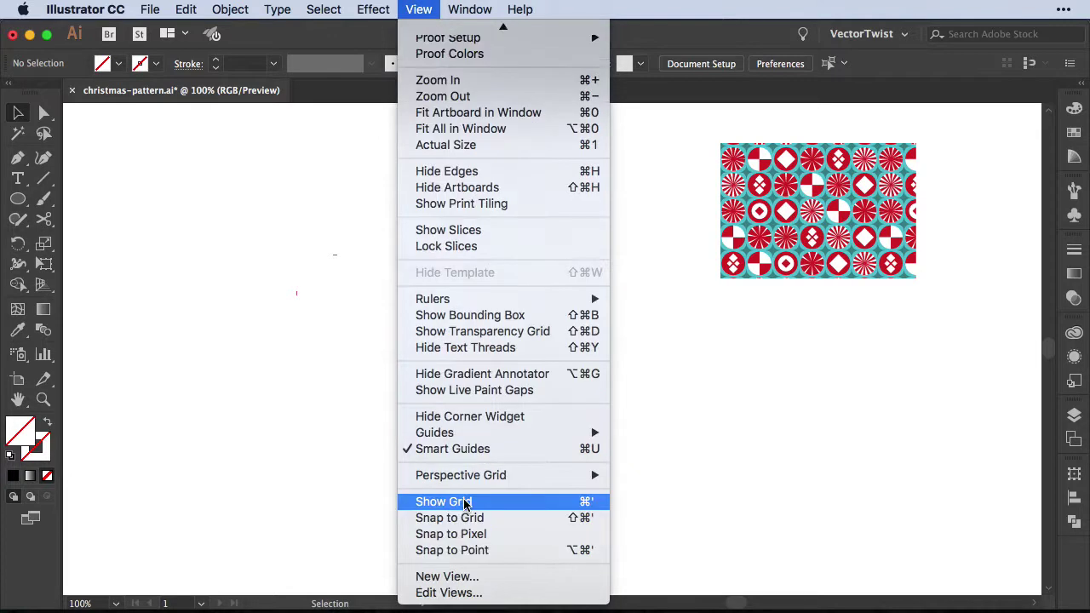
left_click(466, 504)
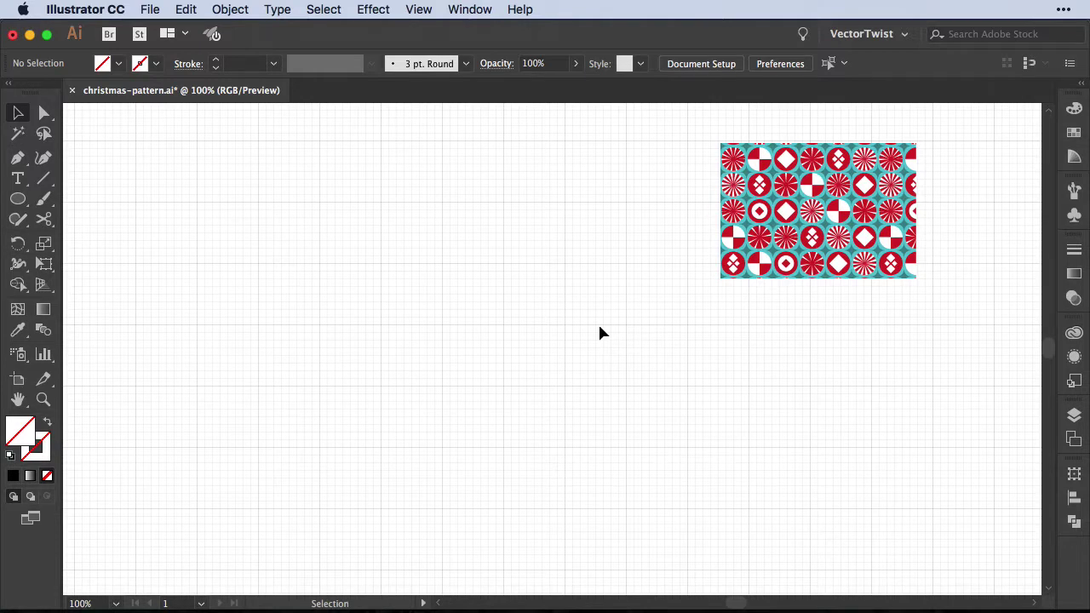
Step: Draw a 144 pt by 144 pt circle with the Ellipse tool on the empty artboard beside the pattern sample
left_click(23, 201)
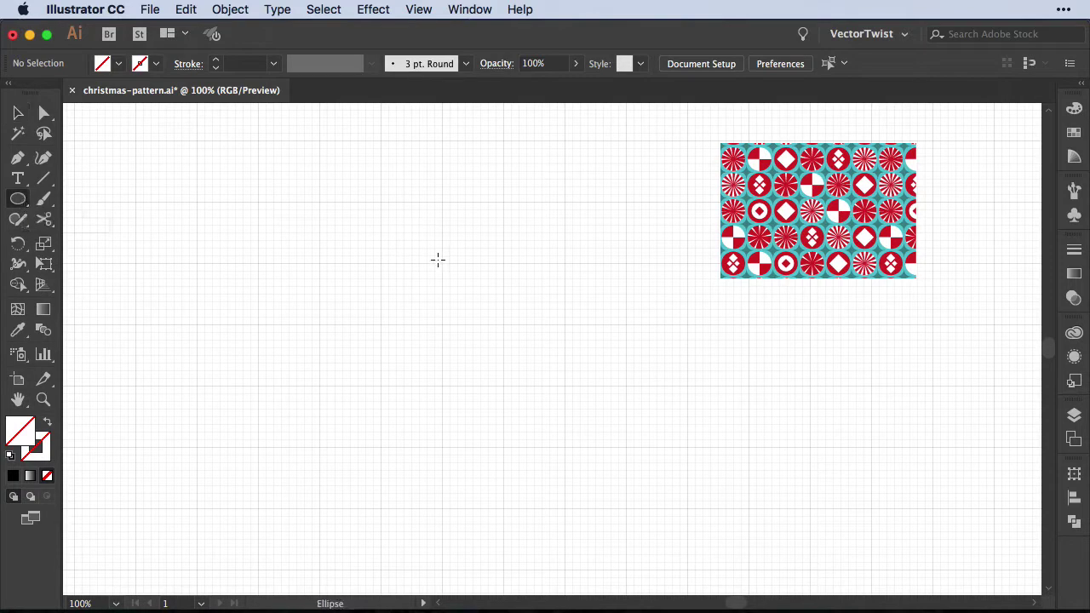
left_click(385, 230)
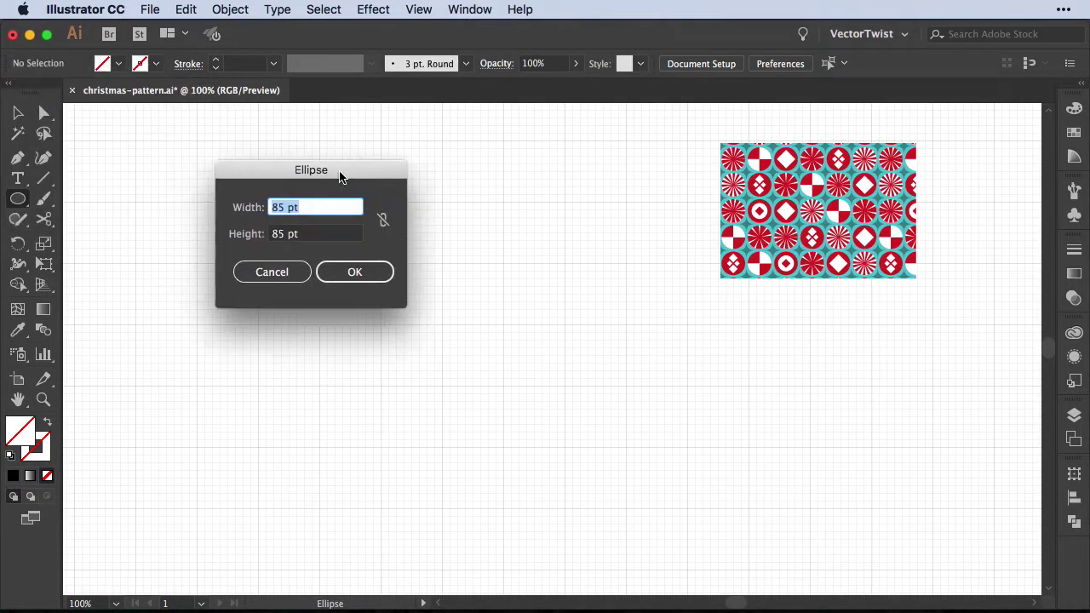
type("144")
key("Tab")
type("144")
left_click(368, 270)
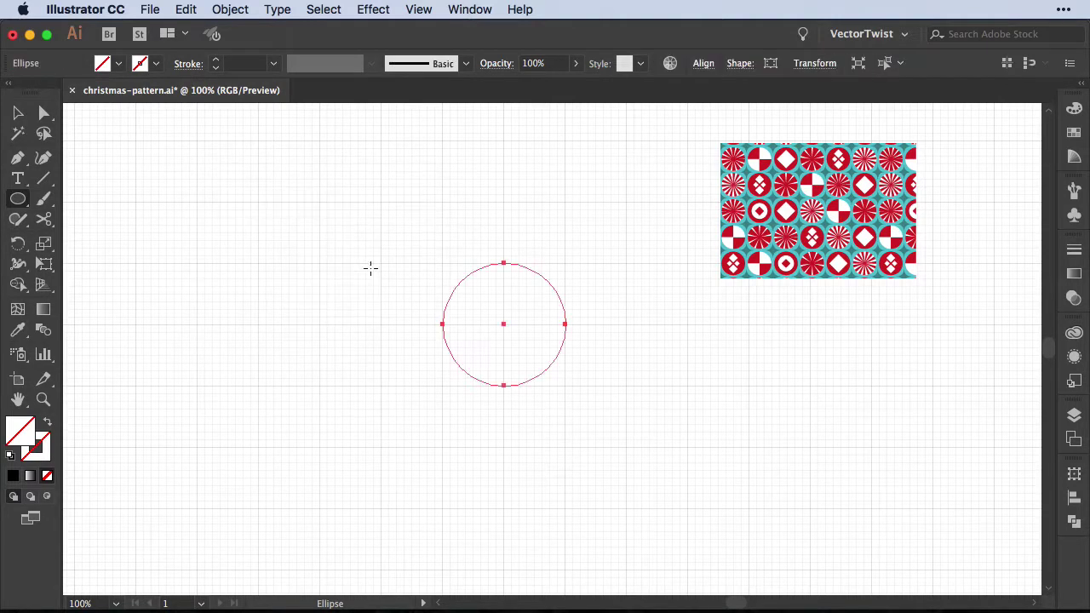
Step: Apply a black stroke to the circle and leave it without a fill
key("v")
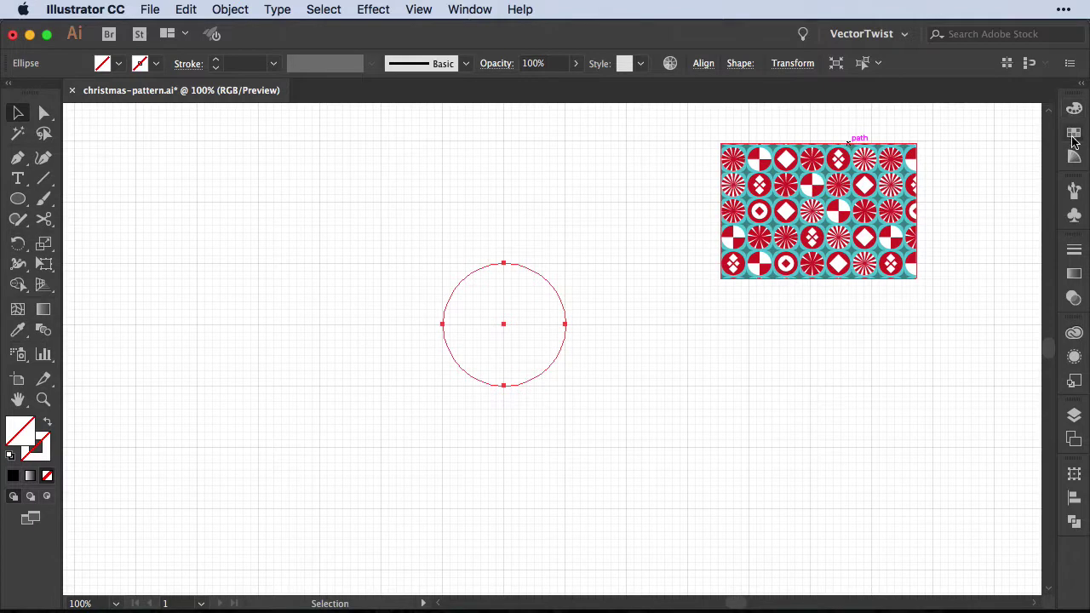
left_click(1074, 133)
left_click(876, 135)
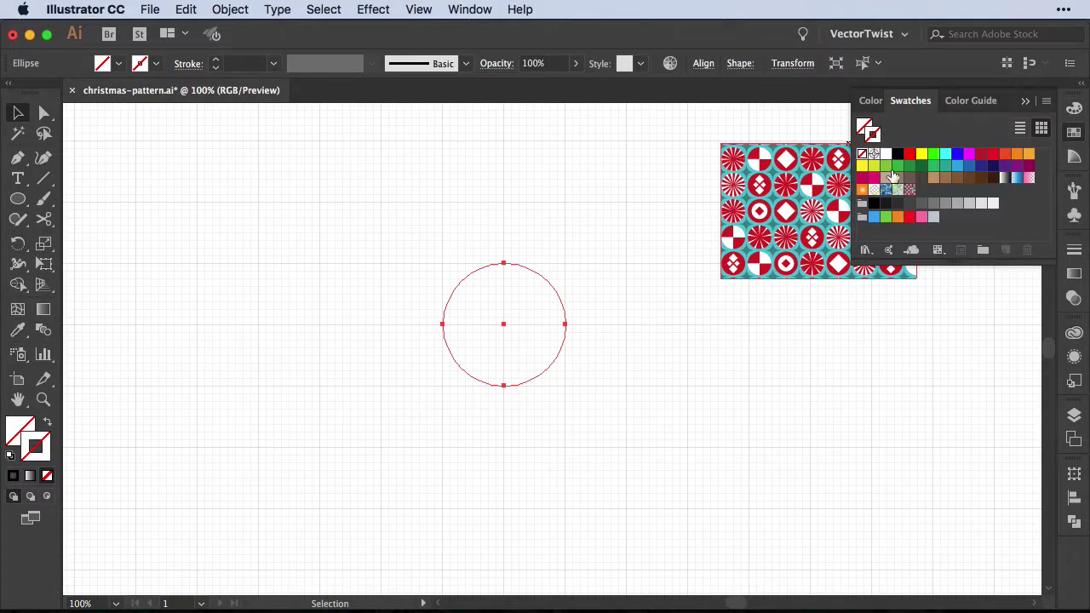
left_click(897, 153)
left_click(647, 256)
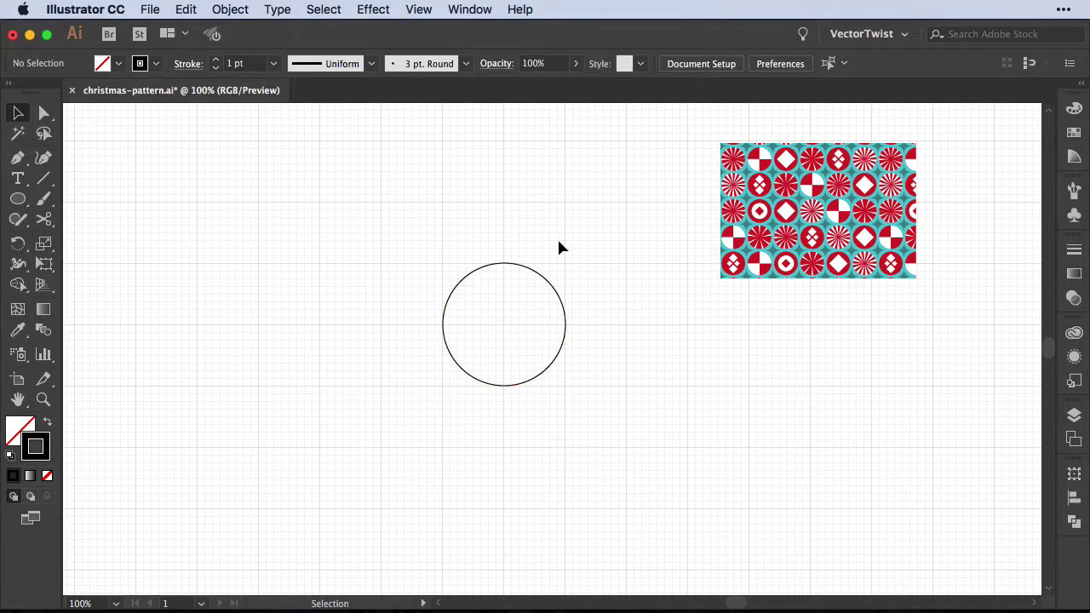
Step: Turn on Snap to Grid and nudge the circle so it sits on the grid lines
left_click(418, 10)
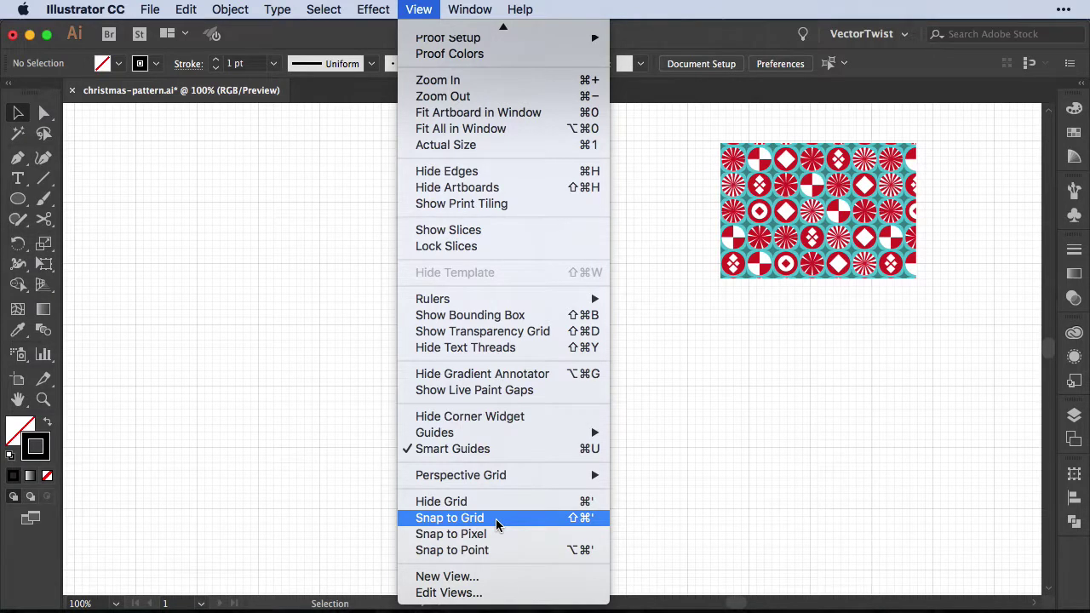
left_click(499, 518)
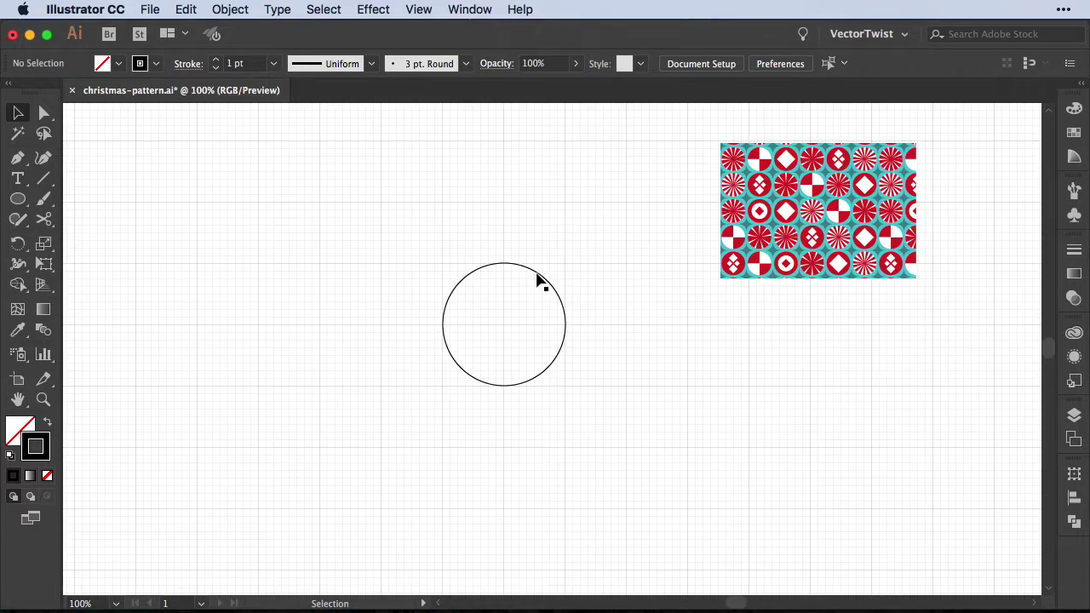
left_click(537, 279)
mouse_move(537, 279)
left_mouse_down()
mouse_move(445, 275)
mouse_move(538, 279)
left_mouse_up()
left_click(652, 388)
Step: Make the circle's stroke a dashed line with a 9 pt dash and a 5 pt gap
left_click_drag(589, 241, 426, 394)
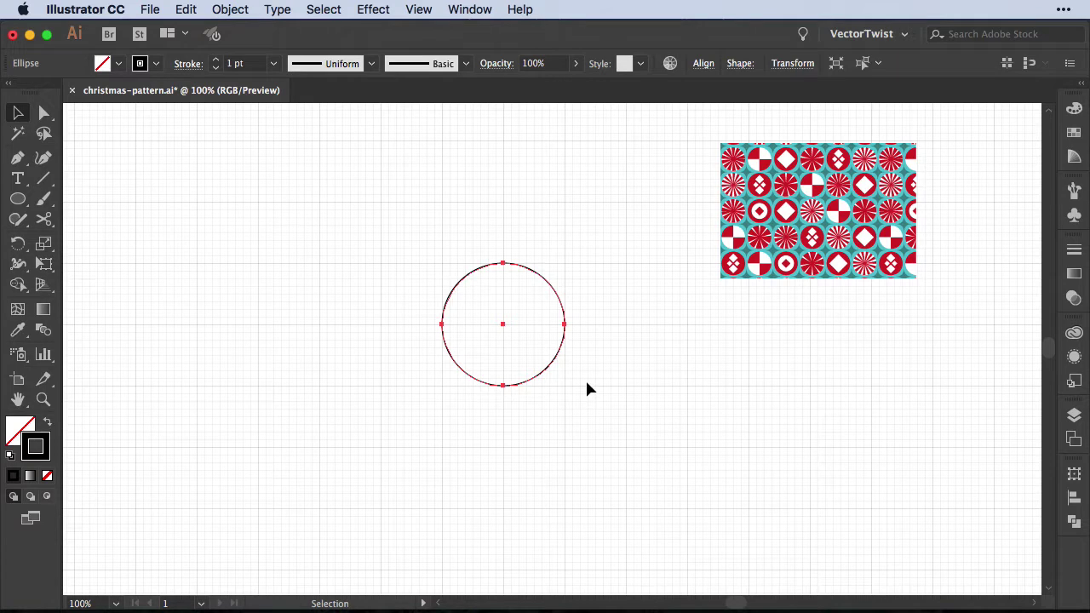
left_click(1075, 252)
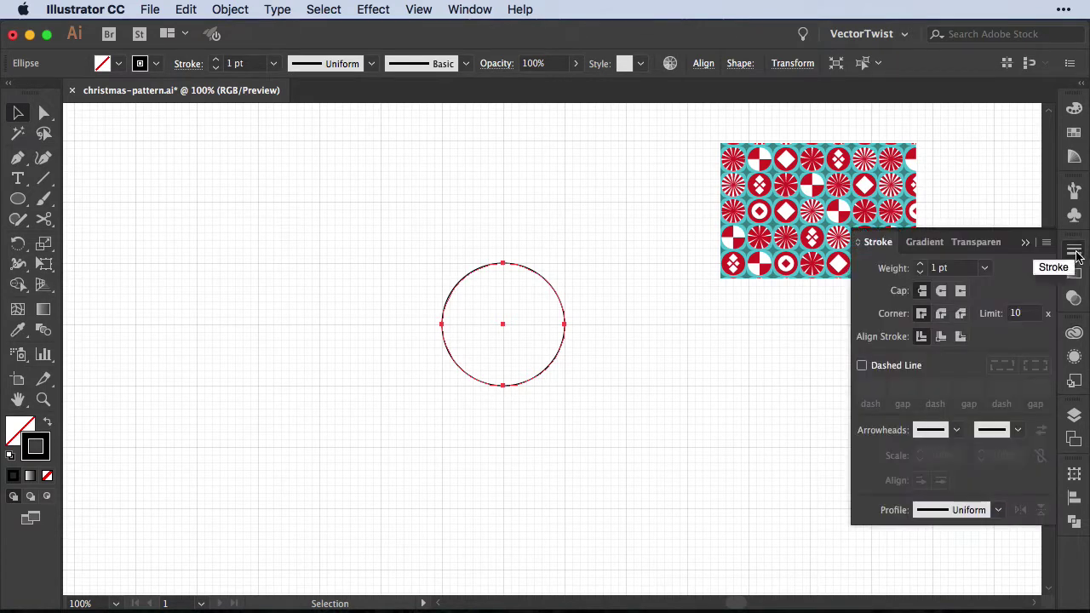
left_click(862, 365)
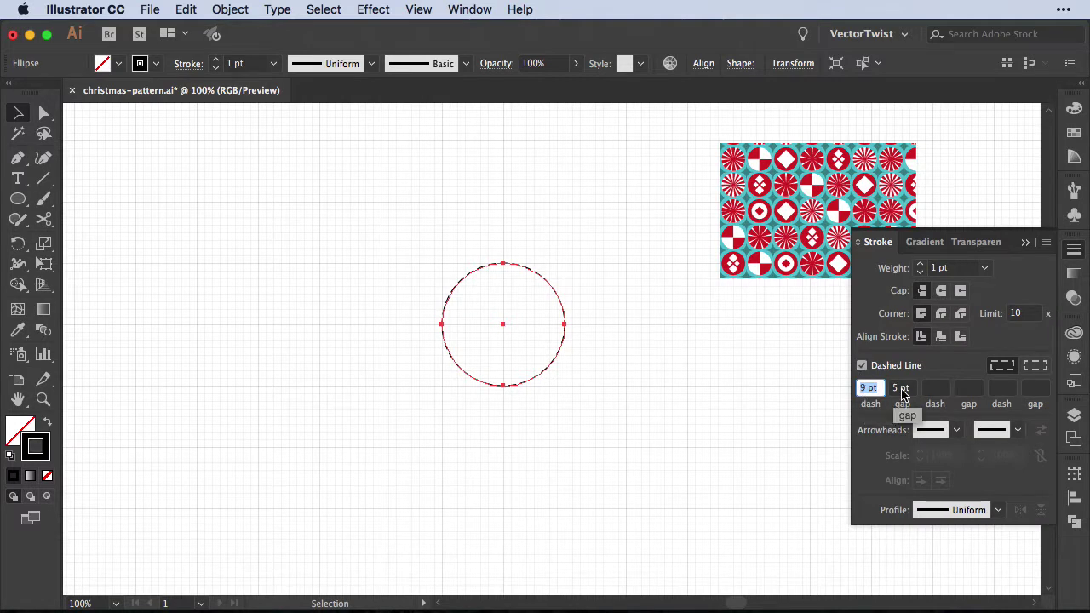
left_click(951, 365)
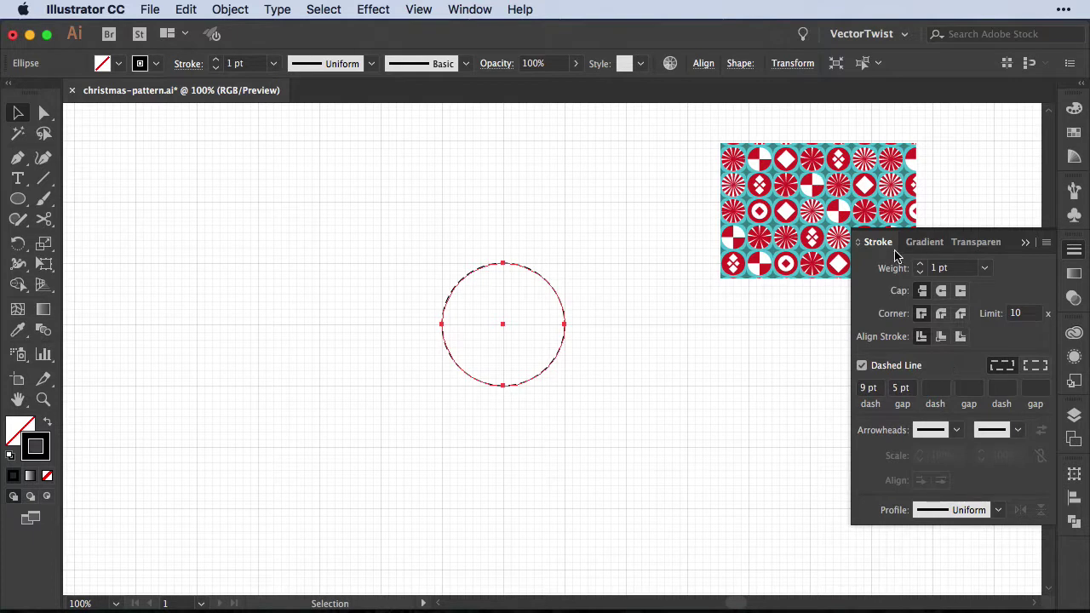
Step: Raise the circle's stroke weight to 150 pt so the dashes become rays meeting at its centre
left_click(985, 269)
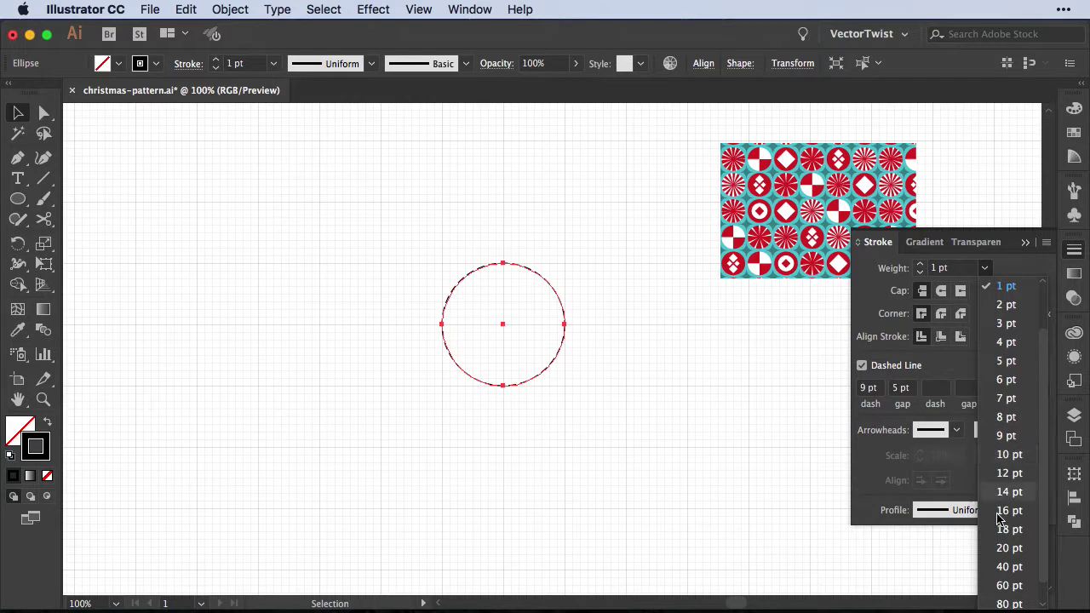
left_click(1010, 567)
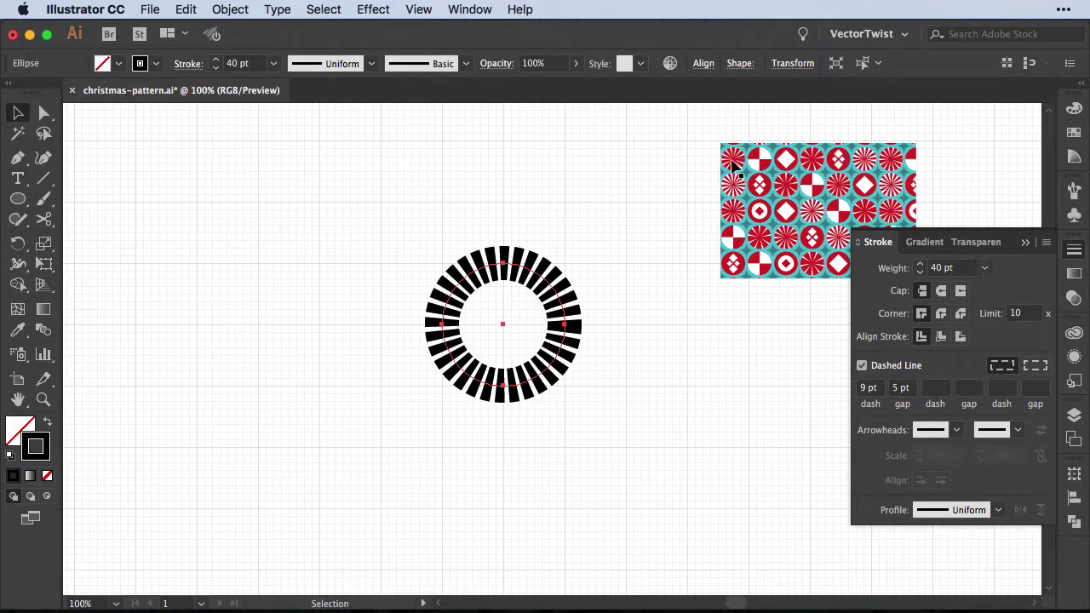
left_click(984, 268)
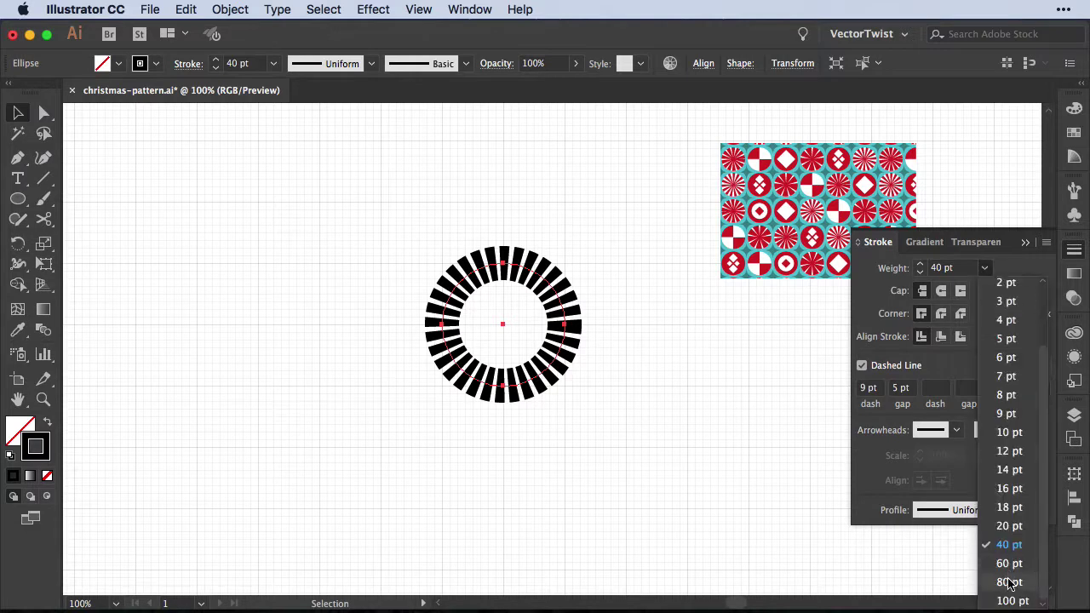
left_click(1010, 581)
left_click(984, 268)
left_click(1012, 601)
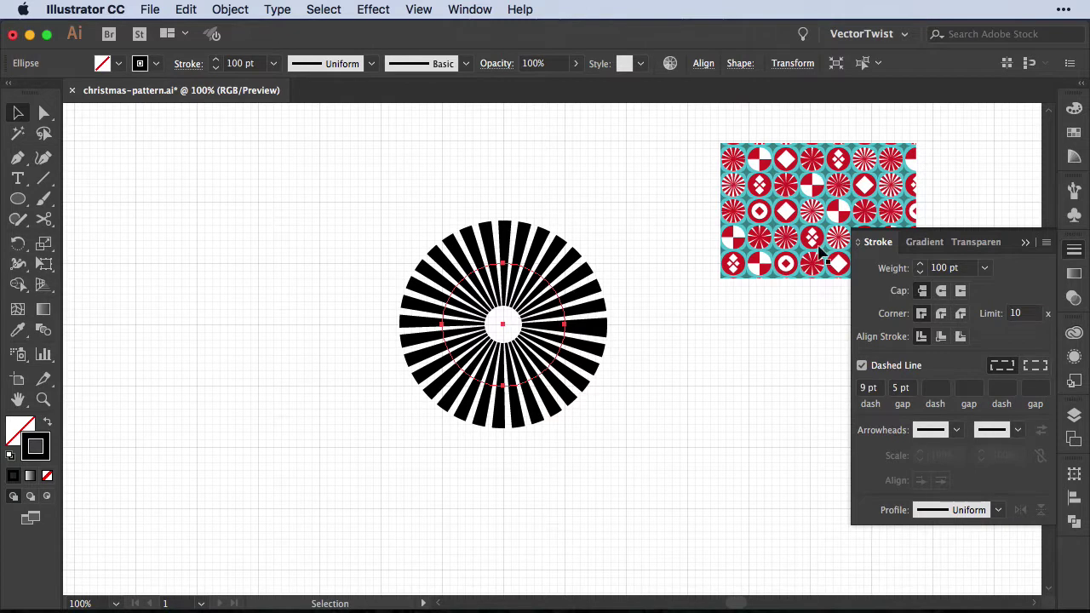
left_click(920, 265)
left_click(920, 265)
left_click(920, 265)
left_click(920, 265)
left_click(920, 265)
left_click(920, 264)
left_click(920, 265)
left_click(920, 265)
left_click(920, 265)
left_click(920, 265)
left_click(920, 265)
left_click(920, 265)
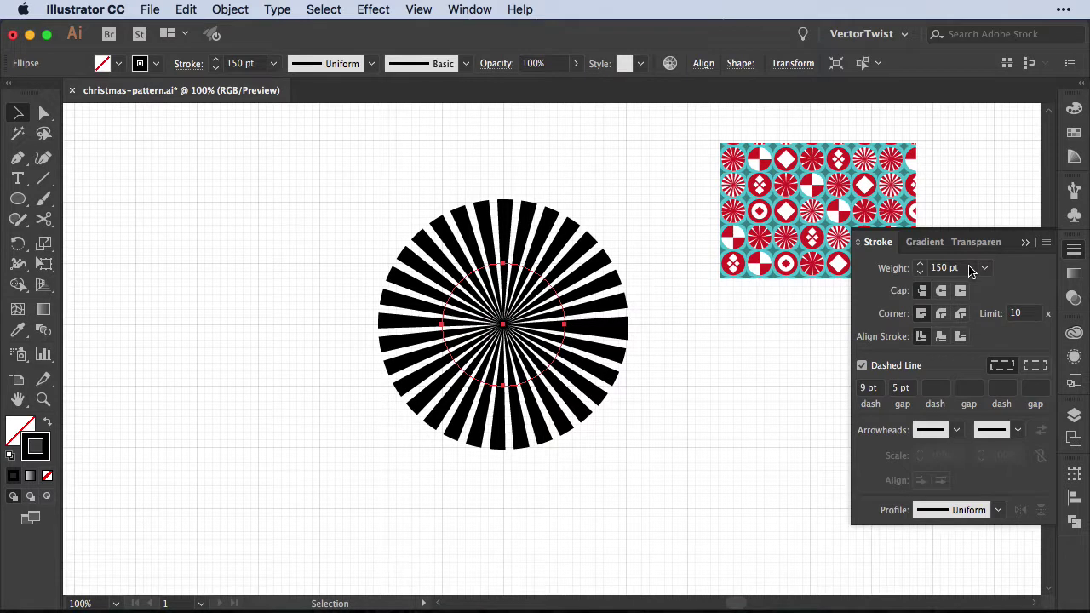
Step: Duplicate the ray circle horizontally, placing the copy about five large grid squares to the left of the original
key("super+shift+a")
left_click(504, 282)
left_click_drag(506, 269, 198, 261)
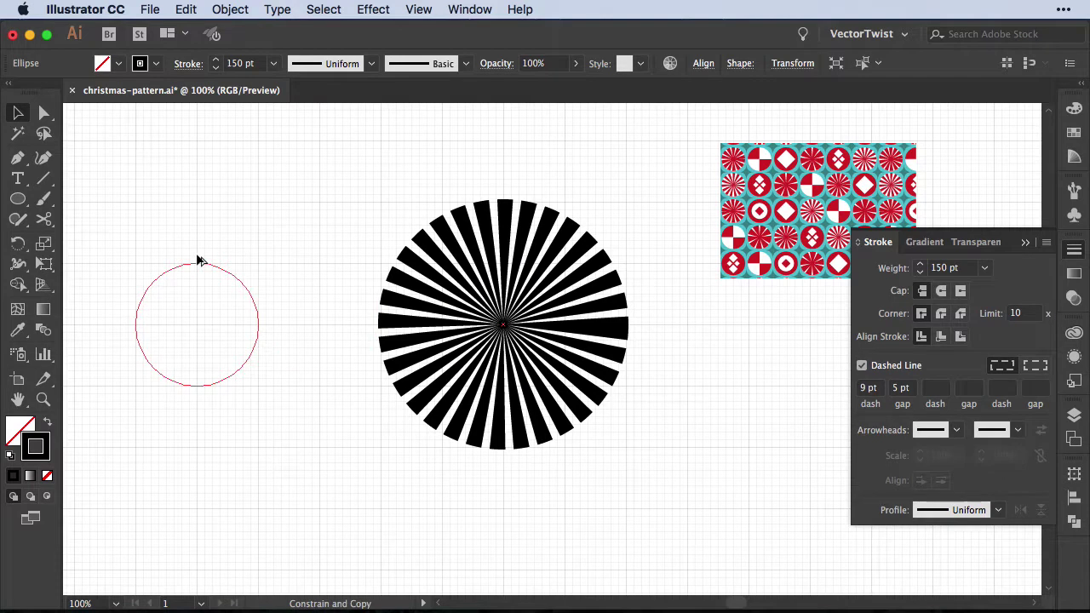
left_click_drag(199, 260, 199, 261)
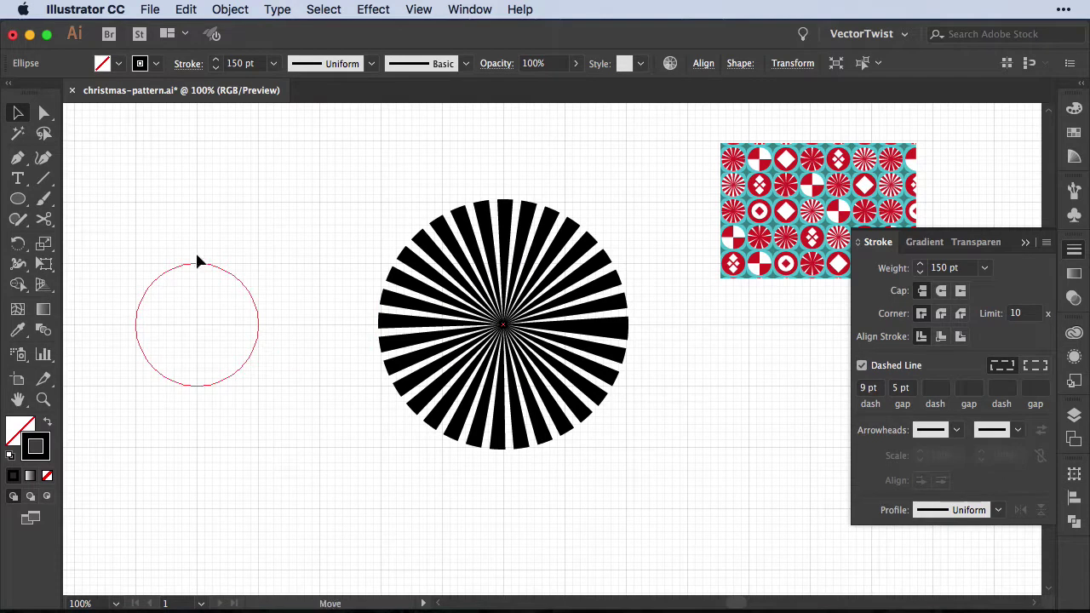
left_click(370, 242)
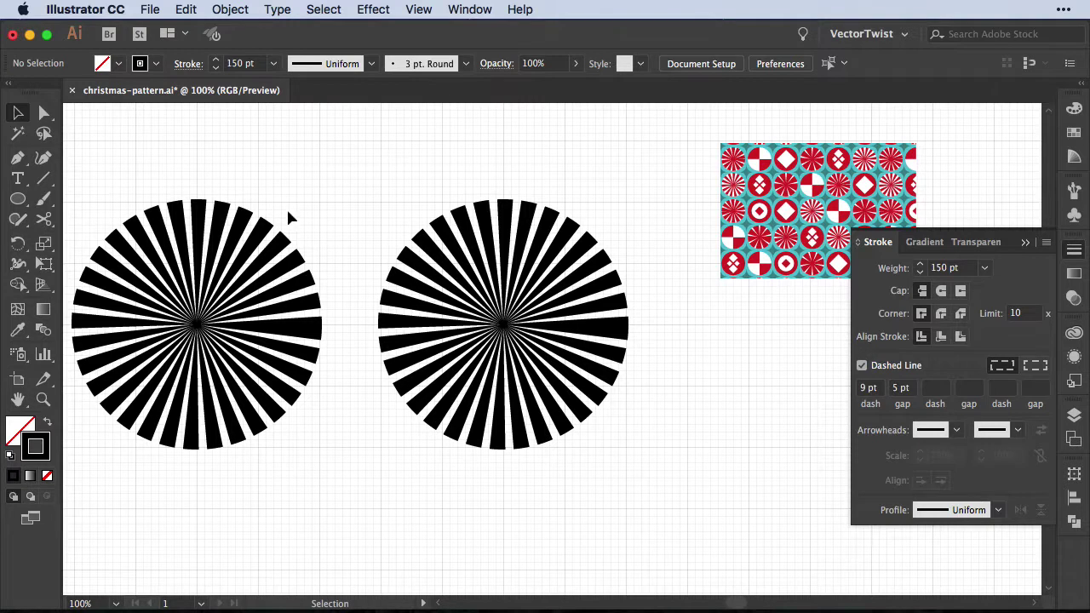
Step: Set the dash length of the left ray circle's stroke to 11 pt
left_click(256, 323)
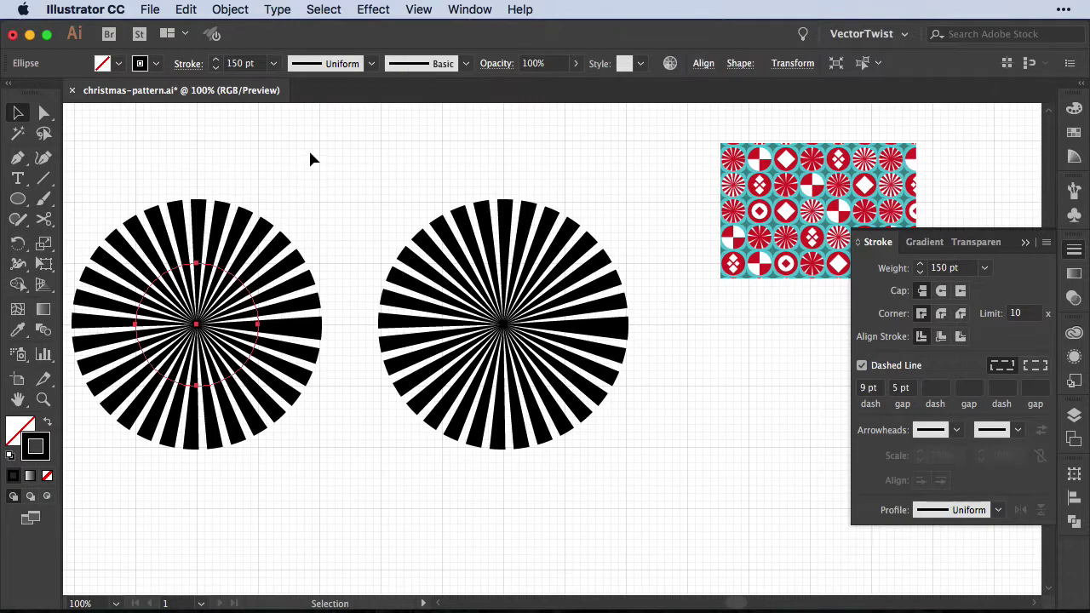
left_click(867, 388)
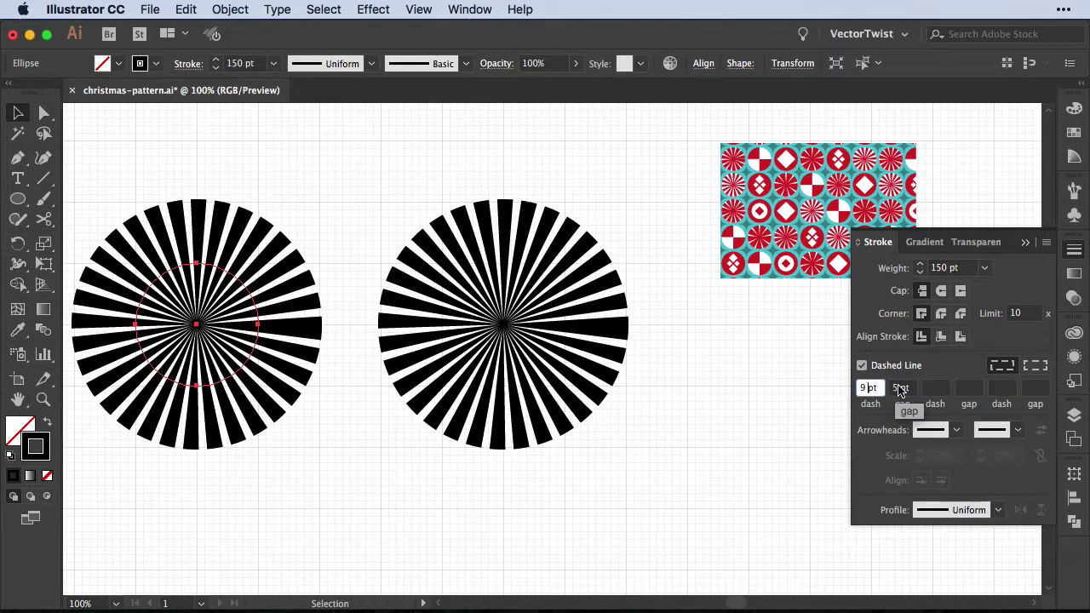
type("2")
key("Return")
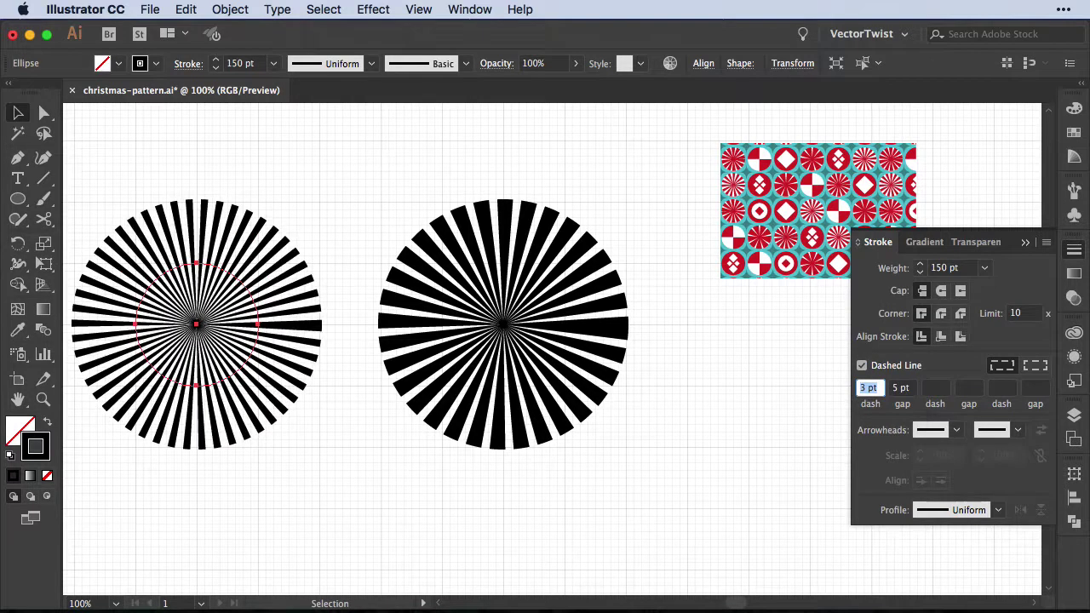
key("Up")
key("Up")
key("Up")
key("Up")
key("Up")
key("Up")
key("Up")
key("Up")
key("Up")
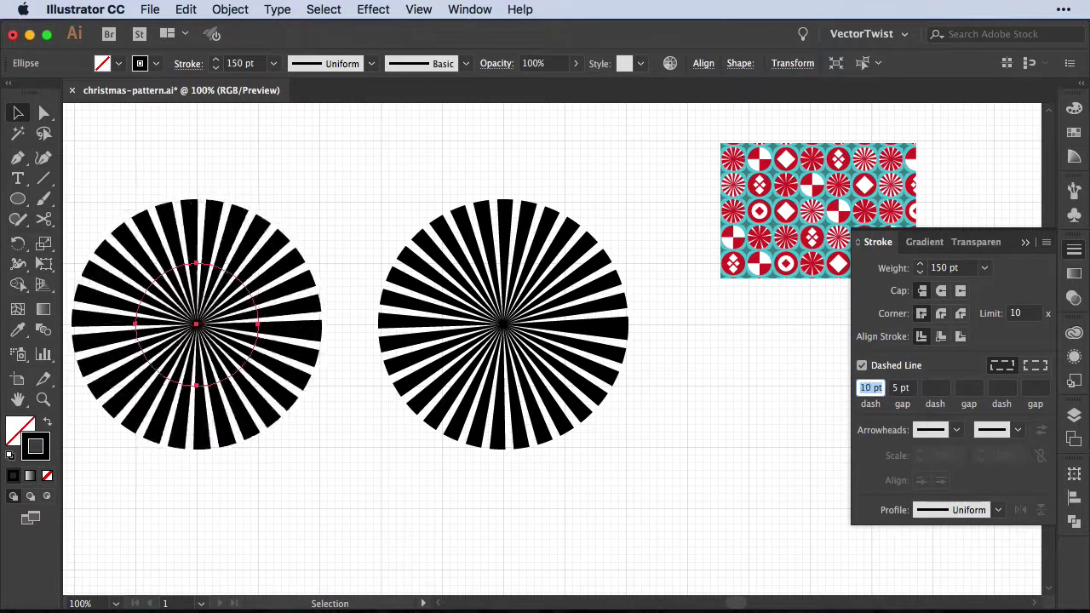
Step: Set the gap of the left ray circle's dashed stroke to 14 pt
left_click(903, 388)
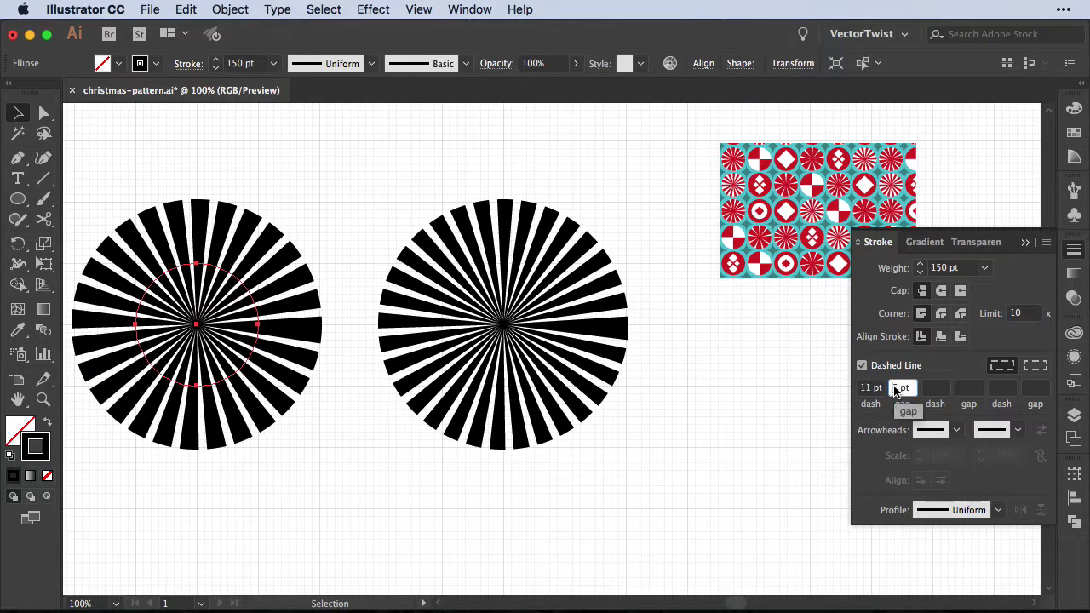
key("Up")
key("Up")
key("Up")
key("Up")
key("Up")
key("Up")
key("Up")
key("Up")
key("Up")
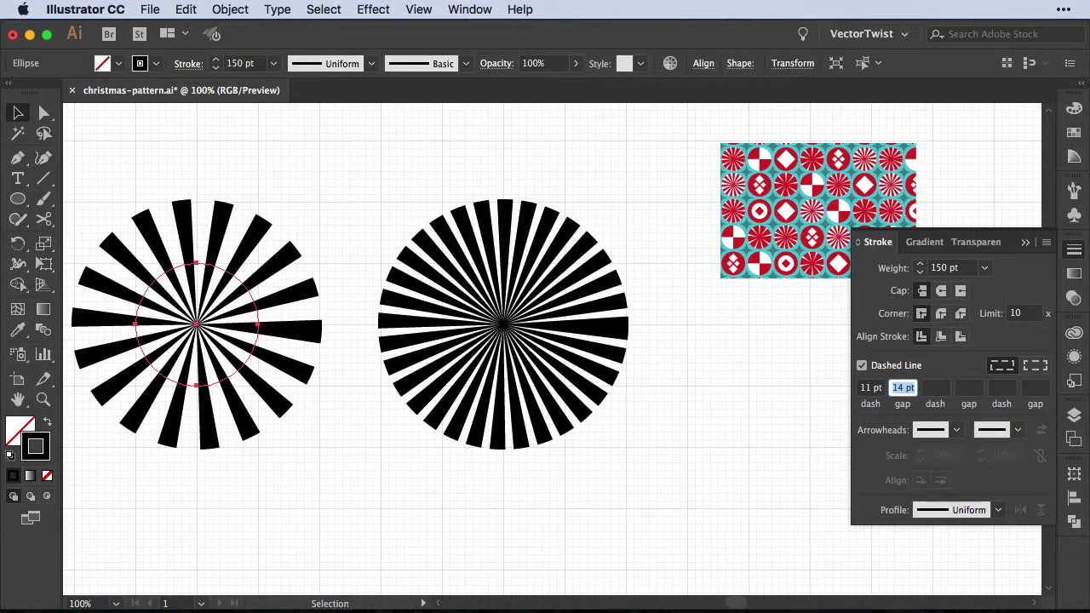
key("Return")
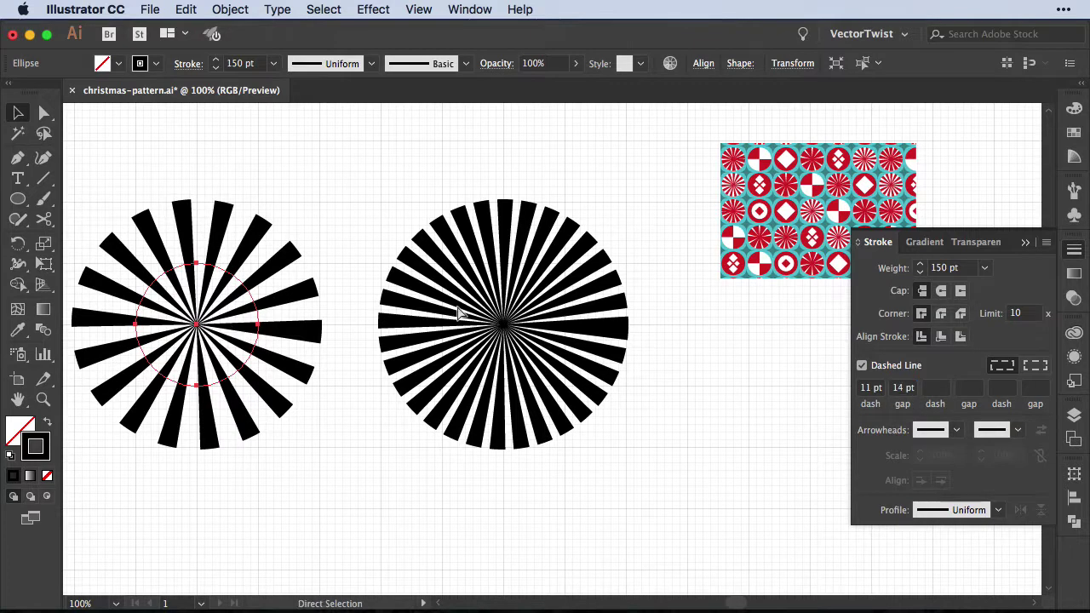
Step: Duplicate the left ray circle straight down, placing the copy directly below it on the artboard
key("super+minus")
scroll(458, 314, "right", 5)
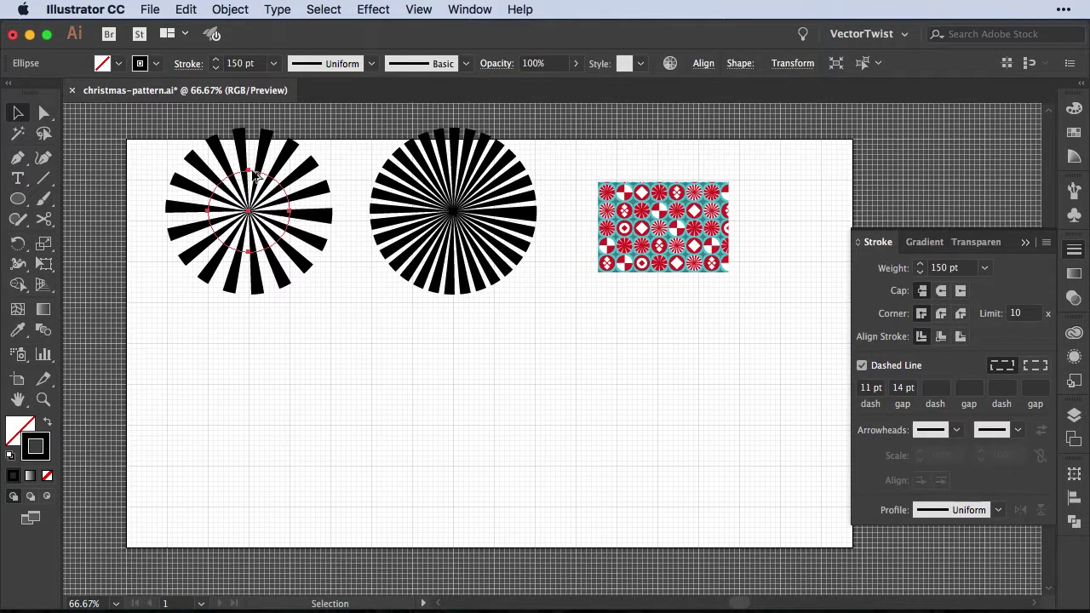
left_click_drag(267, 176, 266, 397)
left_click_drag(267, 367, 267, 369)
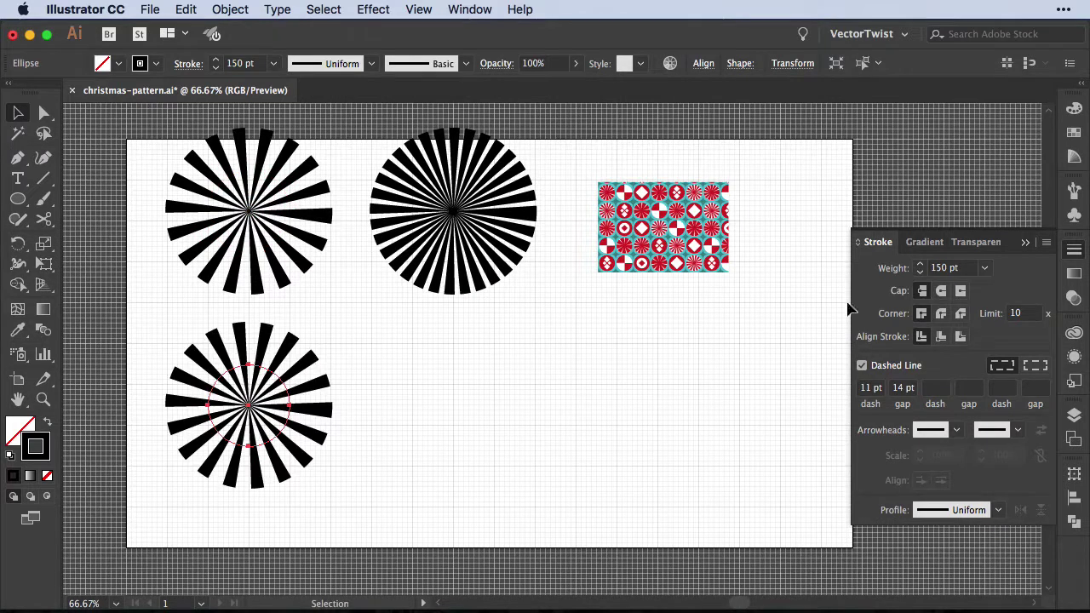
Step: Set both the dash and the gap of the lower ray circle's dashed stroke to 13 pt
double_click(869, 387)
type("13")
key("Tab")
type("13")
key("Return")
key("Down")
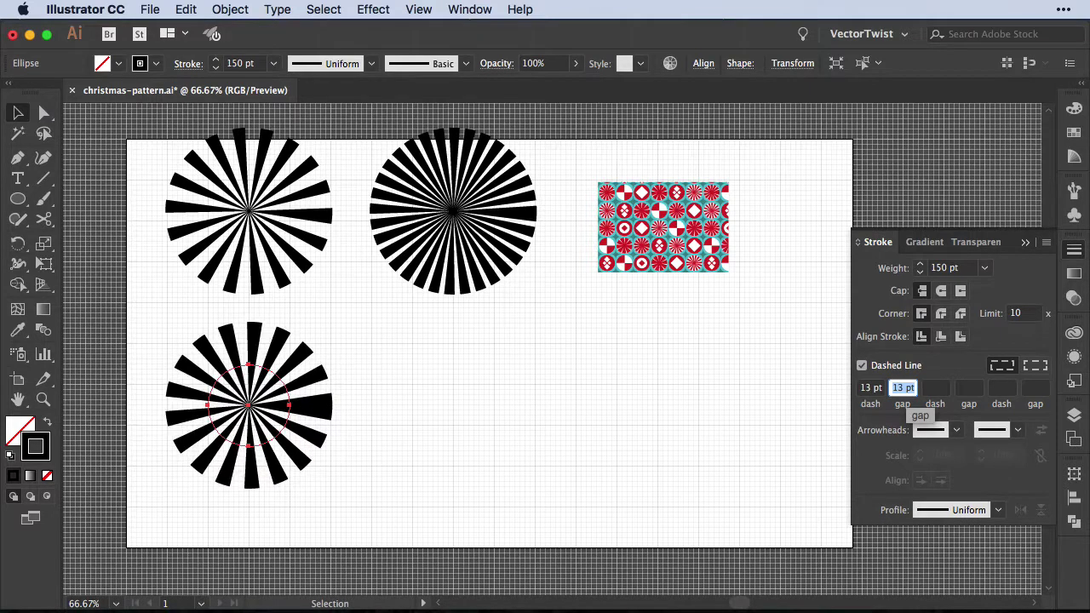
Step: Expand the fill and stroke of all three ray circles into editable shapes
left_click(471, 452)
left_click_drag(122, 111, 553, 521)
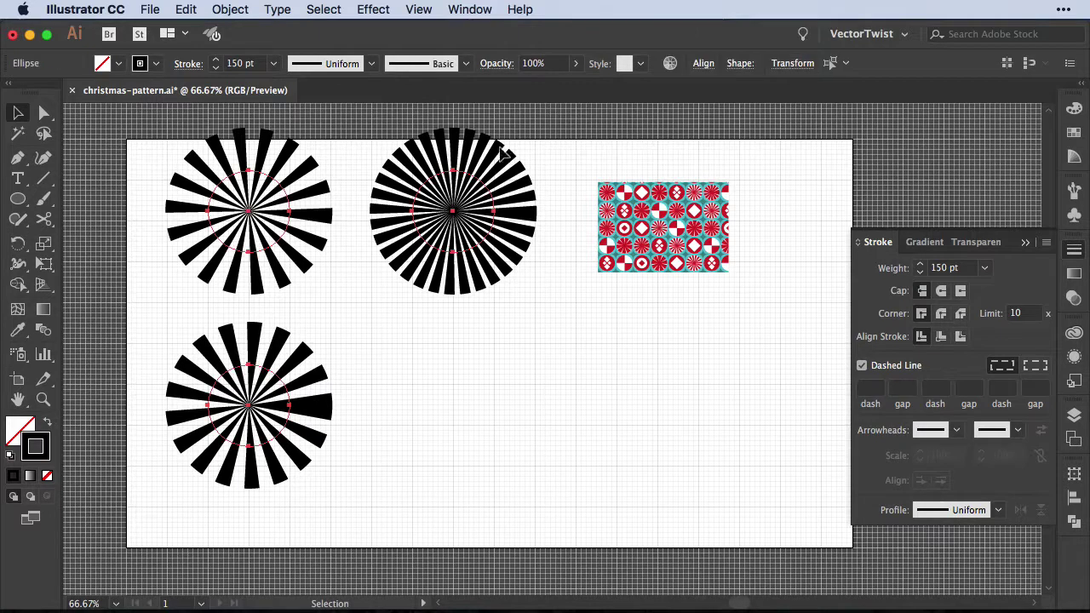
left_click(237, 12)
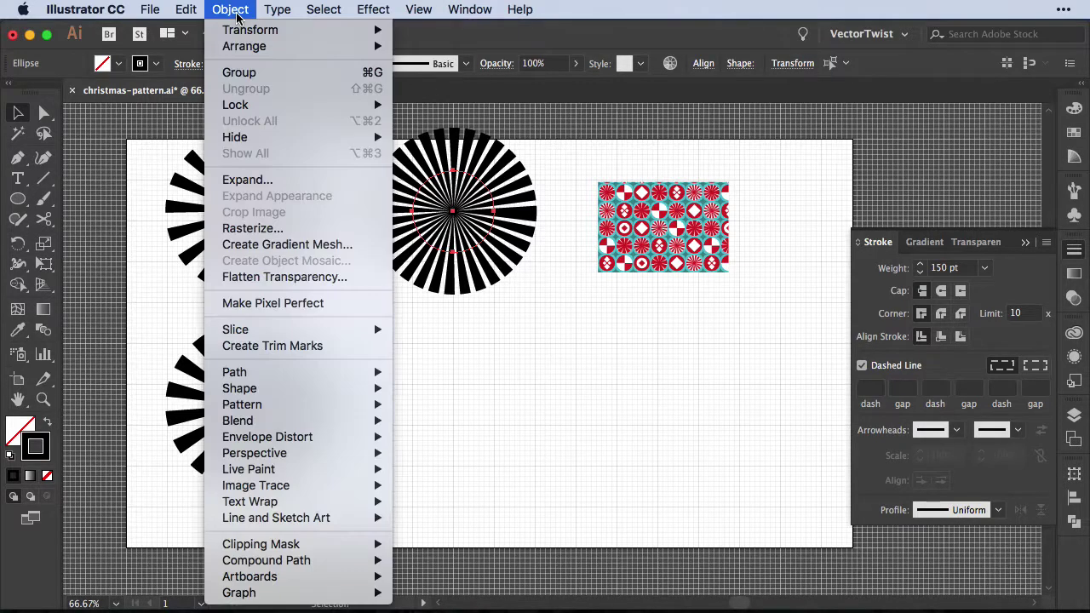
left_click(256, 180)
mouse_move(154, 74)
left_mouse_down()
mouse_move(684, 152)
mouse_move(702, 141)
left_mouse_up()
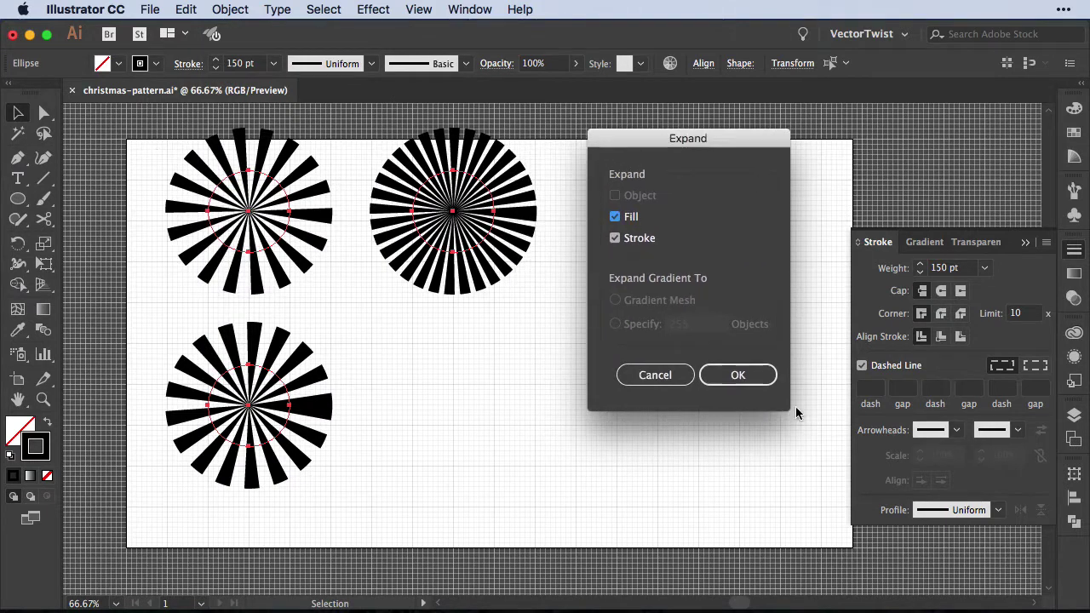
left_click(740, 375)
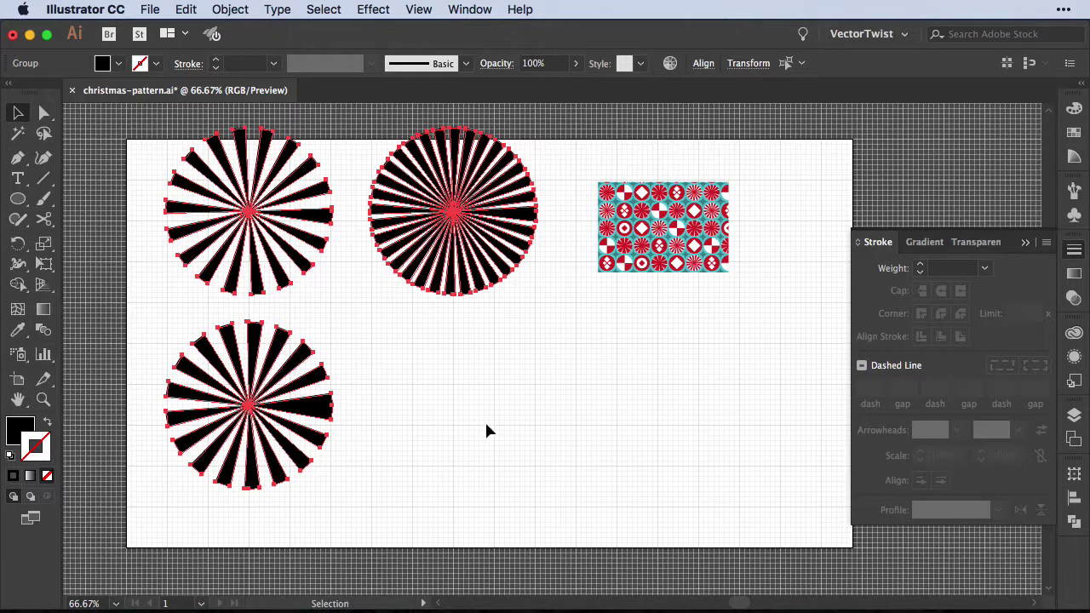
Step: Resize each expanded ray circle to 144 pt wide and 144 pt high
left_click(824, 207)
scroll(588, 170, "left", 2)
left_click_drag(599, 144, 458, 280)
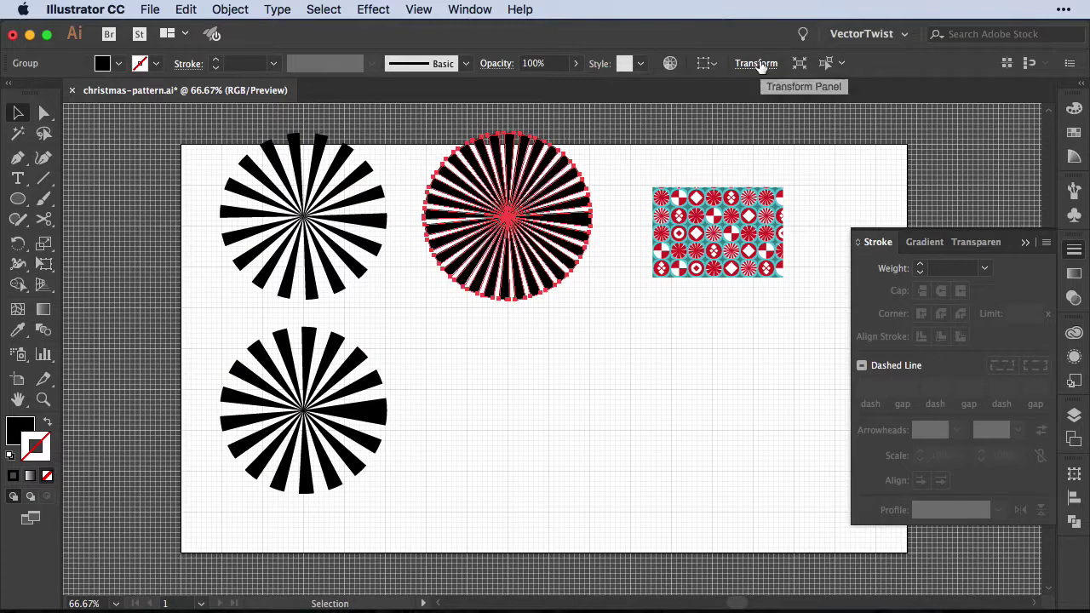
left_click(755, 63)
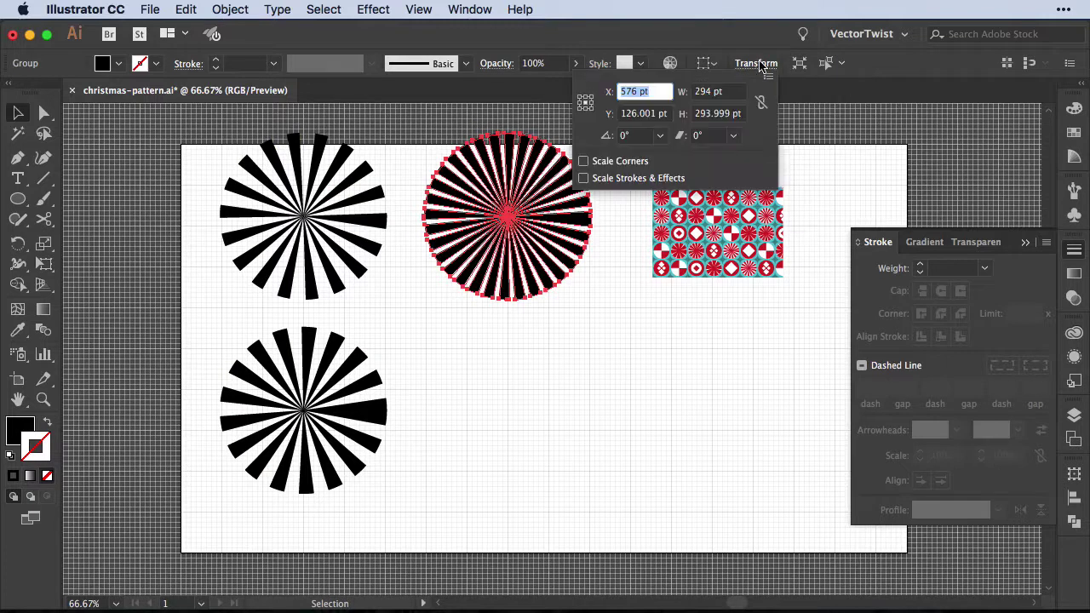
left_click(713, 94)
type("144")
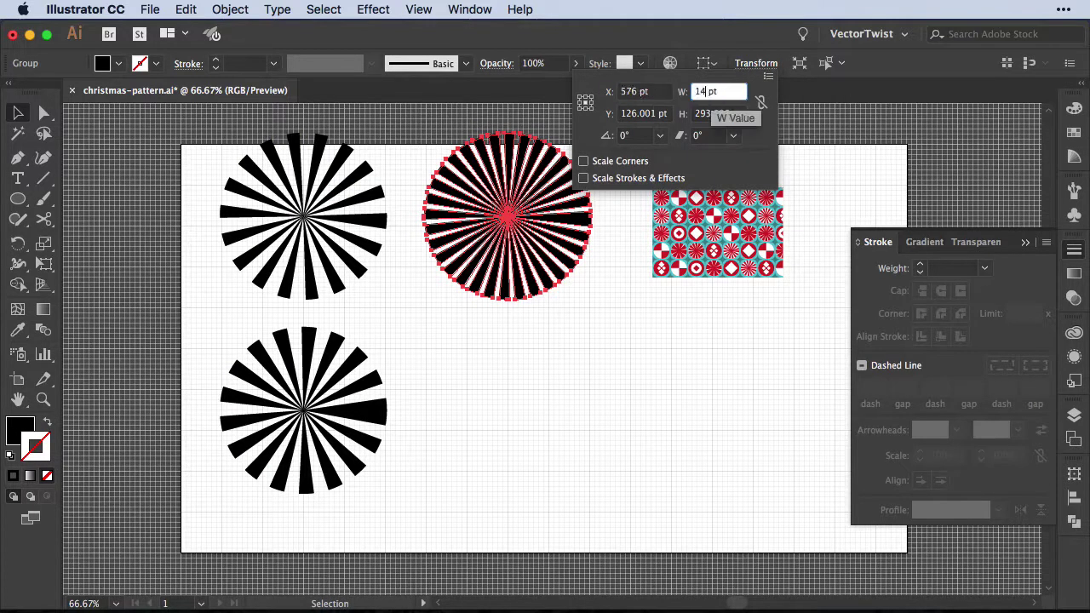
left_click(700, 113)
double_click(730, 114)
type("1")
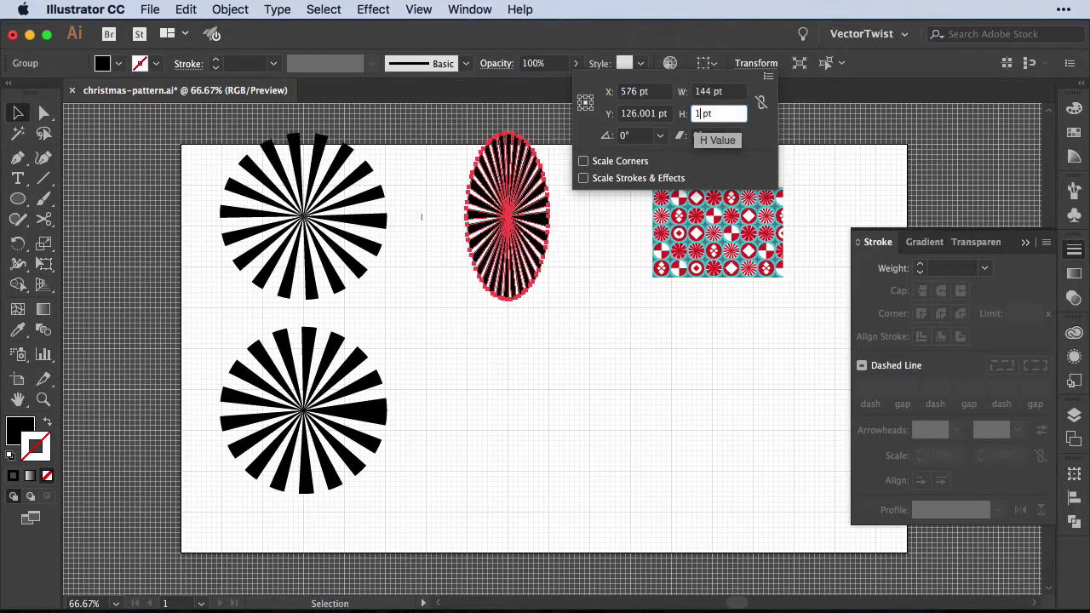
type("44")
left_click(312, 187)
left_click(312, 181)
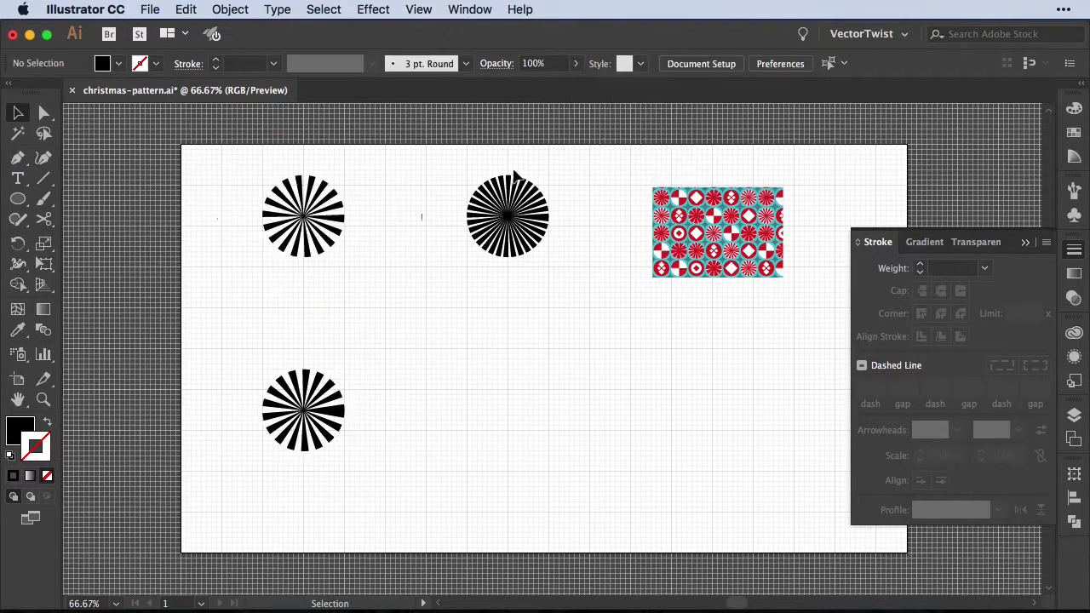
Step: Move the dense ray circle straight down about two large grid squares and create a white-filled 144 × 144 pt circle
left_click_drag(511, 232, 510, 323)
left_click(463, 225)
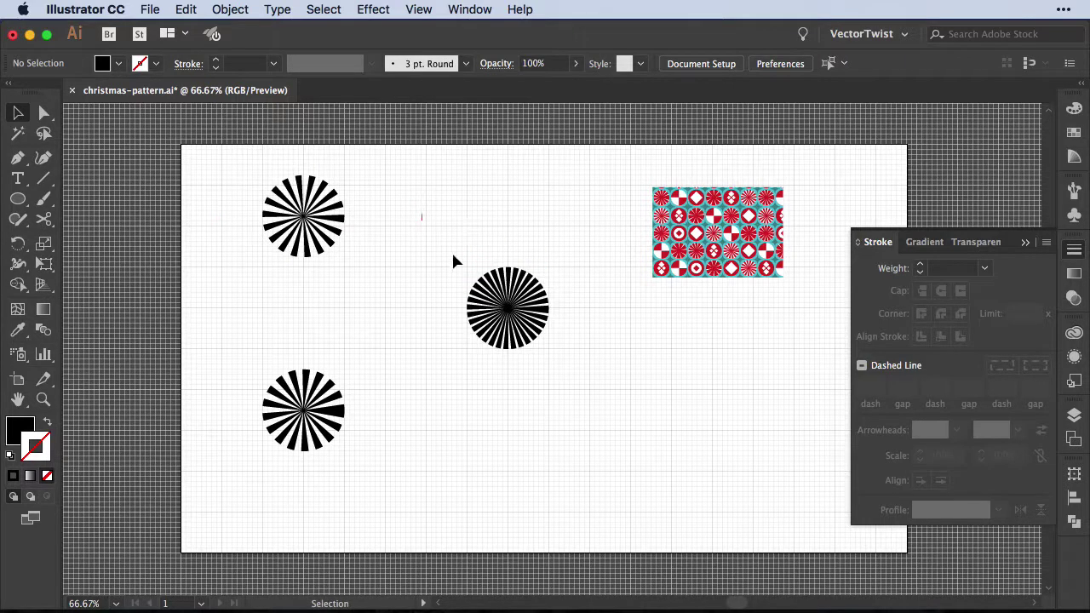
key("l")
left_click(381, 210)
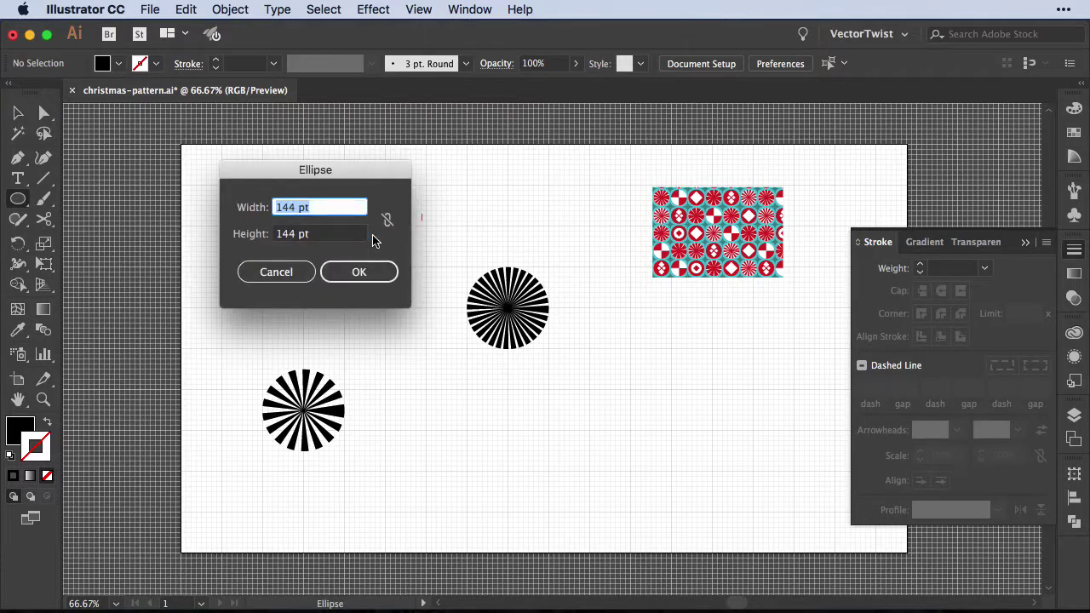
left_click(358, 272)
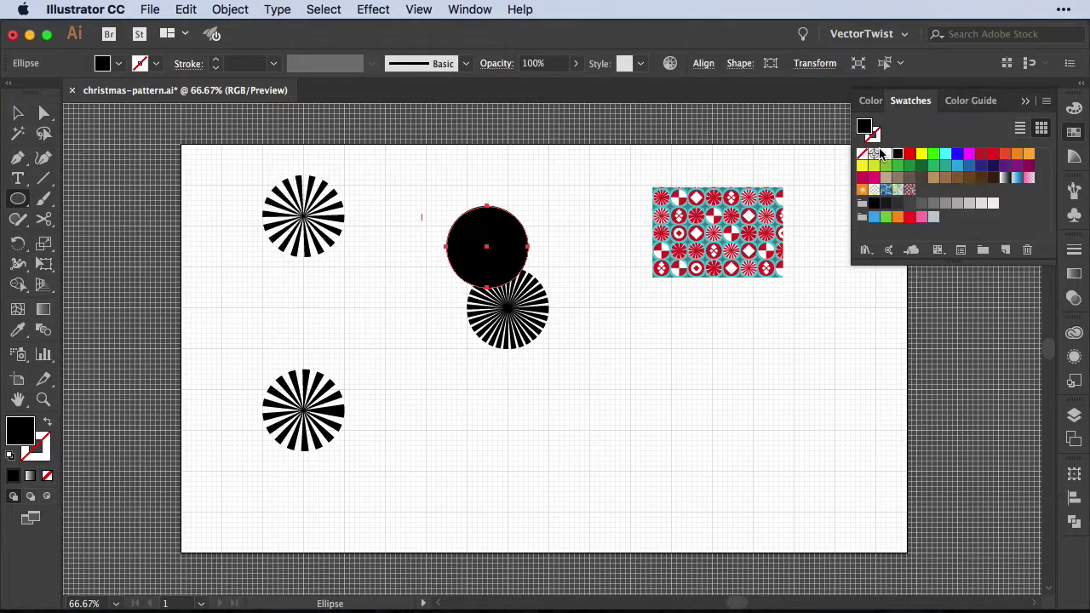
left_click(886, 153)
Step: Place the white circle behind the ray artwork as its backing and group the two together
key("v")
left_click_drag(515, 226, 364, 296)
key("super+shift+bracketleft")
left_click(372, 212)
left_click(230, 9)
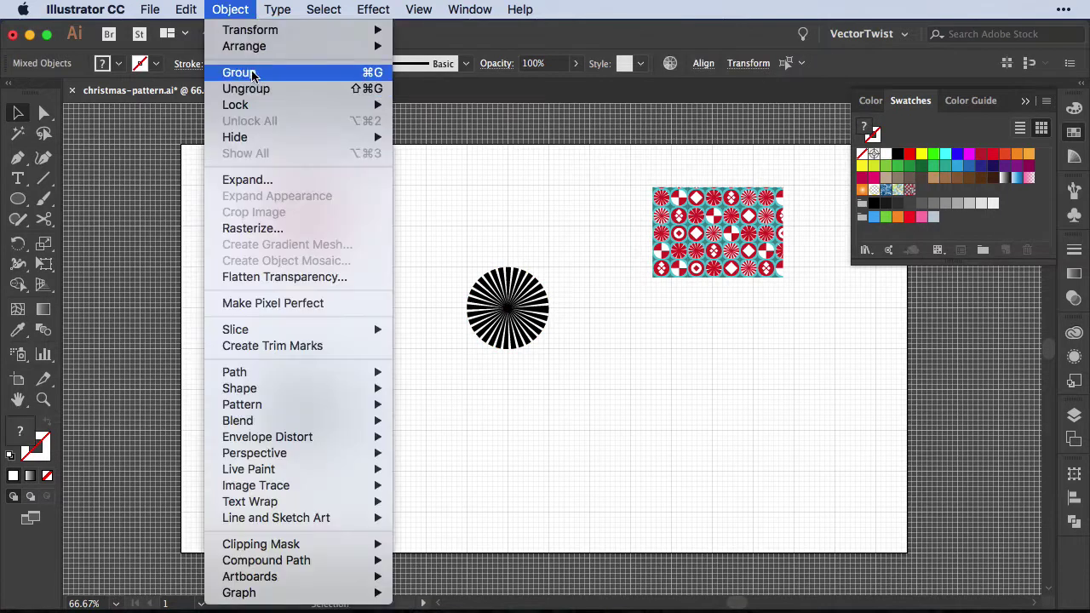
left_click(235, 72)
Step: Move the lower ray circle straight up so it sits just beneath the upper-left ray circle
left_click_drag(238, 324, 367, 525)
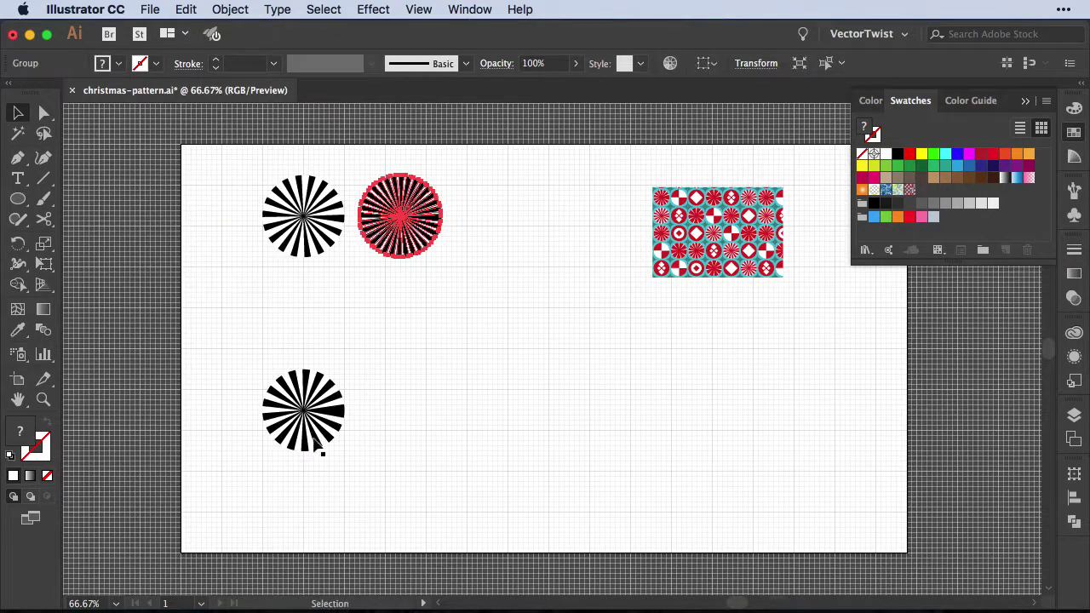
left_click_drag(317, 426, 321, 336)
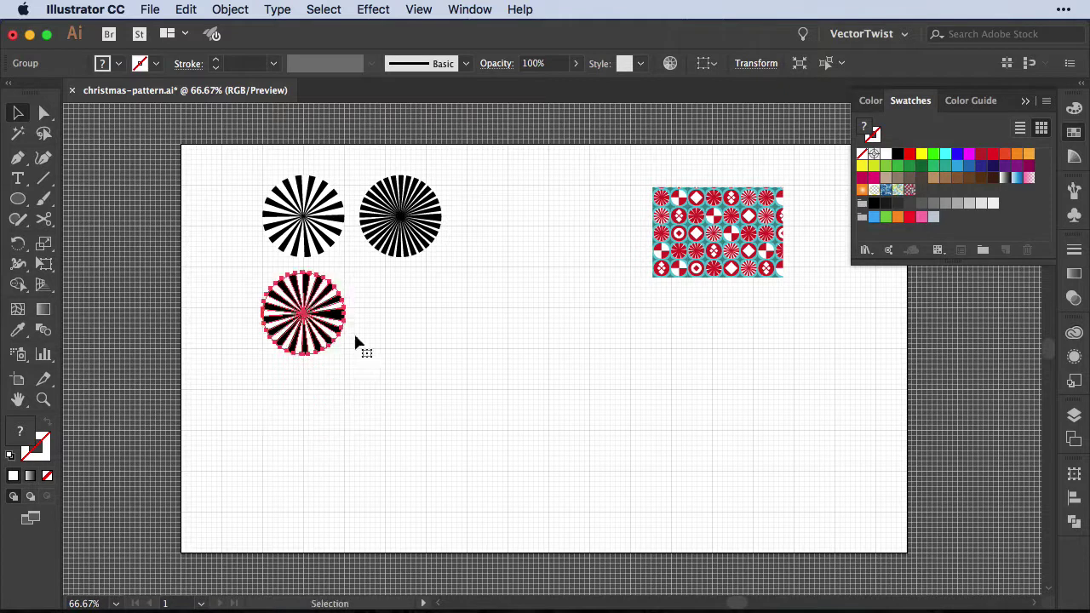
key("super+equal")
key("super+equal")
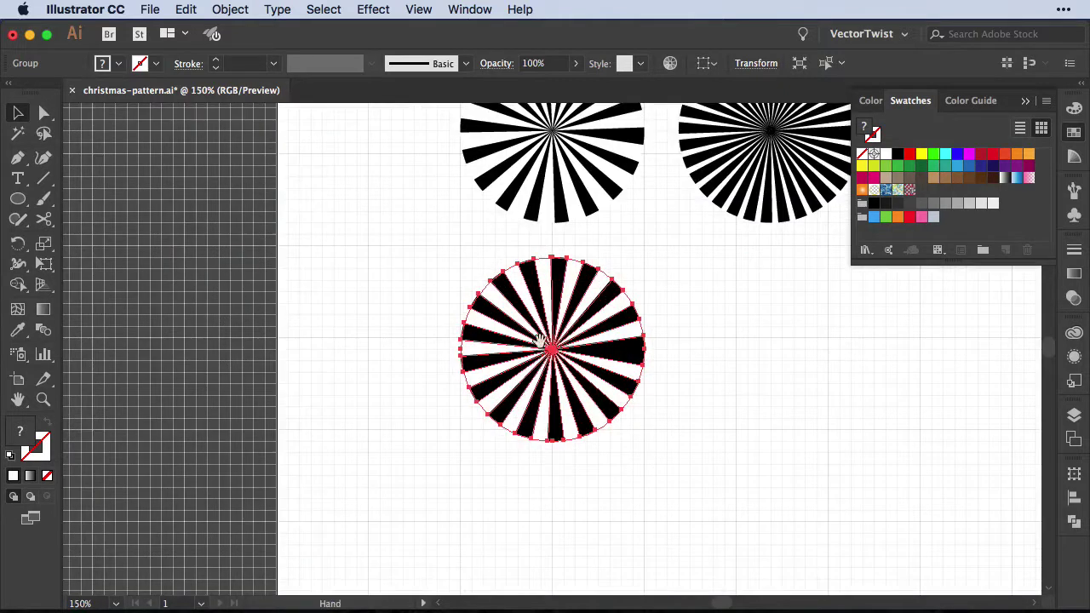
Step: Create a 144 × 144 pt circle on the grid between the dense ray circle and the sample pattern, filled black
scroll(596, 304, "right", 10)
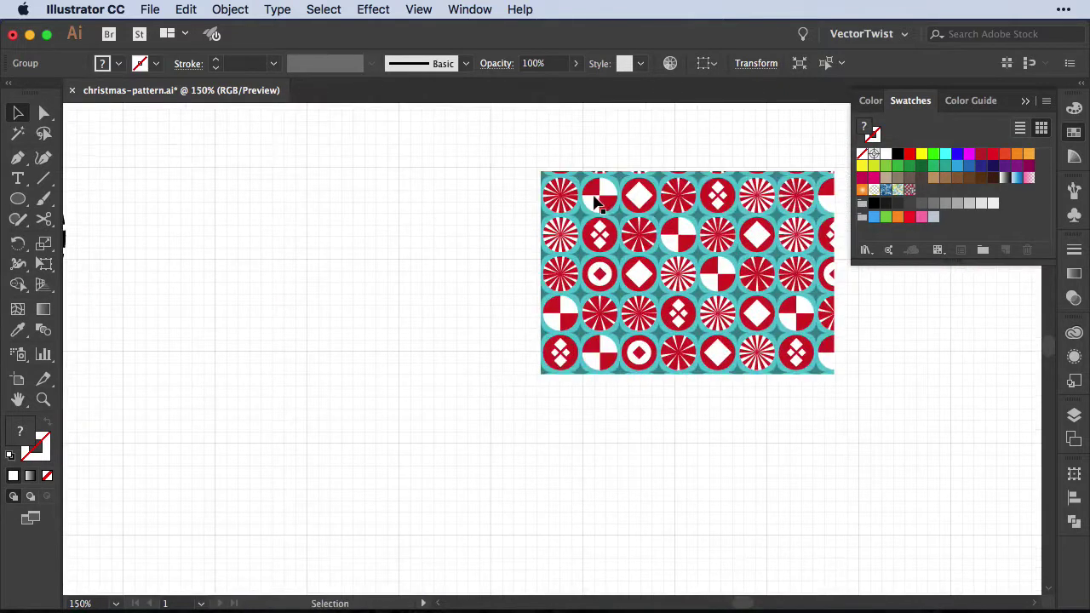
scroll(428, 304, "left", 8)
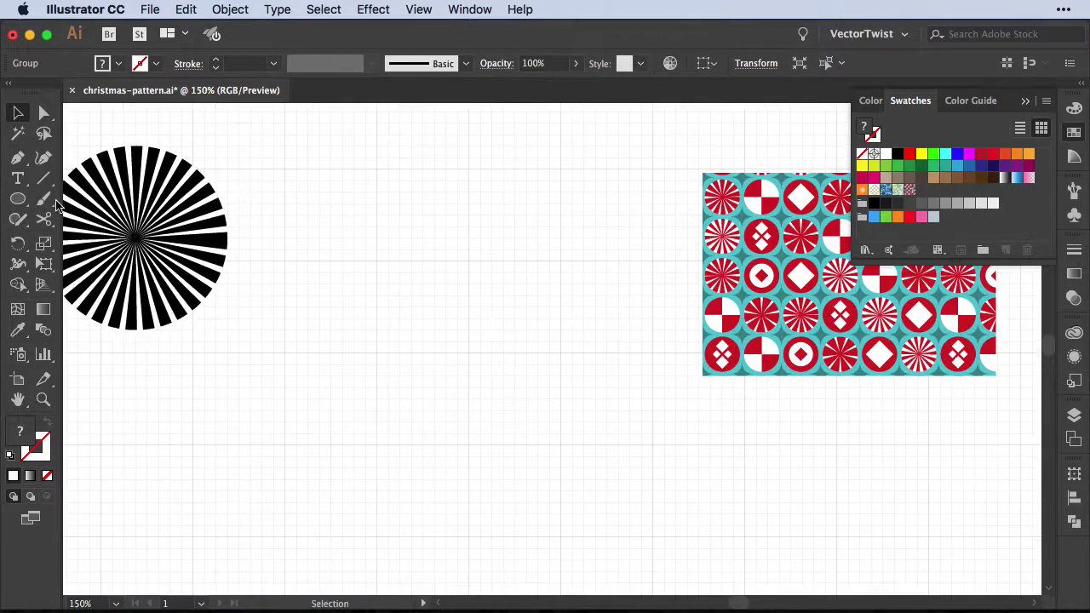
left_click(17, 199)
left_click(324, 253)
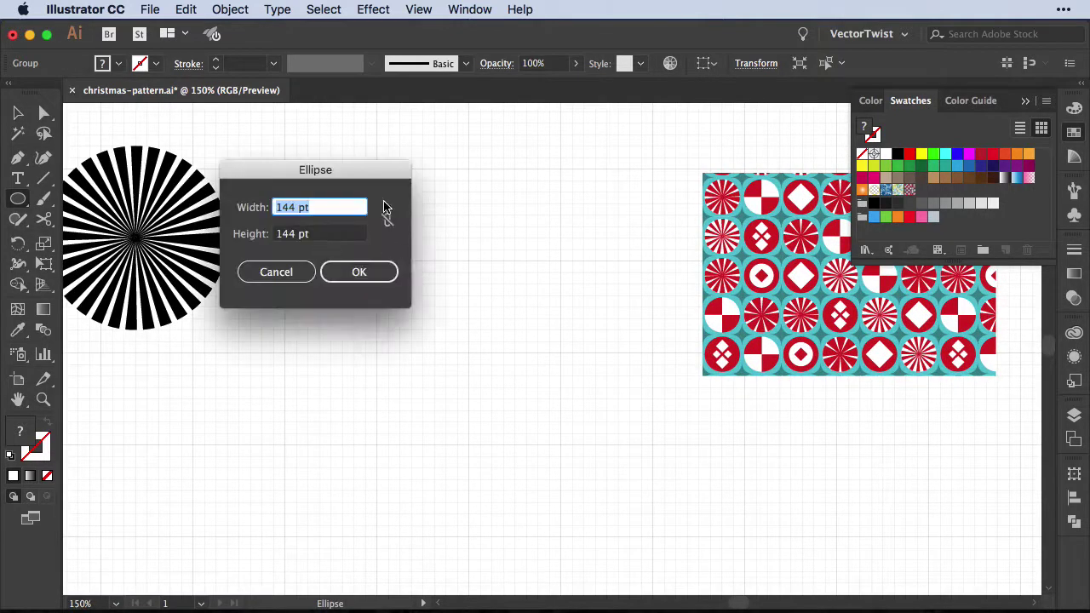
left_click(380, 272)
key("v")
left_click_drag(425, 268, 482, 188)
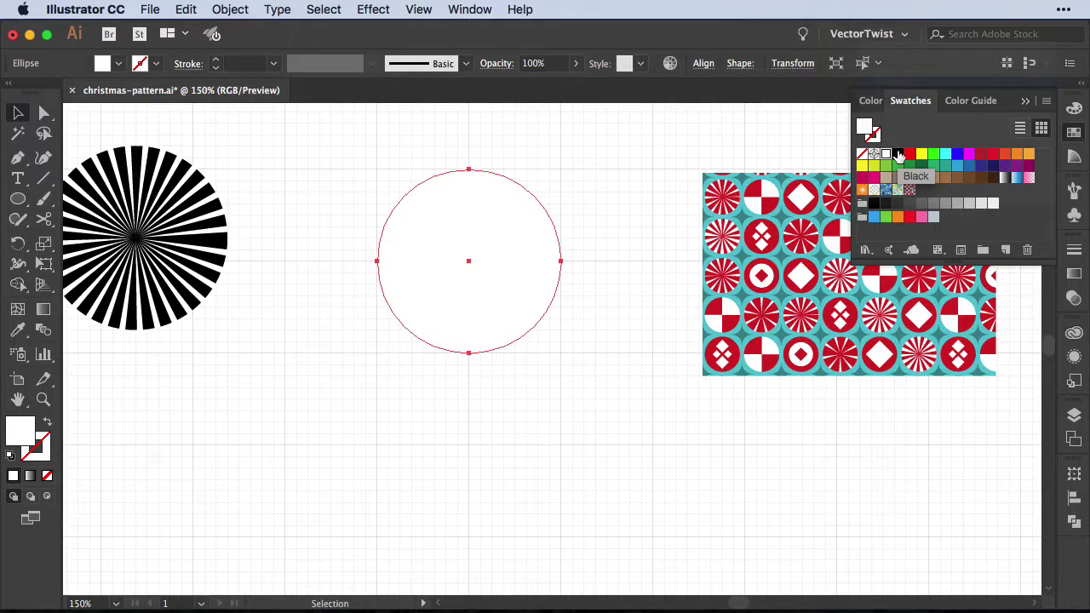
left_click(899, 154)
left_click(575, 171)
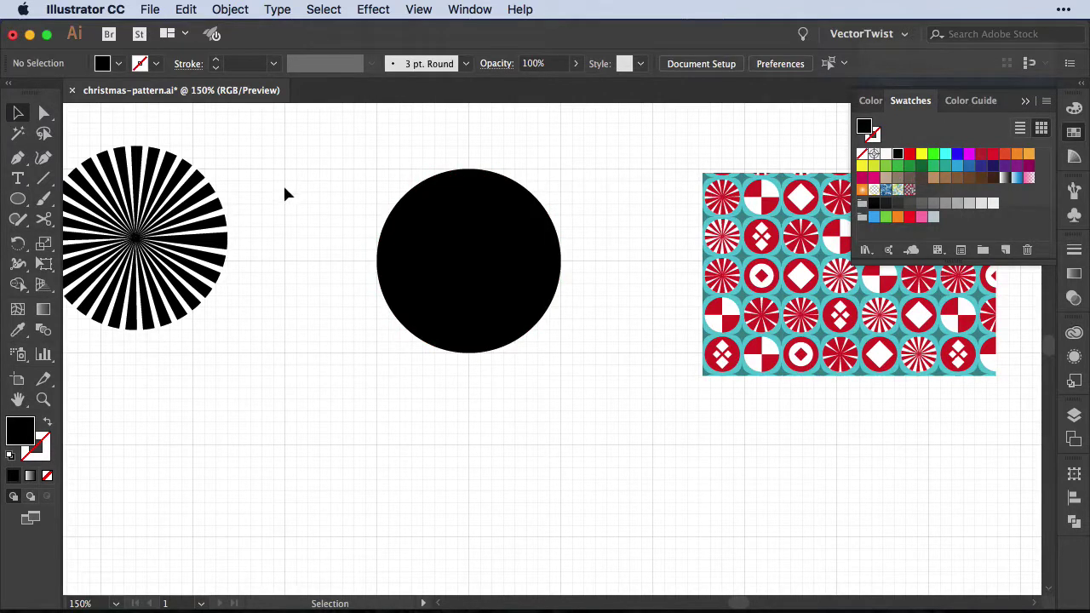
Step: Draw one vertical and one horizontal unfilled black line with the Pen tool, crossing at the black circle's centre and extending past its edges
key("p")
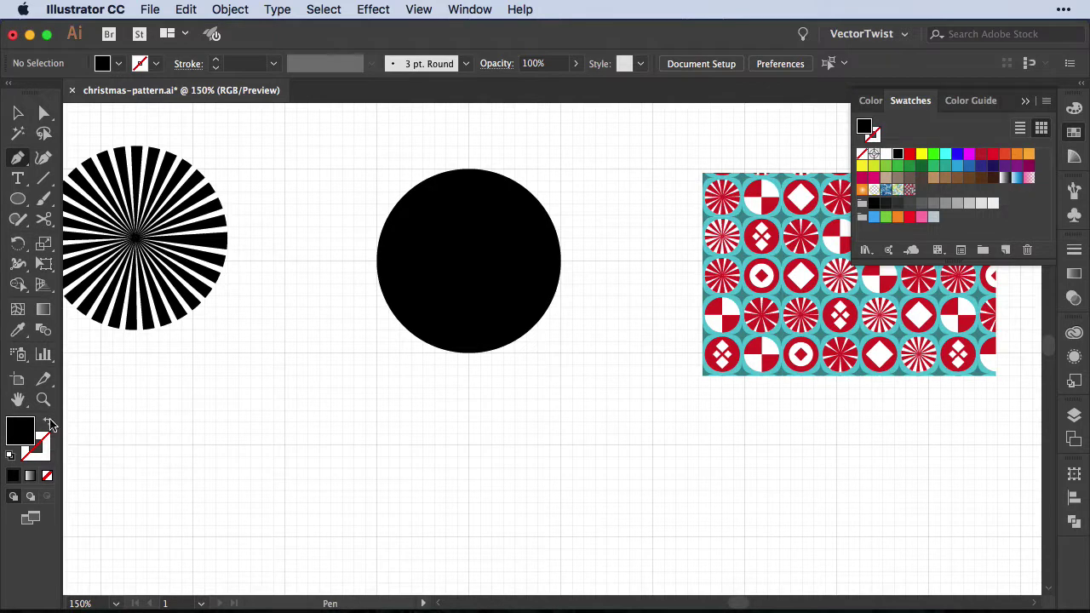
left_click(48, 425)
left_click(468, 134)
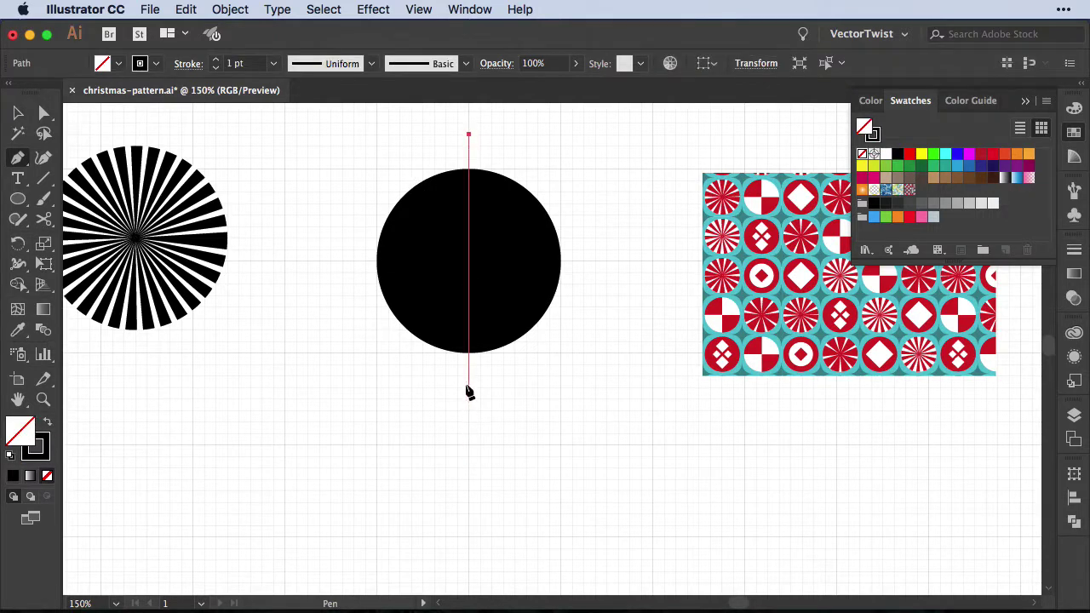
left_click(469, 387)
key("v")
key("p")
left_click(353, 260)
left_click(607, 261)
key("v")
Step: Divide the black circle into four quarters along the crossing lines with the Pathfinder Divide operation
left_click_drag(357, 153, 586, 410)
key("shift+m")
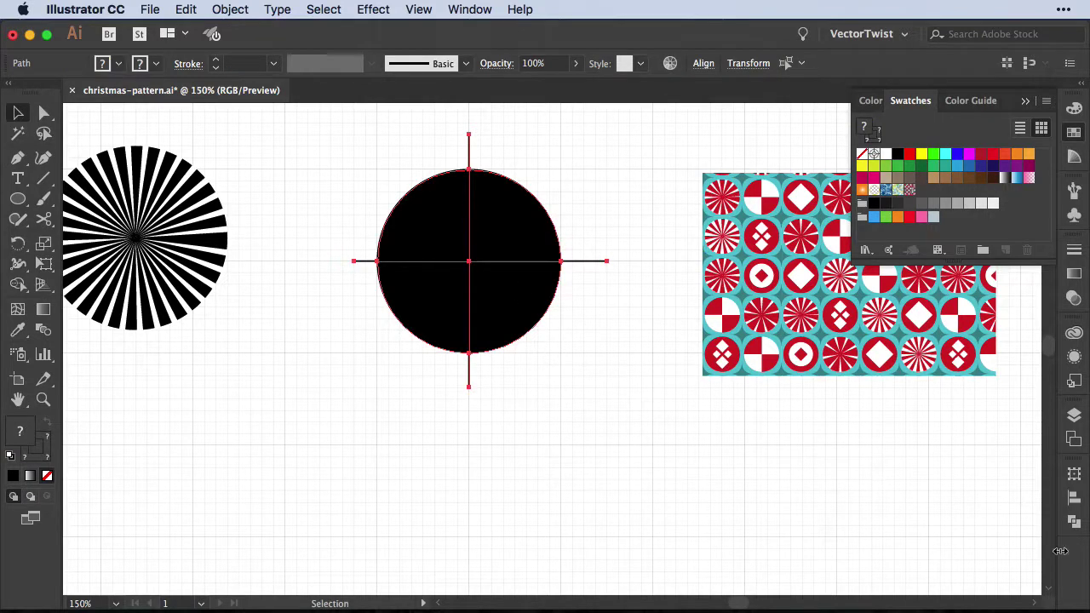
left_click(1073, 521)
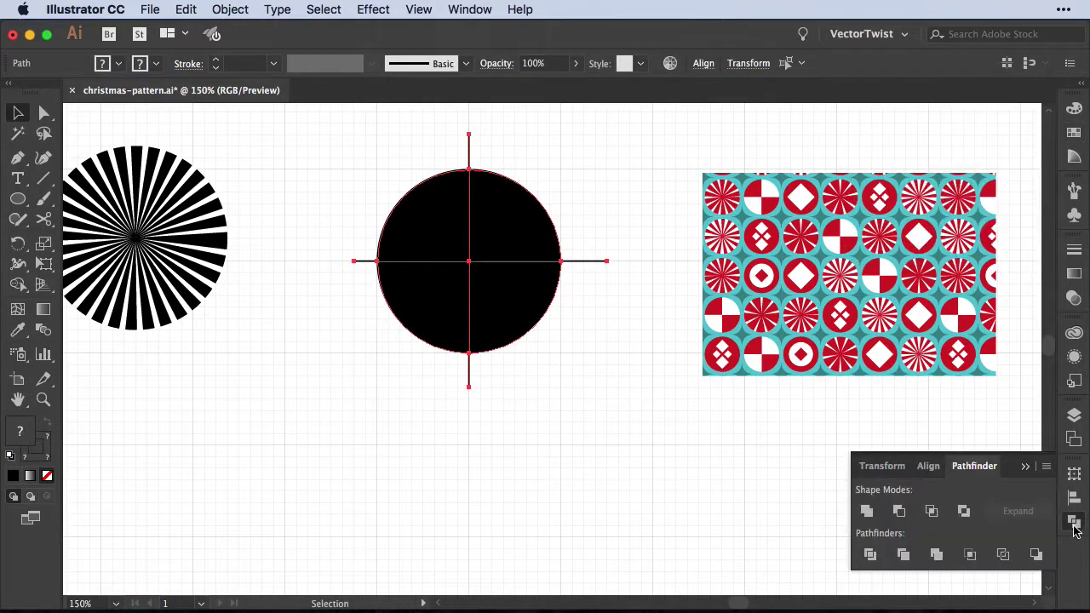
left_click(869, 555)
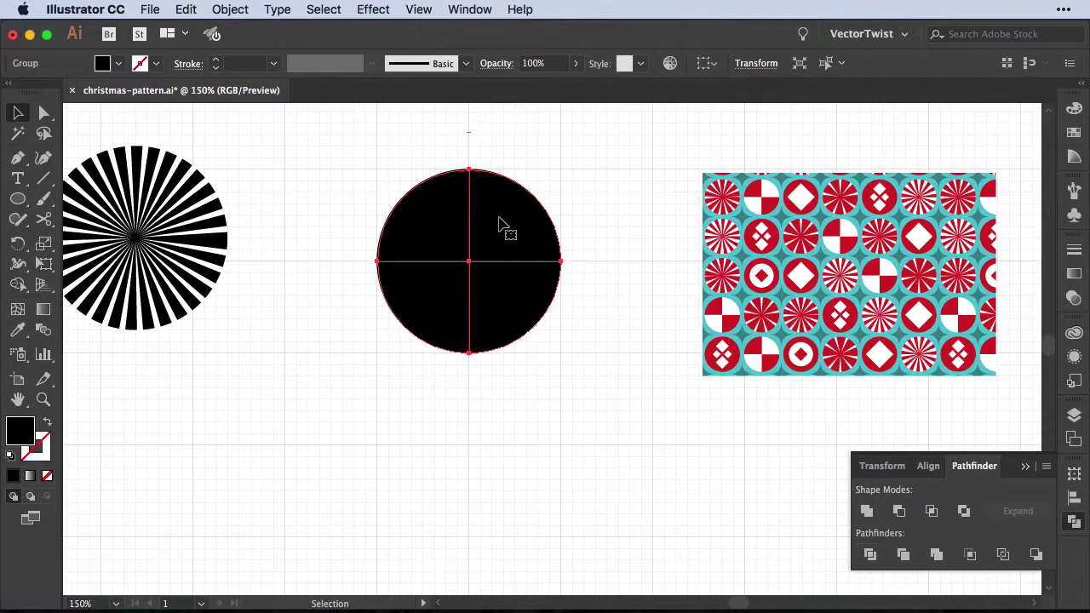
left_click(582, 176)
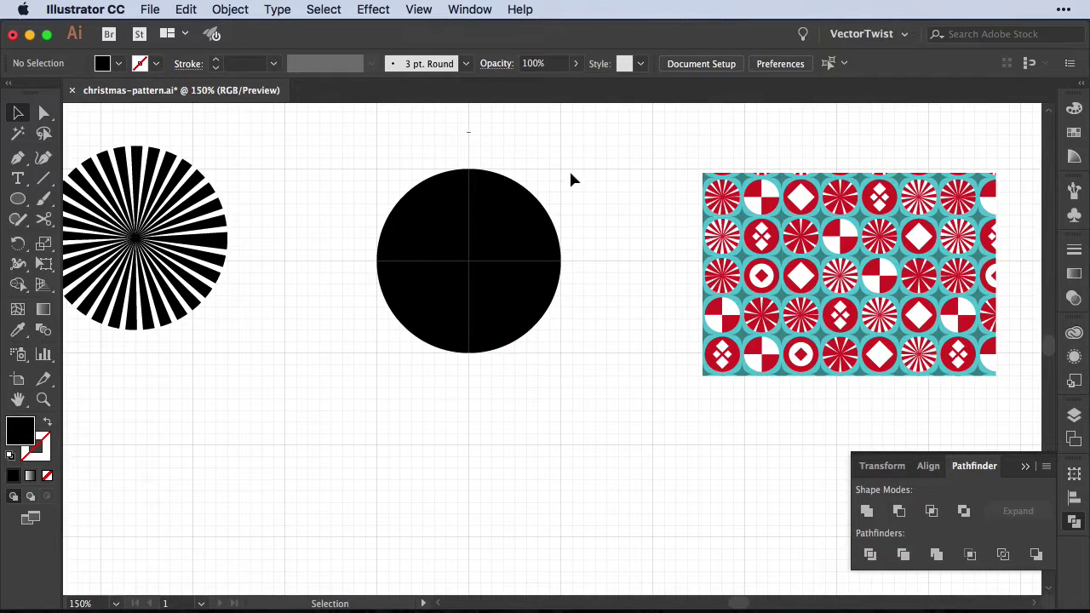
Step: Fill the upper-right and lower-left quarters of the divided circle with white
key("a")
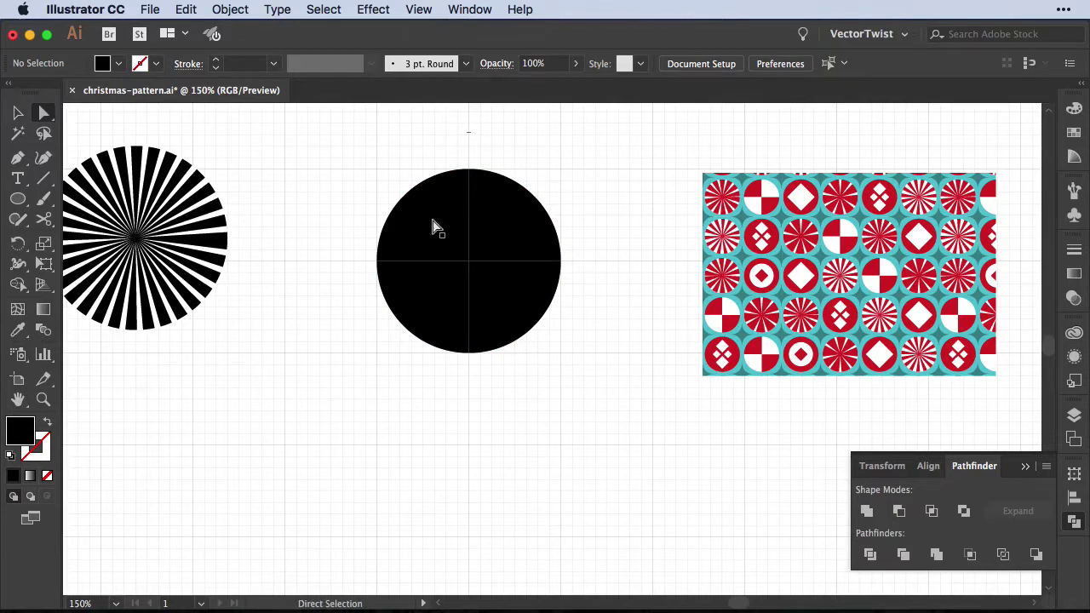
left_click(433, 224)
left_click(525, 326, "shift")
left_click(584, 239)
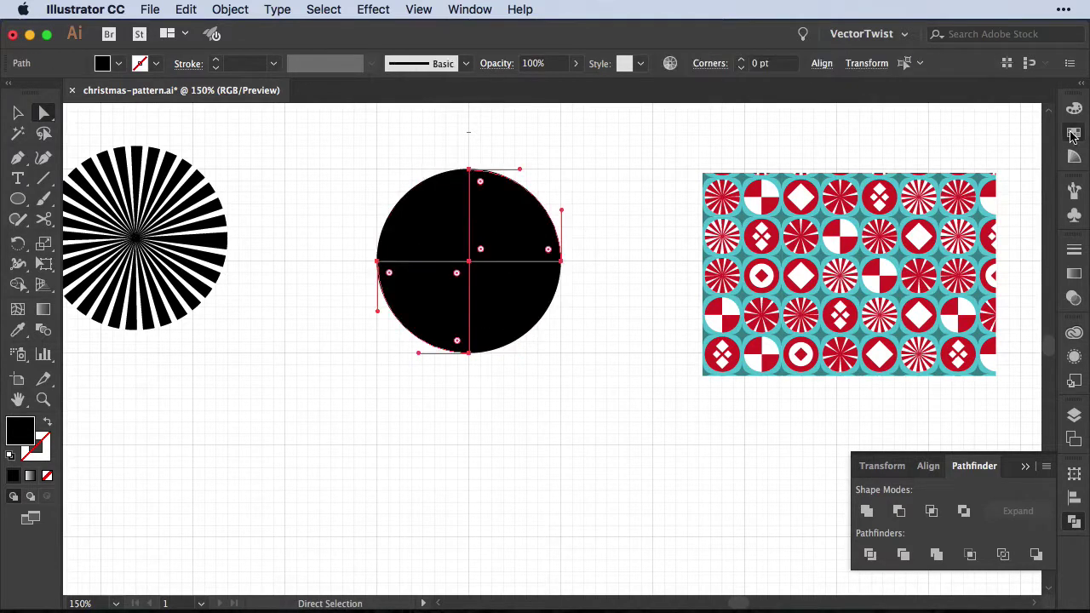
left_click(494, 236, "alt")
left_click(1074, 132)
left_click(886, 155)
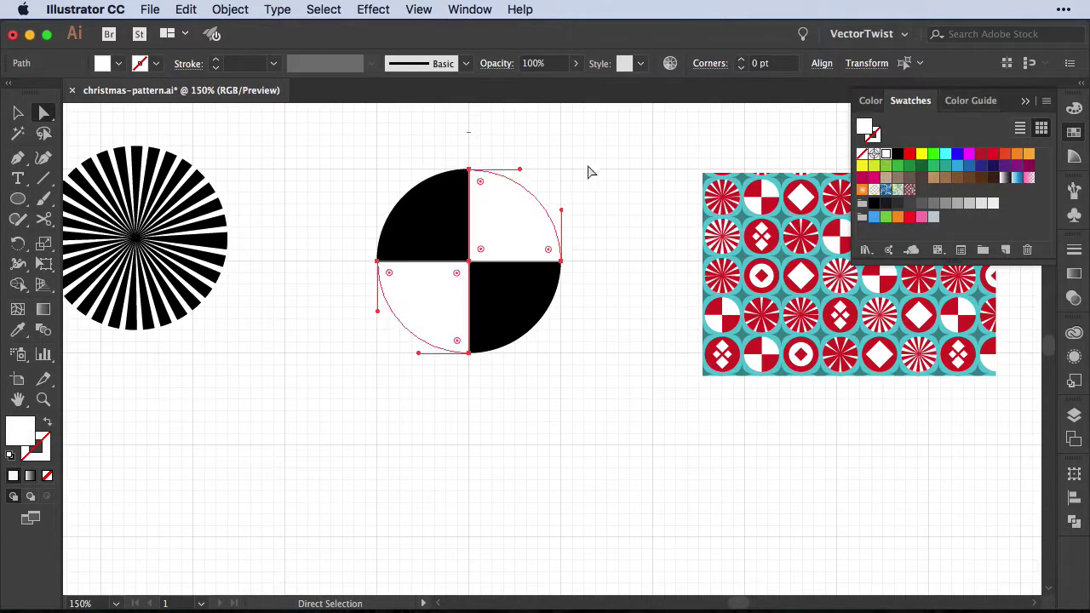
left_click(597, 168)
key("v")
Step: Move the circle with the single large white diamond to the end of the top row, beside the quartered circle
key("super+minus")
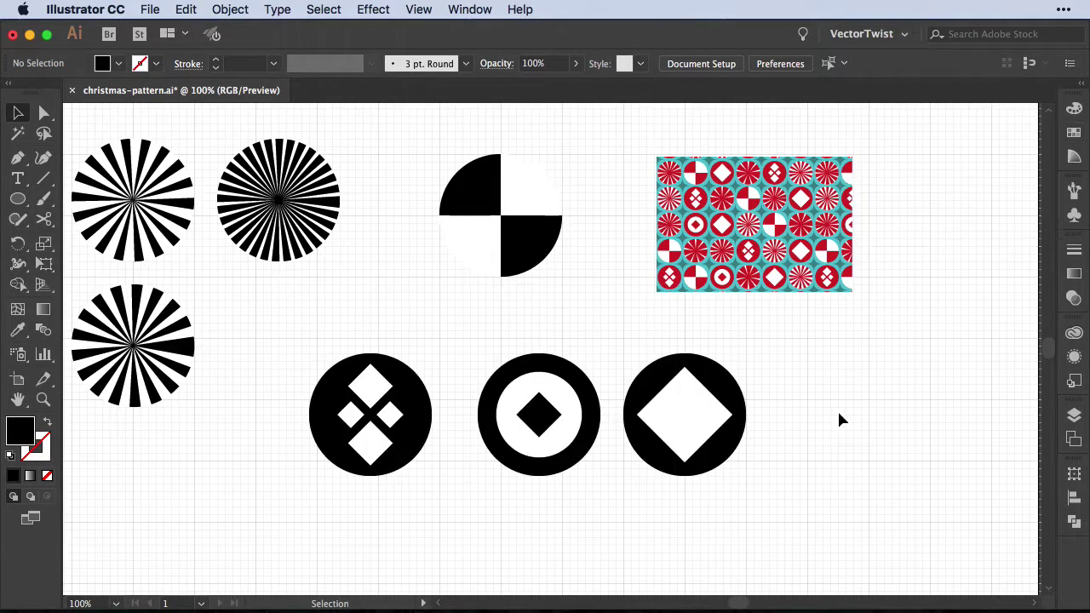
scroll(839, 419, "left", 5)
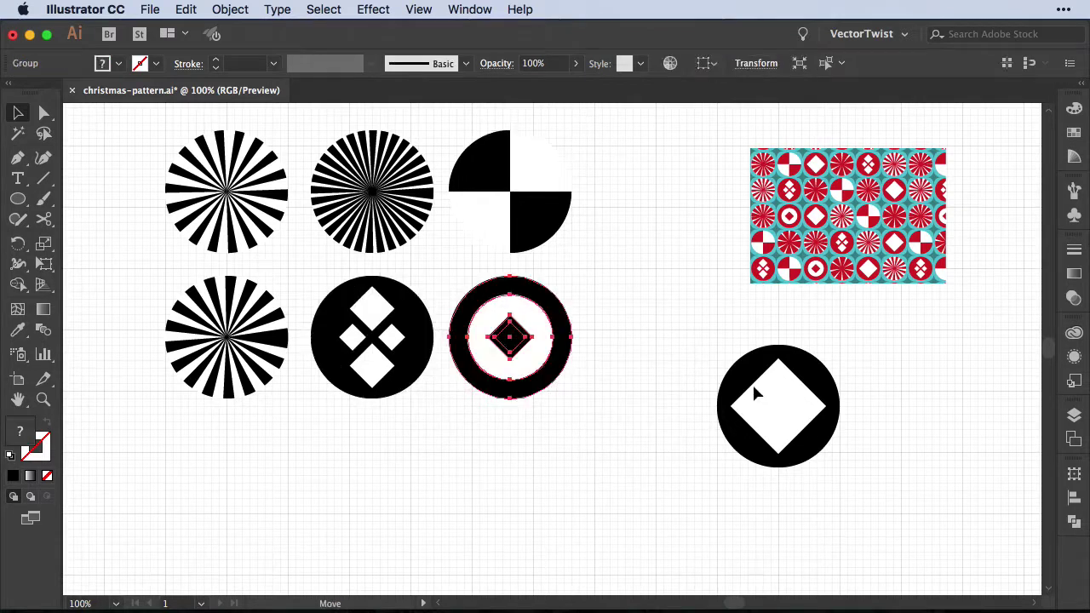
left_click_drag(753, 385, 676, 197)
Step: Select all seven decorative circles and open their colours in Recolor Artwork
left_click_drag(135, 124, 659, 438)
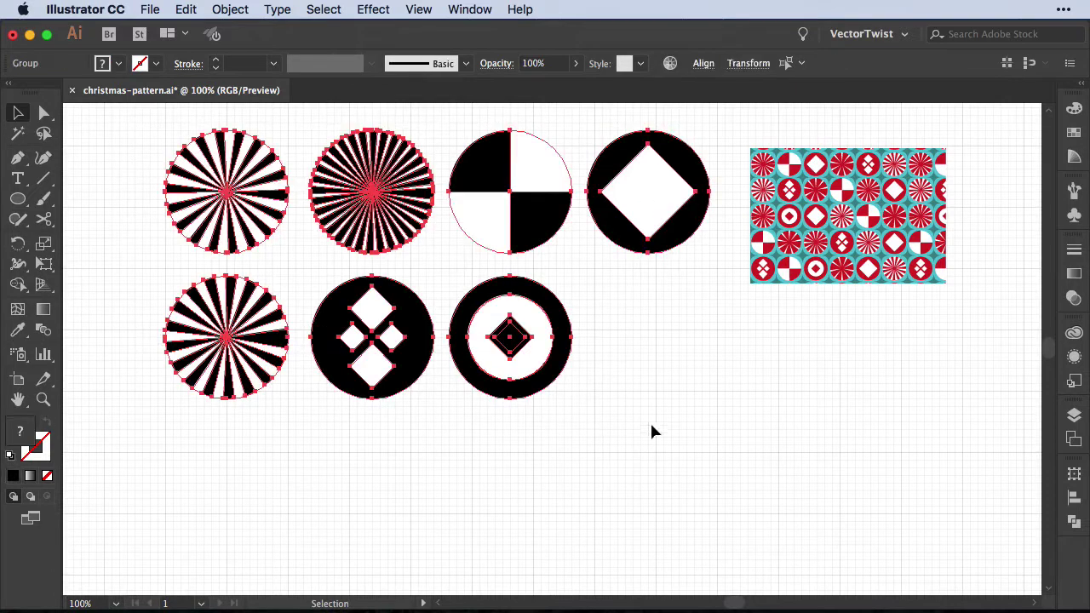
left_click(186, 10)
mouse_move(213, 295)
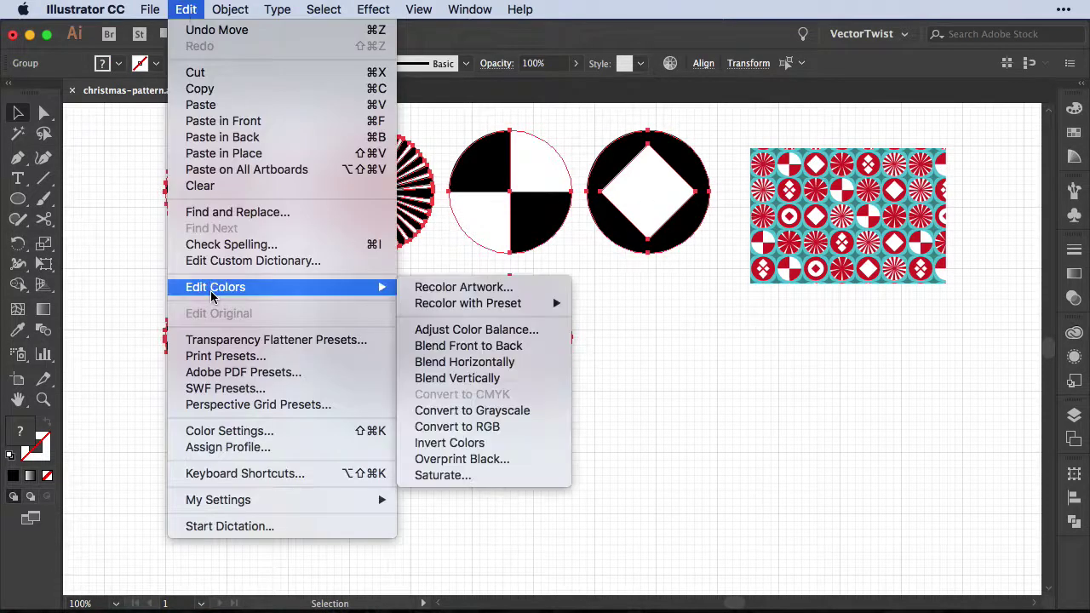
left_click(507, 292)
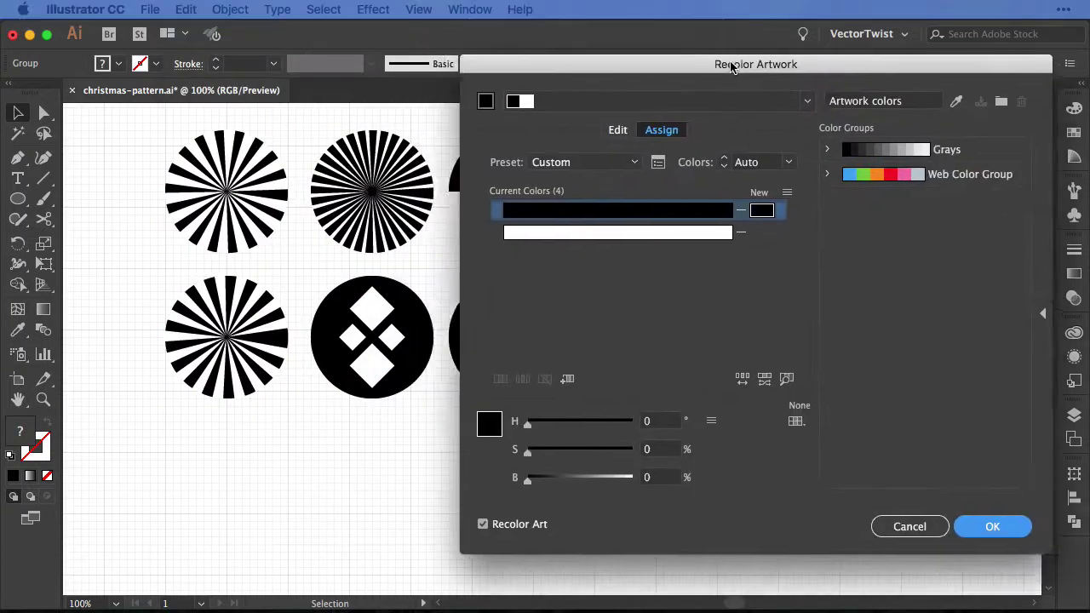
left_click_drag(741, 69, 724, 65)
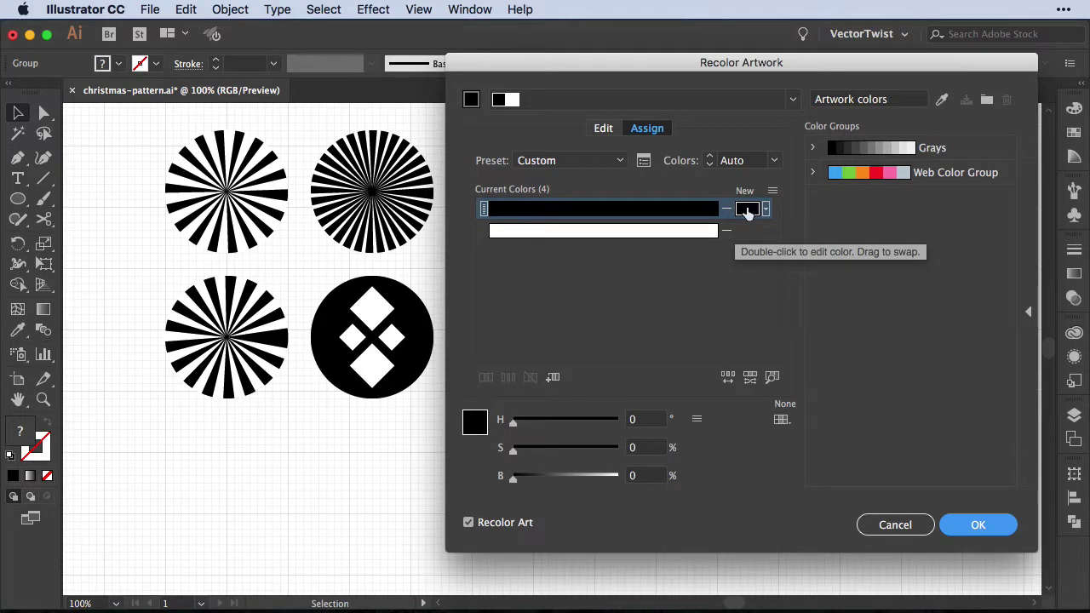
Step: Try to recolour the circles' black as dark red a0380a in Recolor Artwork
left_click(599, 128)
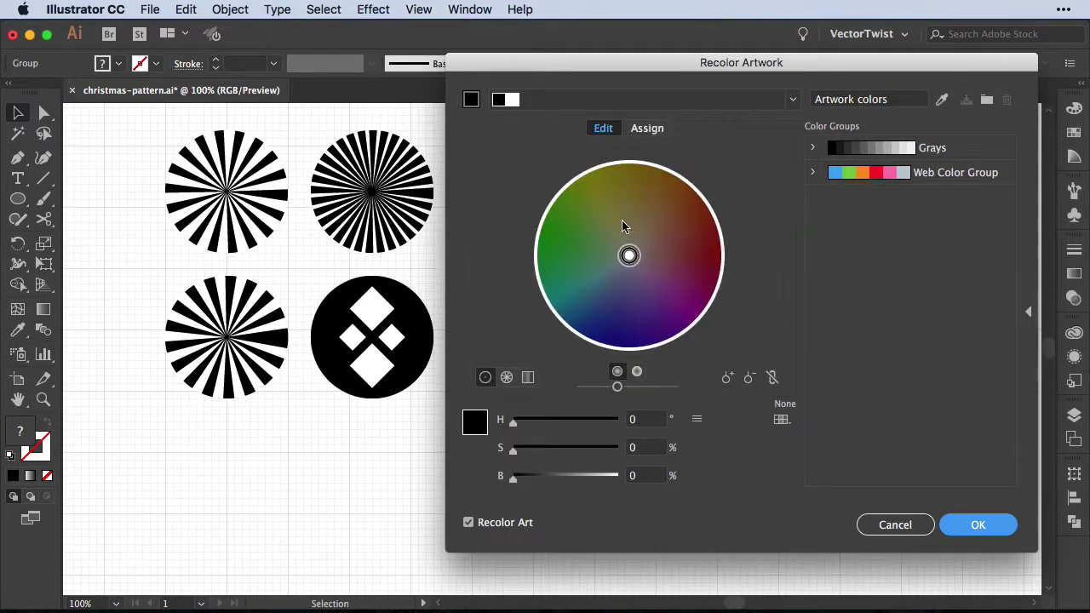
left_click(653, 128)
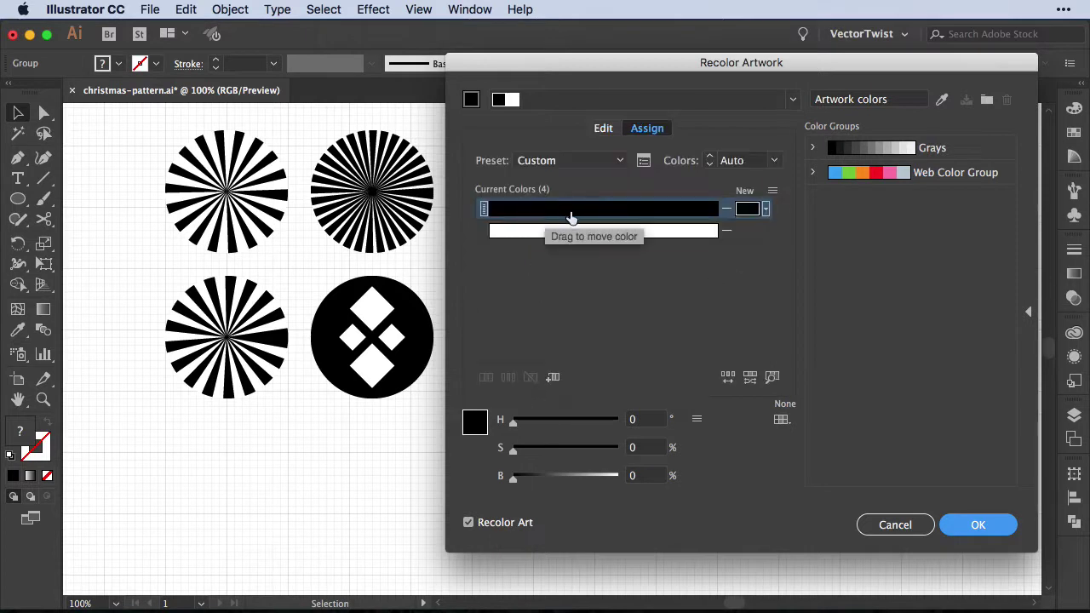
double_click(746, 209)
left_click_drag(298, 75, 787, 77)
left_click(512, 136)
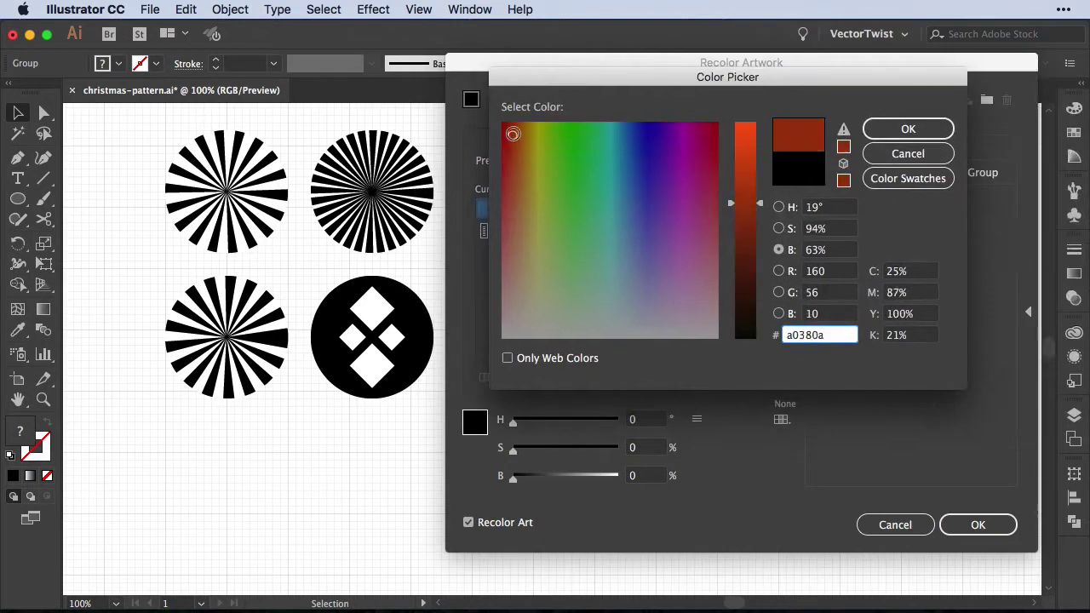
left_click(908, 129)
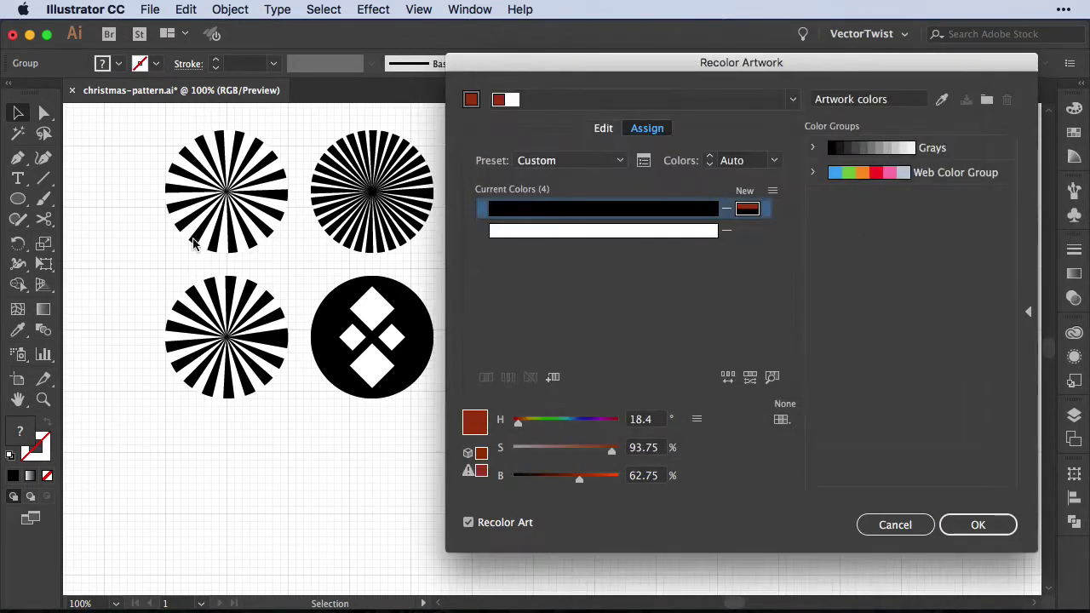
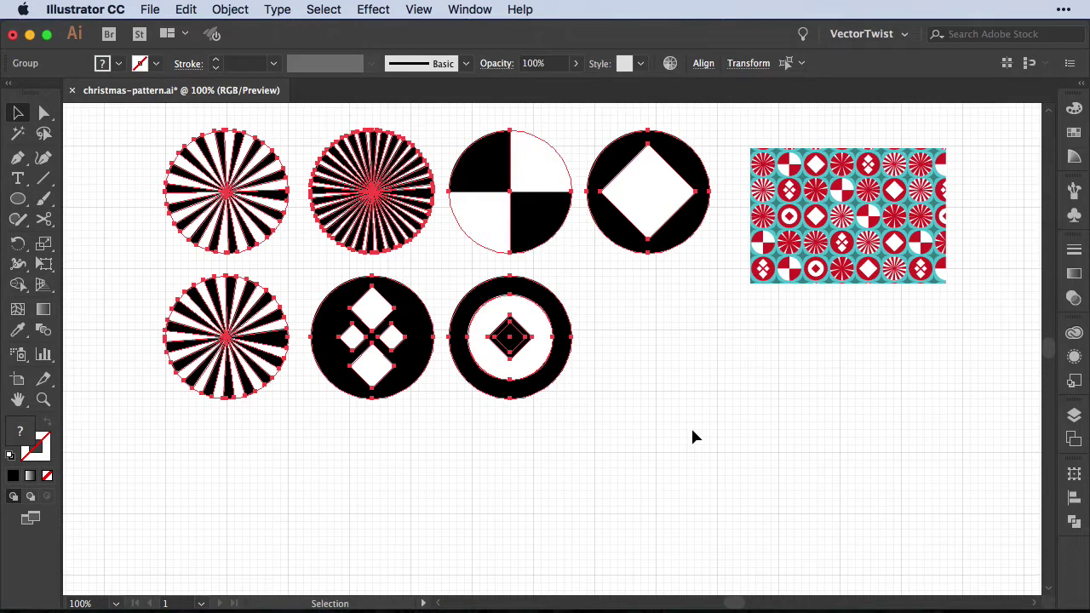
Step: Reopen Recolor Artwork for the seven circles and turn off preserving white and black in the Color Reduction Options
left_click(190, 10)
mouse_move(232, 287)
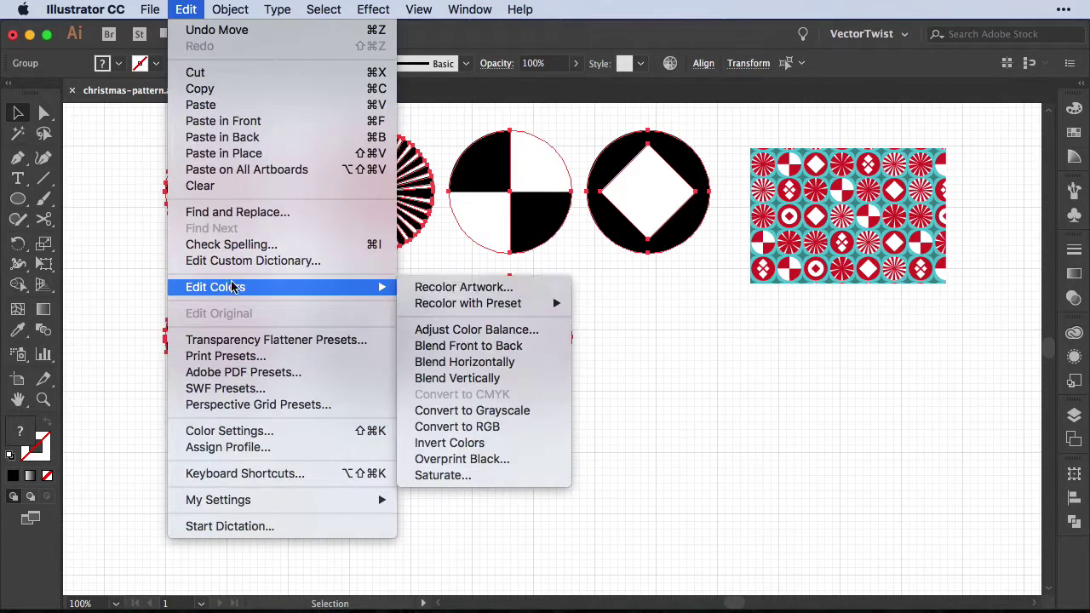
left_click(460, 287)
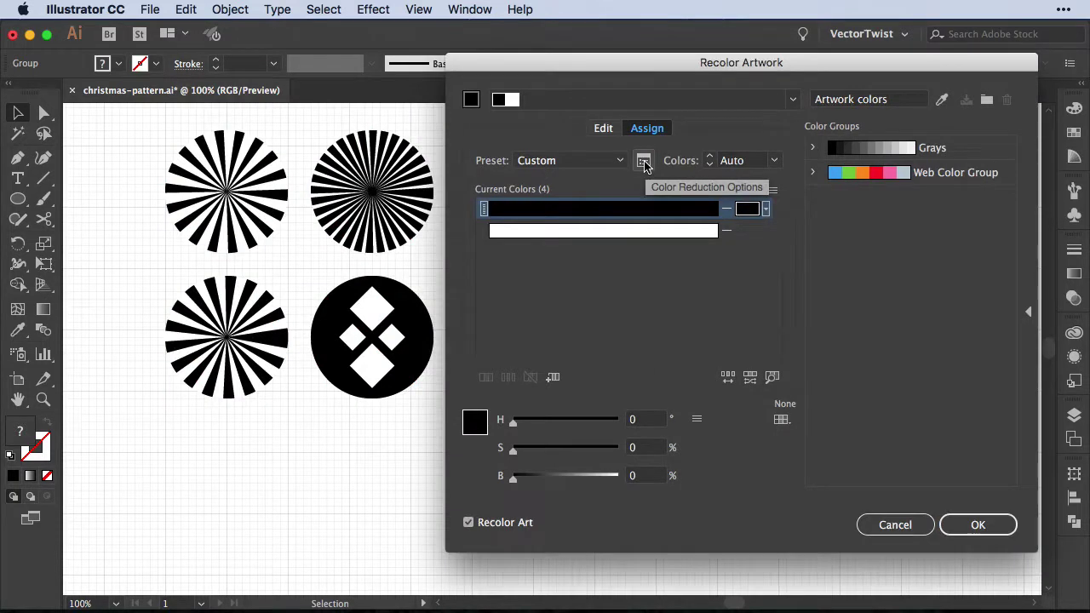
left_click(644, 165)
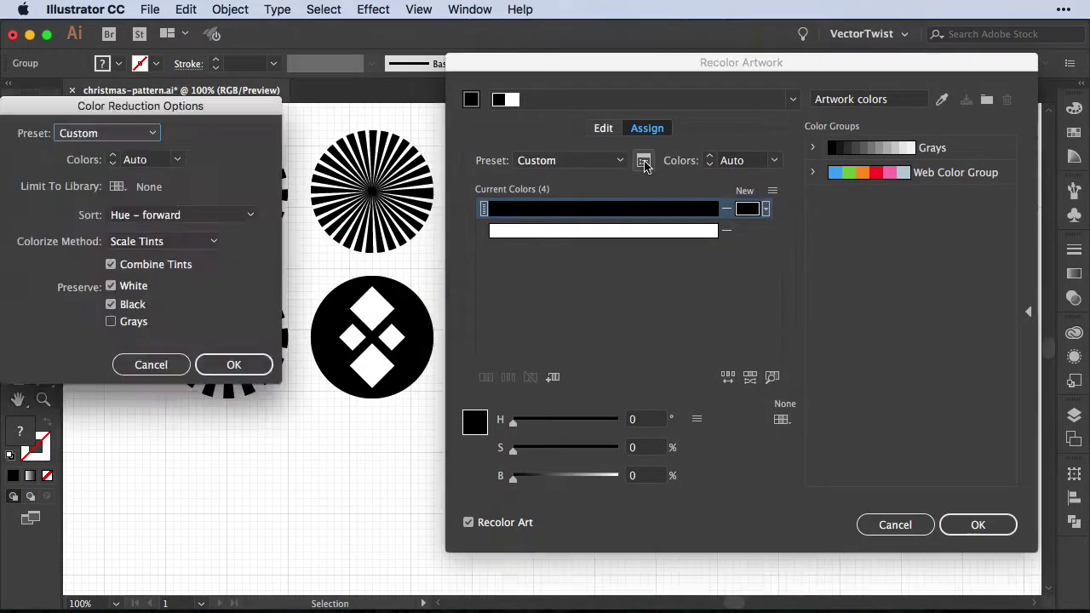
left_click_drag(105, 38, 261, 86)
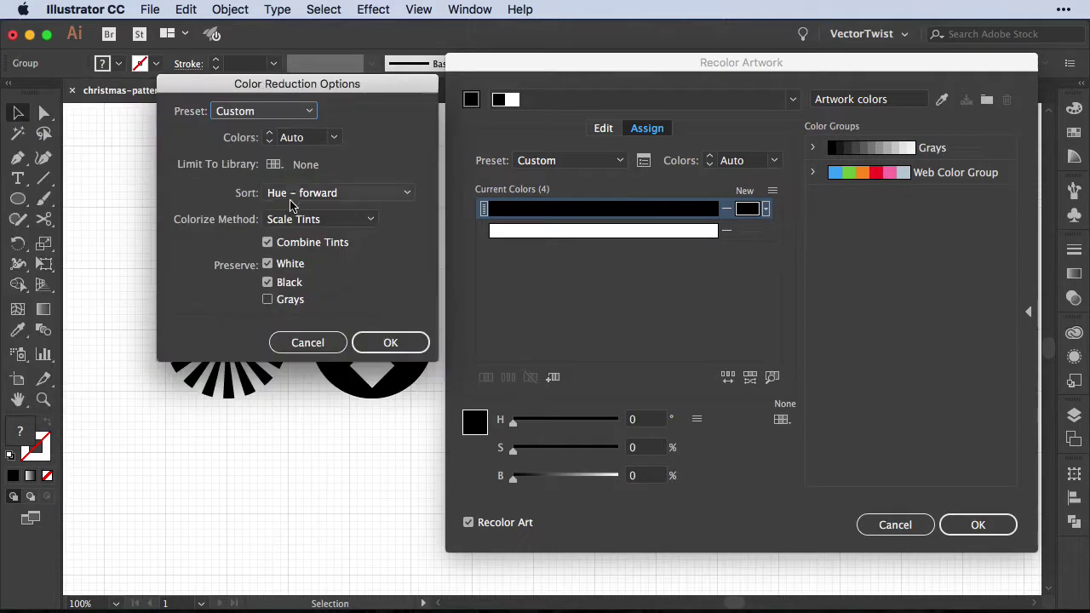
left_click(287, 110)
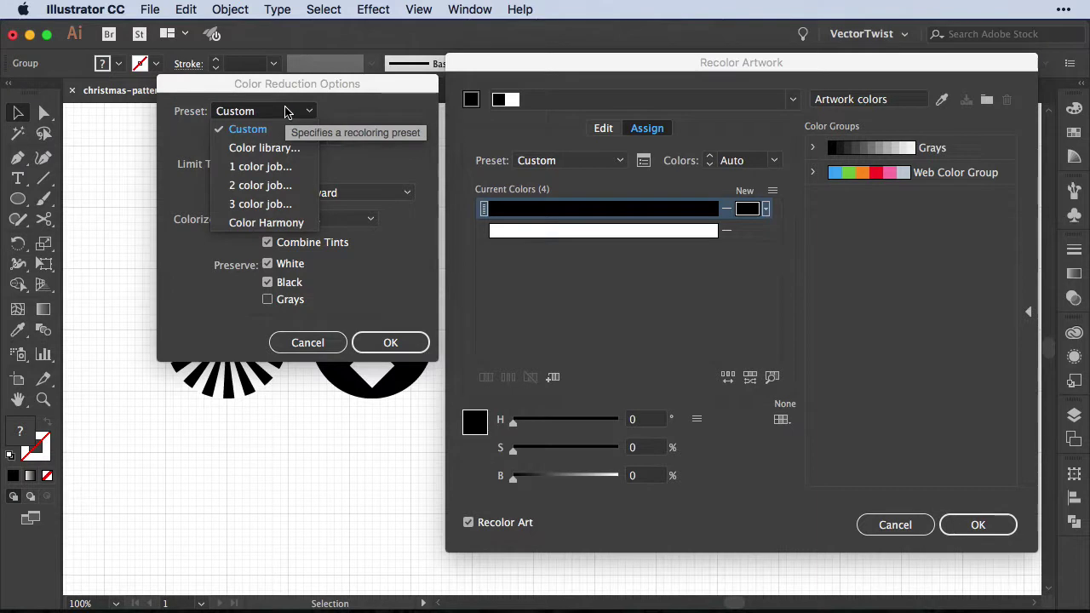
left_click(372, 111)
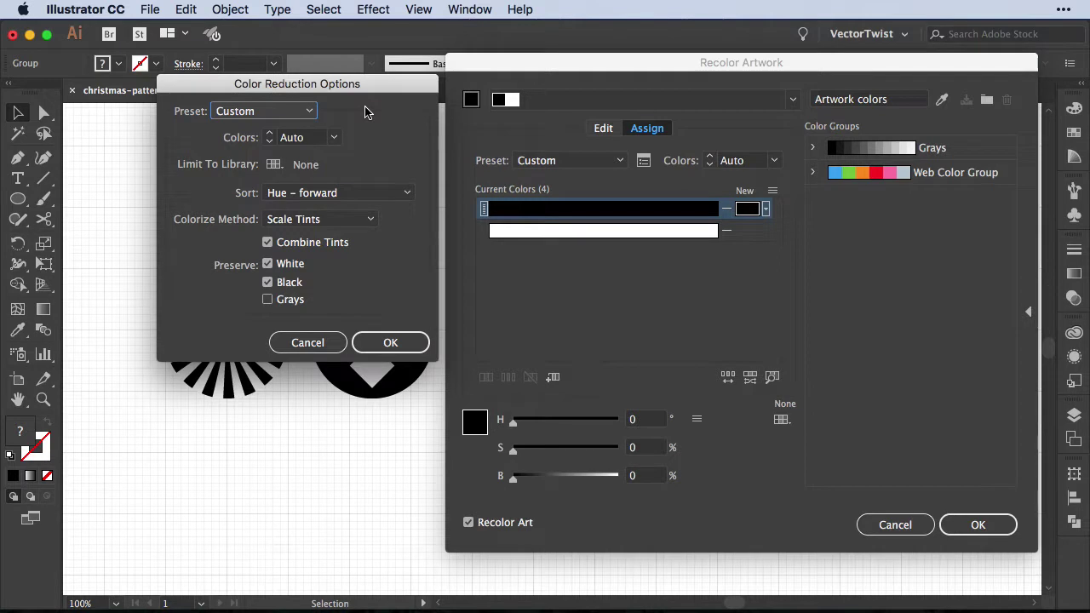
left_click(280, 266)
left_click(269, 269)
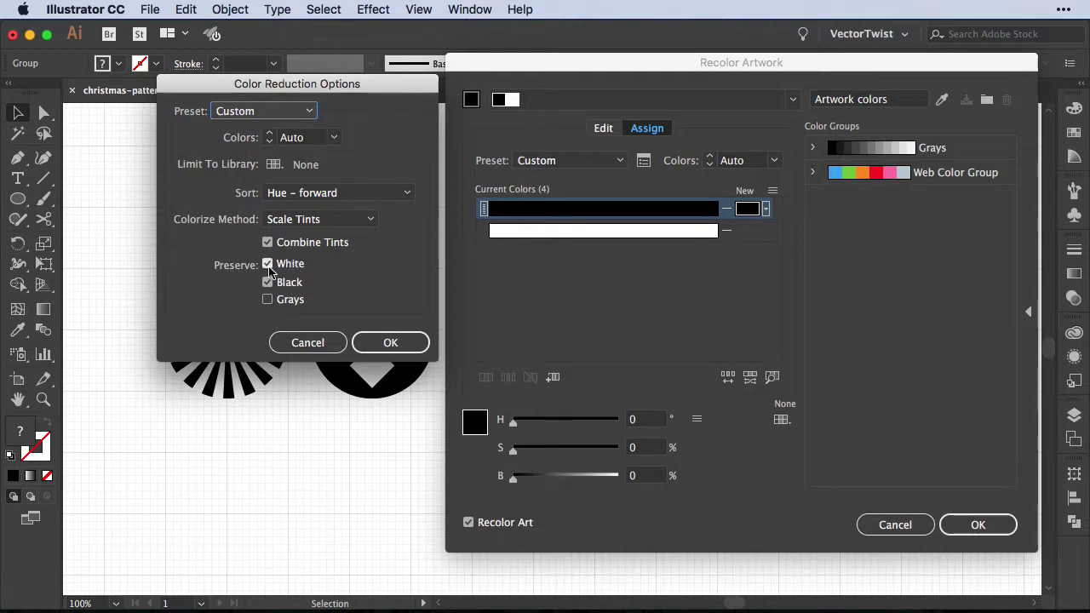
left_click(269, 266)
left_click(269, 283)
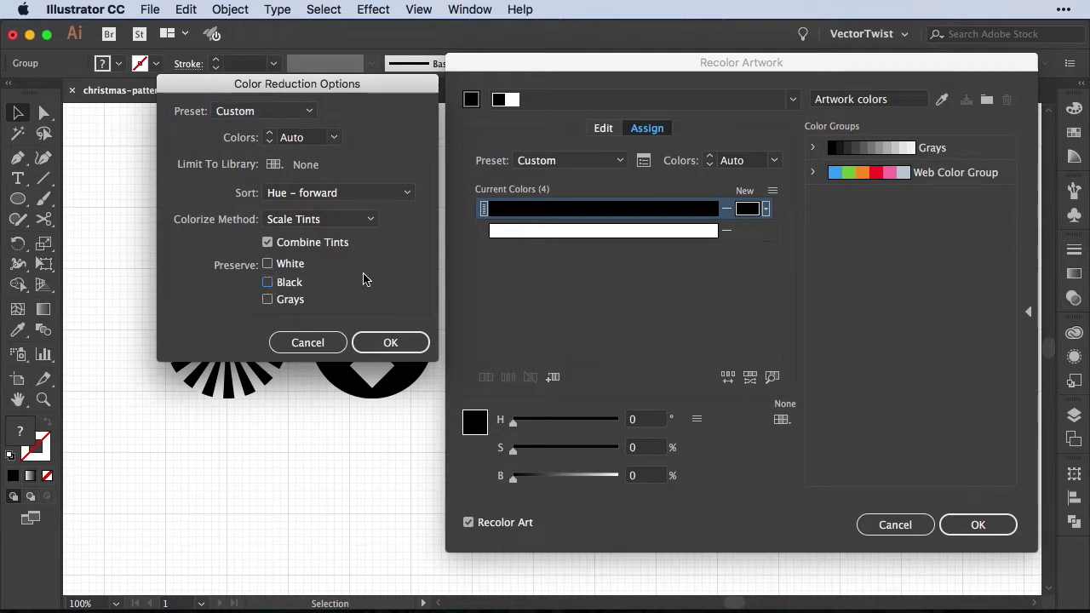
left_click(390, 342)
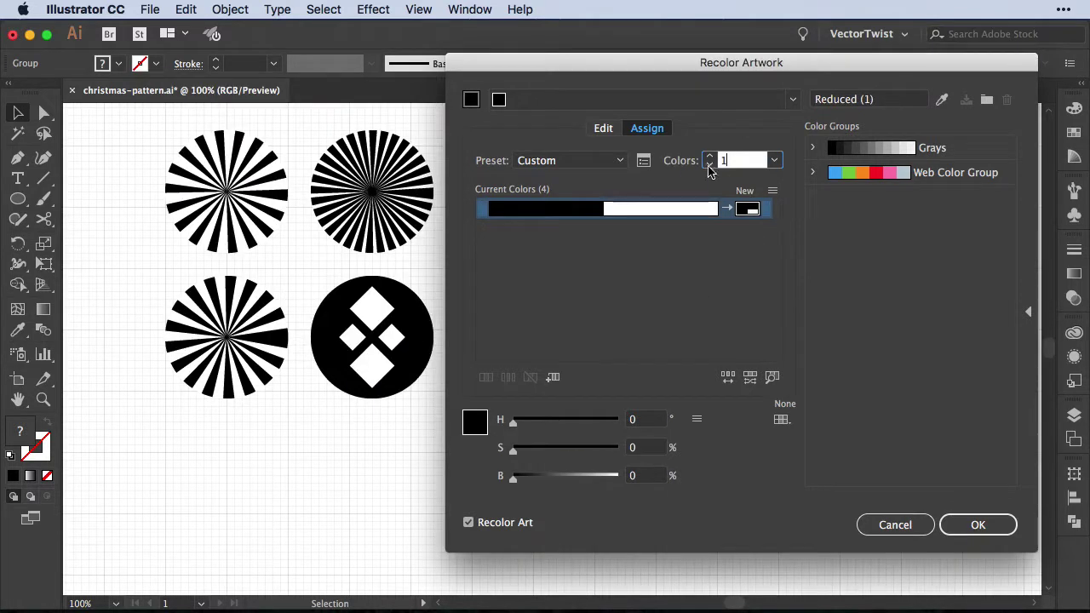
Step: Set the number of colours to 2 and assign the RGB Red swatch as the new colour for black
left_click(707, 158)
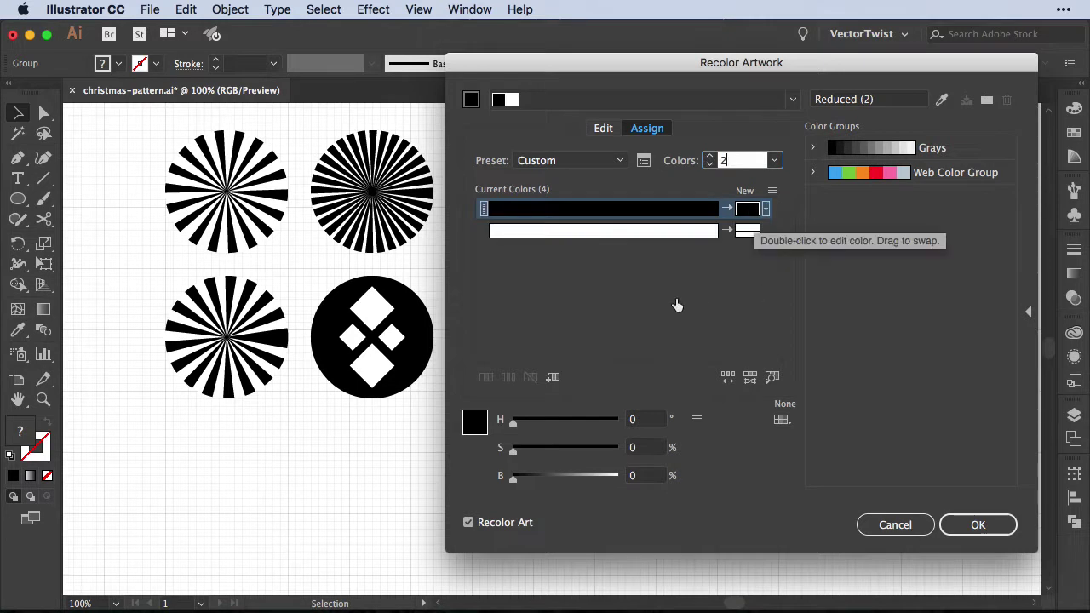
double_click(747, 210)
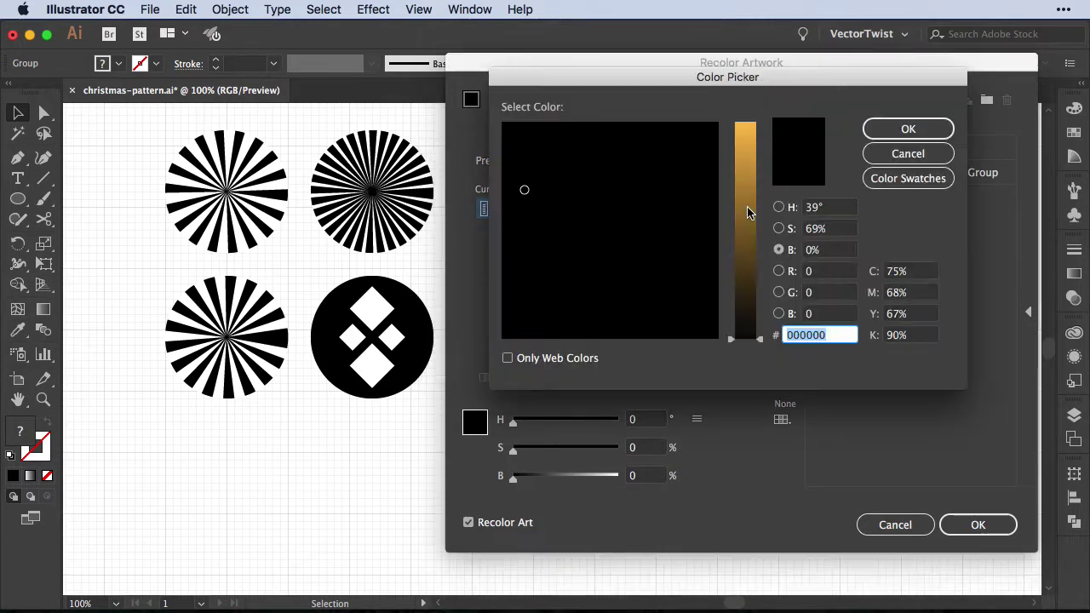
left_click(888, 184)
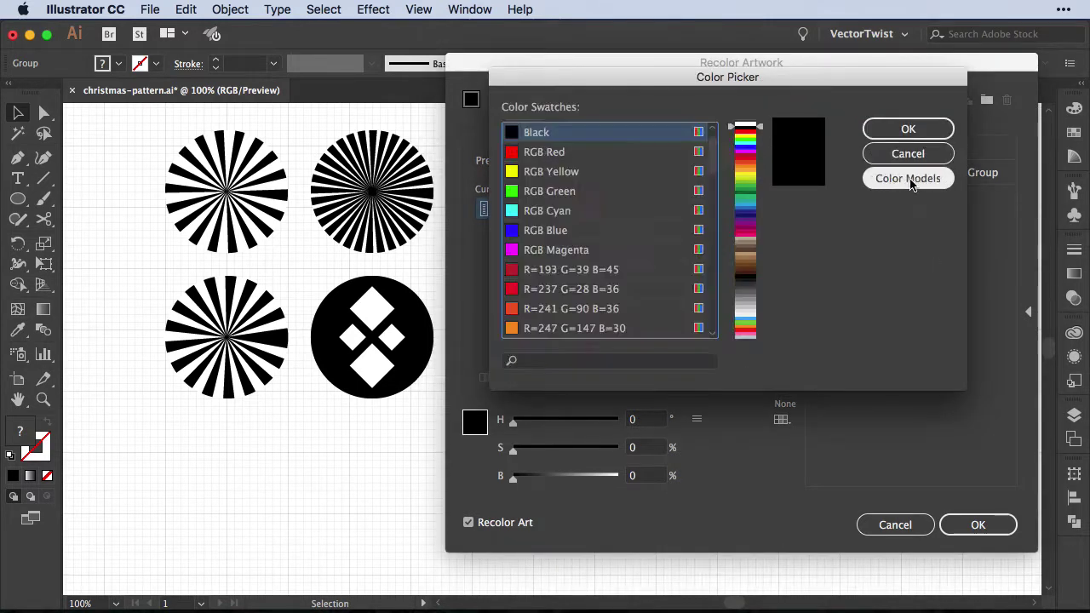
left_click(544, 154)
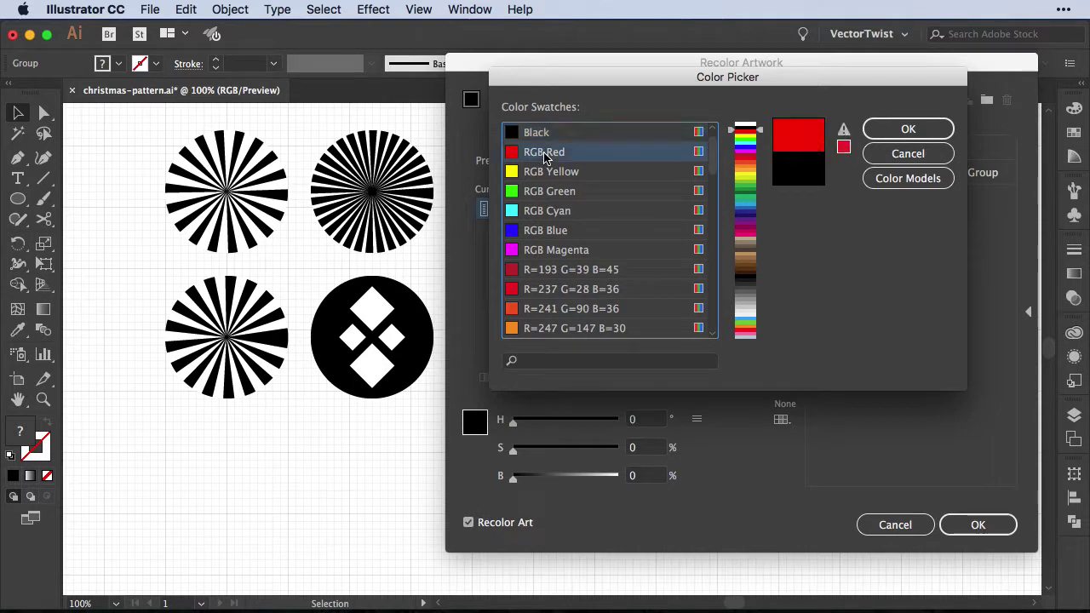
left_click(918, 132)
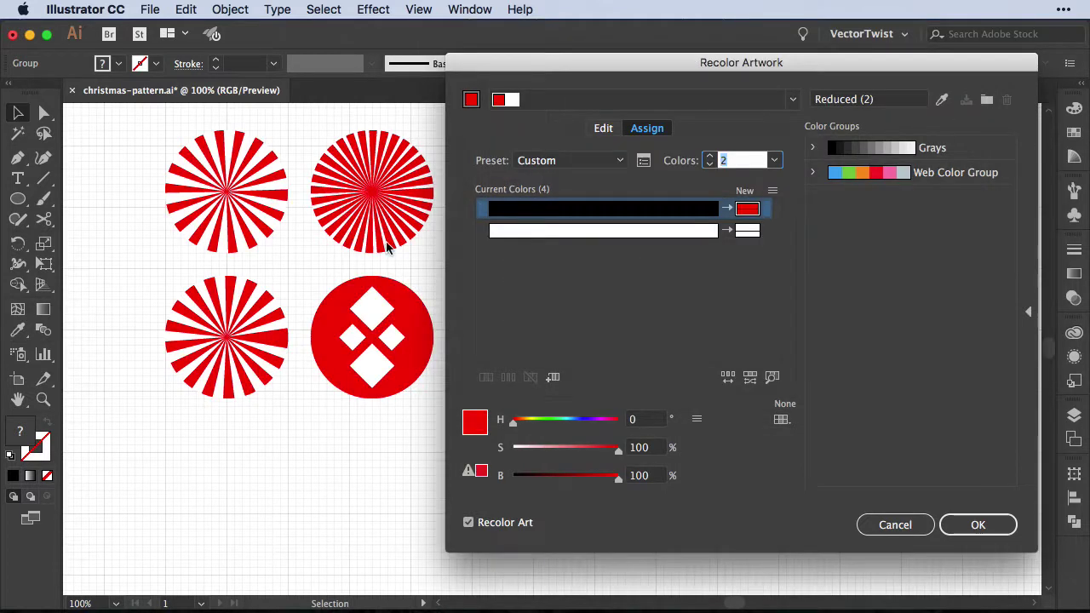
Step: Darken the replacement red to db0000 and apply the recolouring to the circles
double_click(751, 210)
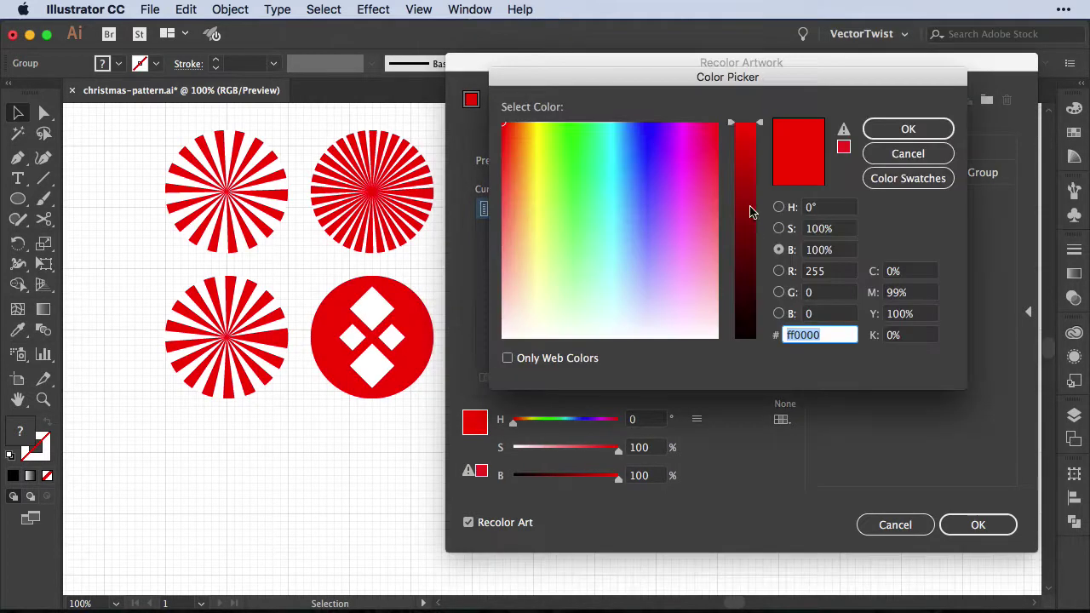
left_click(742, 153)
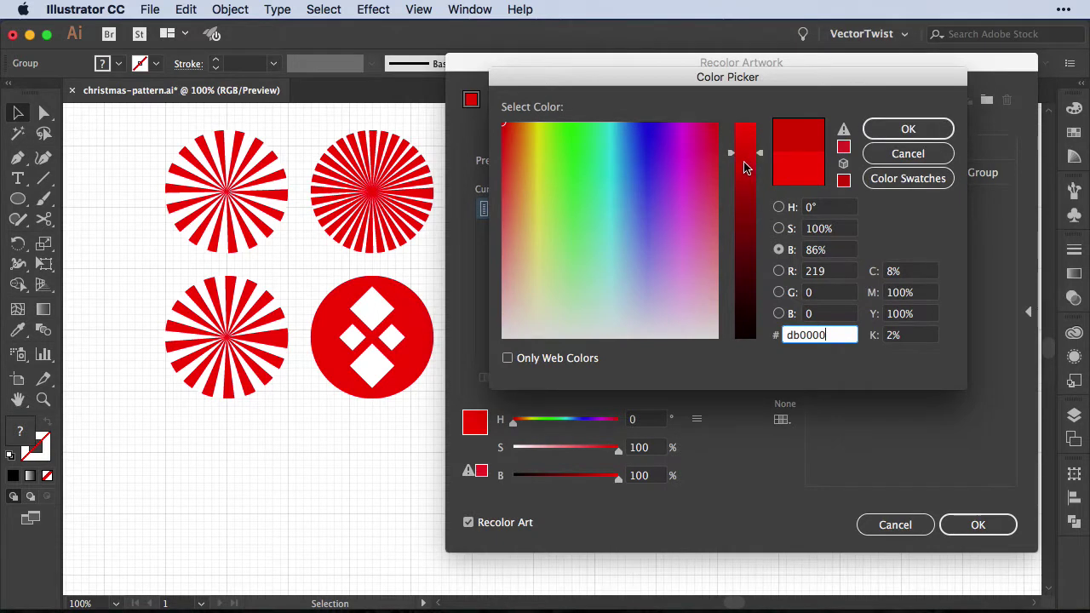
left_click(910, 130)
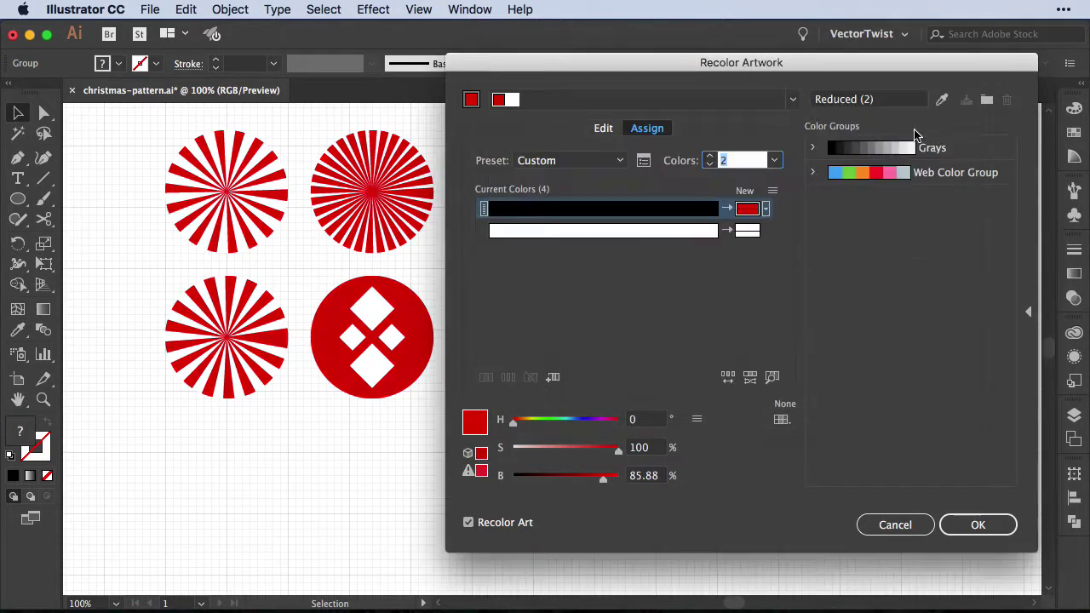
left_click(979, 525)
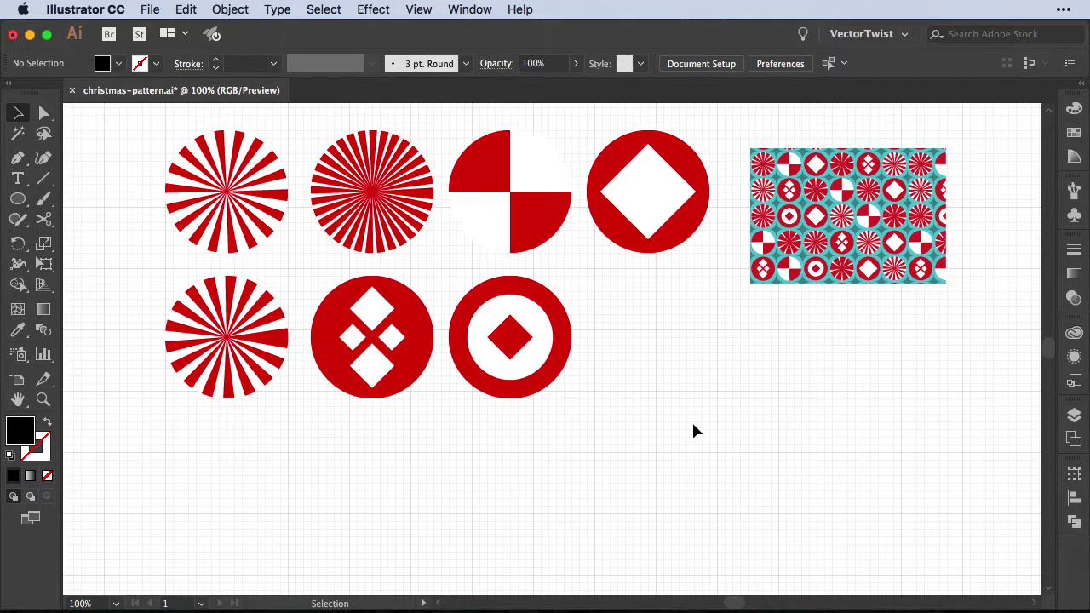
left_click(186, 10)
mouse_move(215, 288)
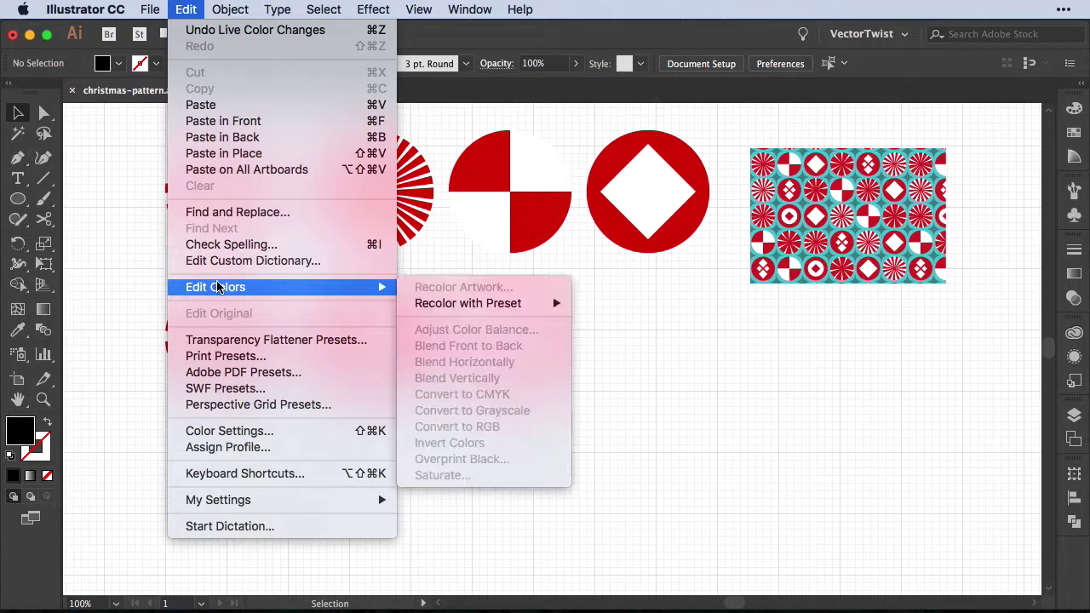
left_click(731, 381)
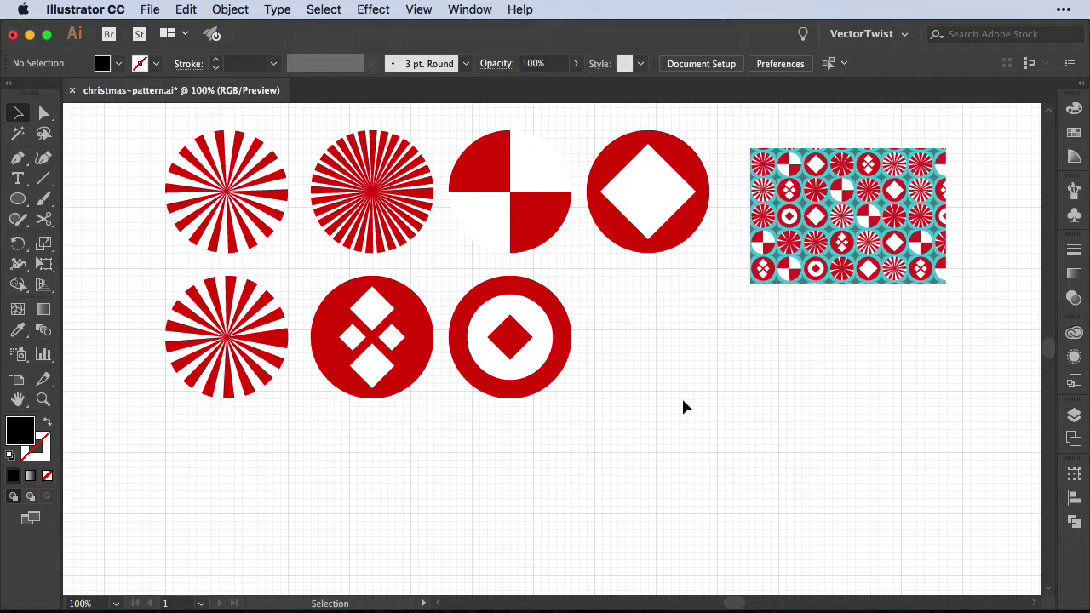
Step: Draw a 90 pt square filled with the circles' red and move it below the circle with the large white diamond
left_click(162, 343)
left_click_drag(21, 202, 77, 198)
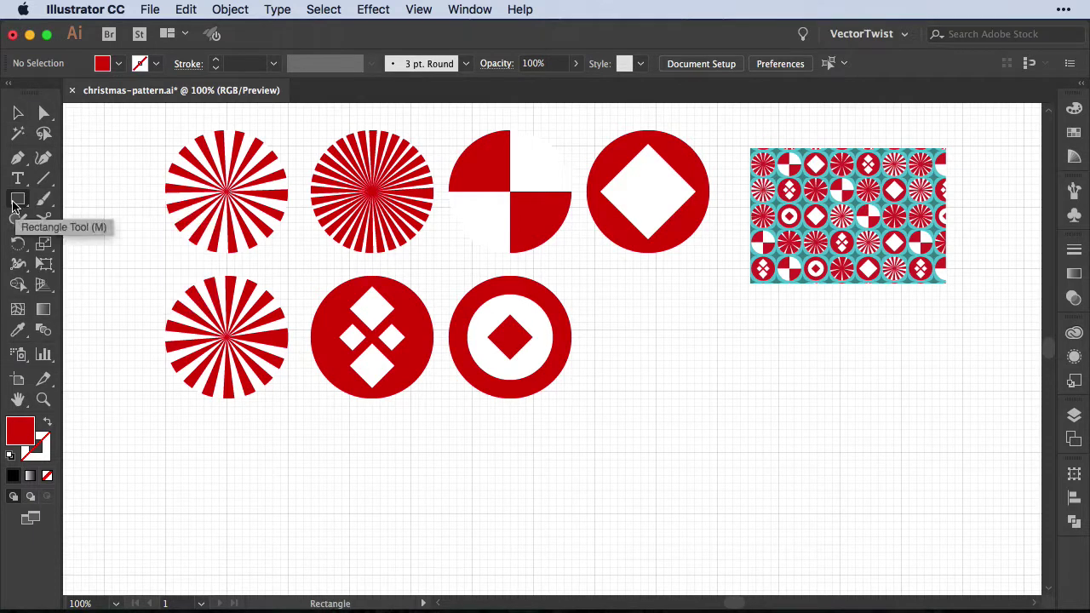
left_click(757, 418)
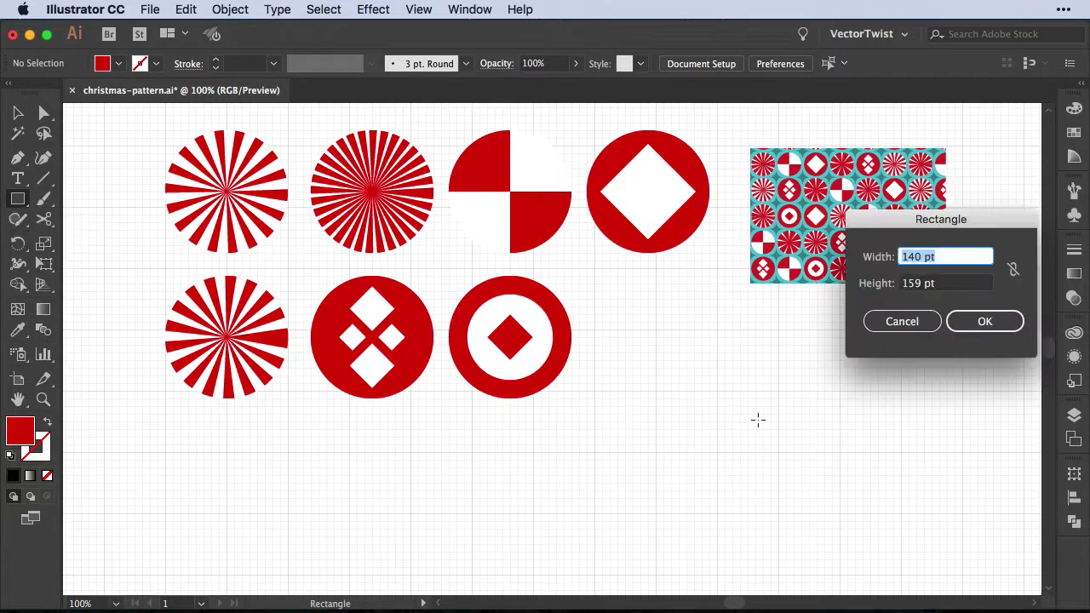
left_click_drag(935, 224, 719, 257)
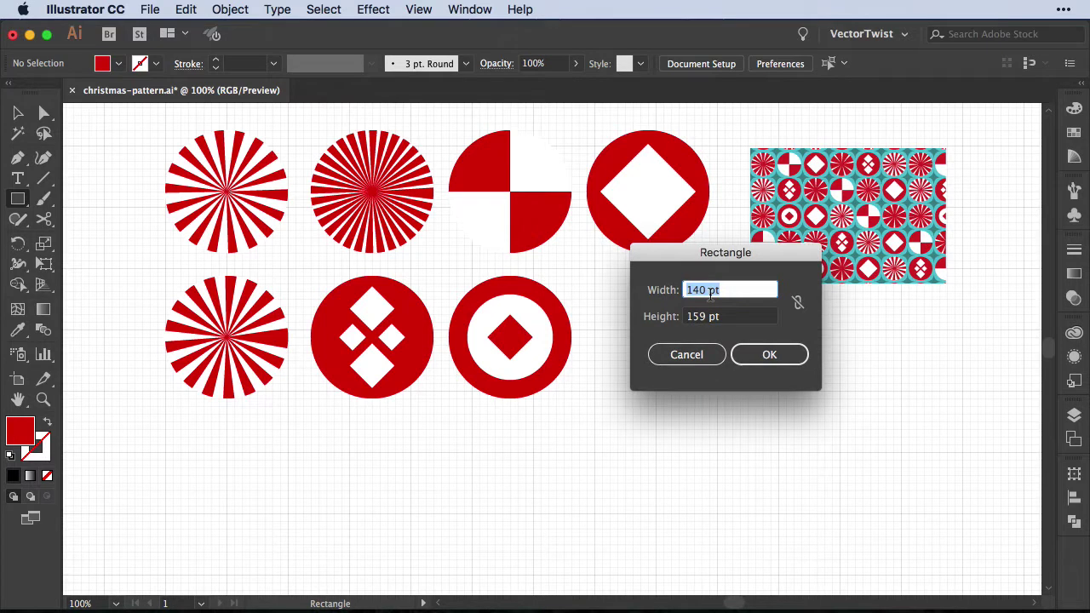
type("90")
key("Return")
key("v")
left_click_drag(712, 414, 659, 362)
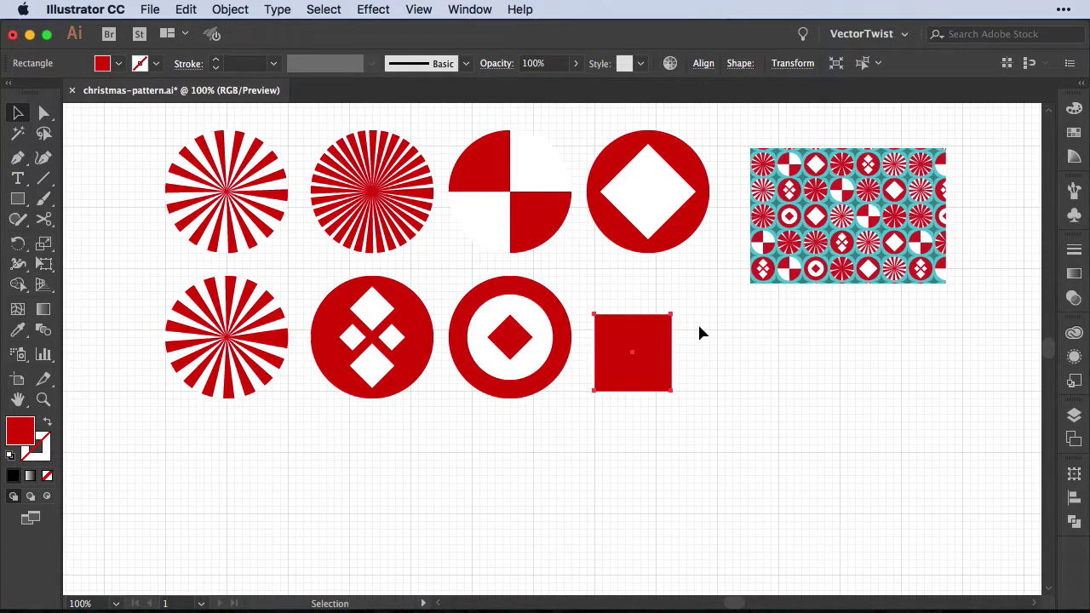
Step: Rotate the red square 45 degrees so it stands as a diamond below the large-diamond circle
key("e")
left_click_drag(688, 297, 626, 294)
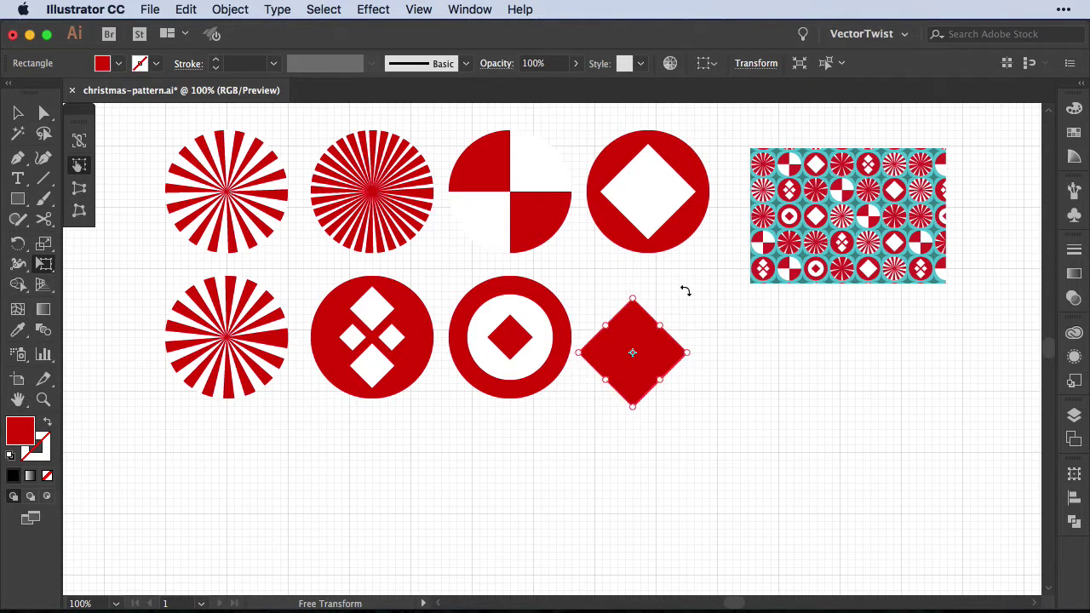
key("v")
Step: Apply a Pucker & Bloat effect of -41% to the red diamond to turn it into a four-pointed star
left_click(380, 10)
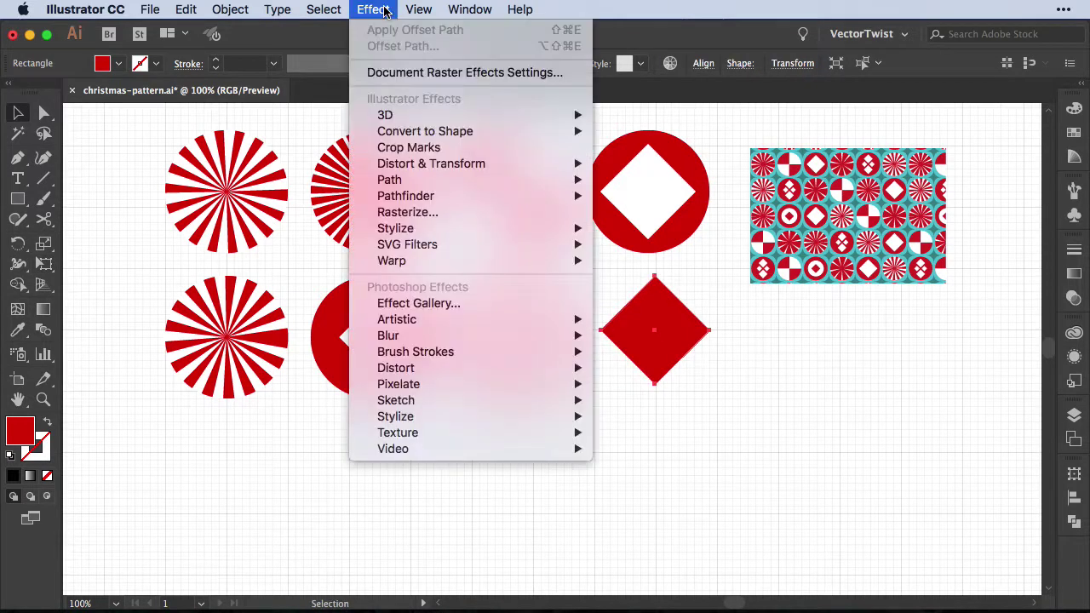
mouse_move(428, 163)
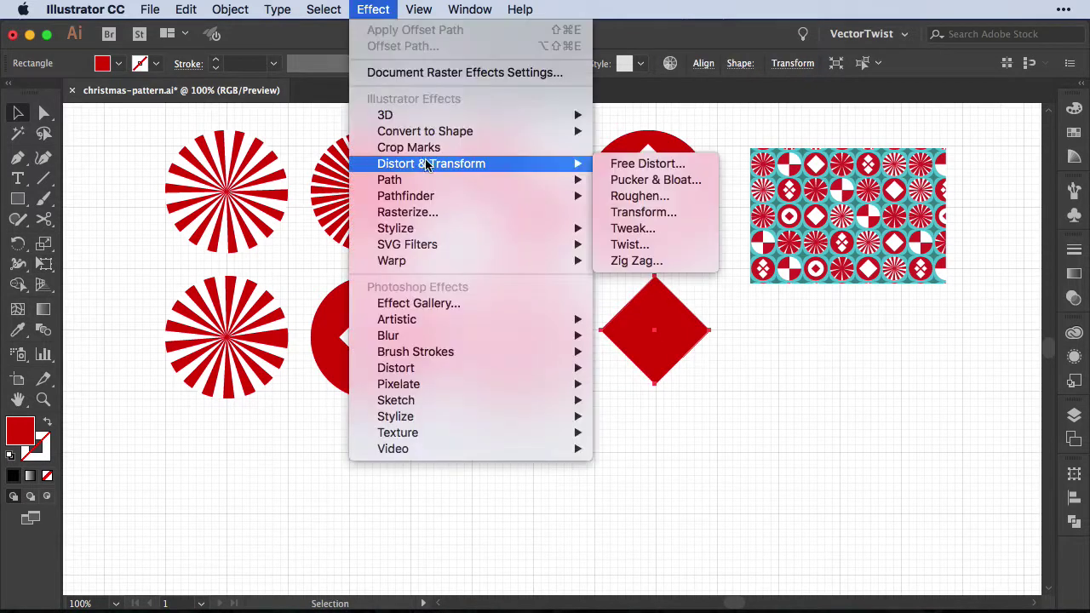
left_click(677, 180)
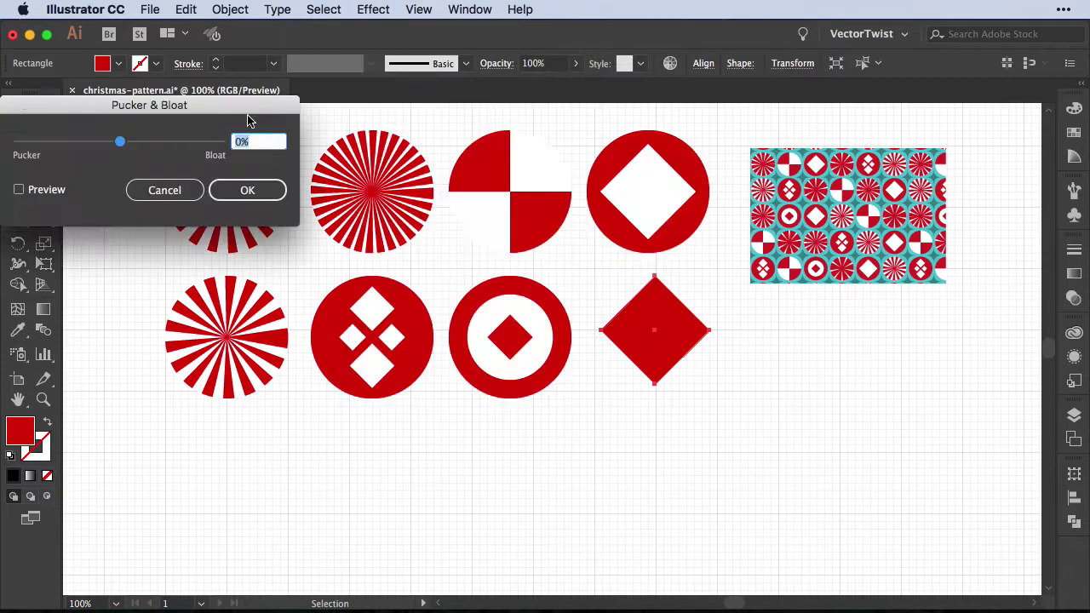
left_click_drag(267, 117, 412, 120)
left_click(164, 205)
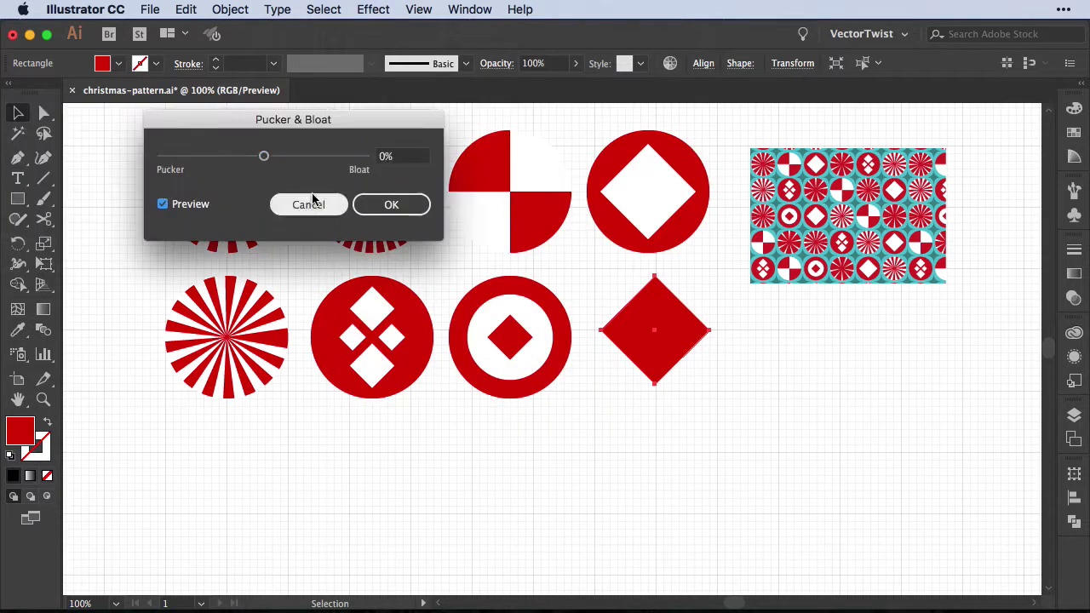
left_click_drag(263, 157, 243, 160)
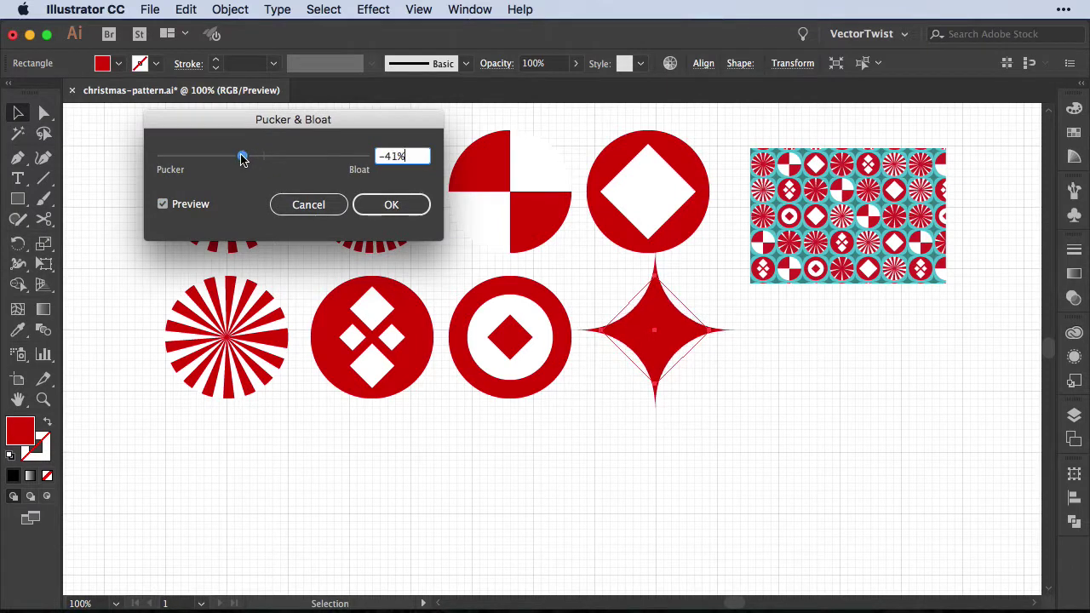
left_click(391, 210)
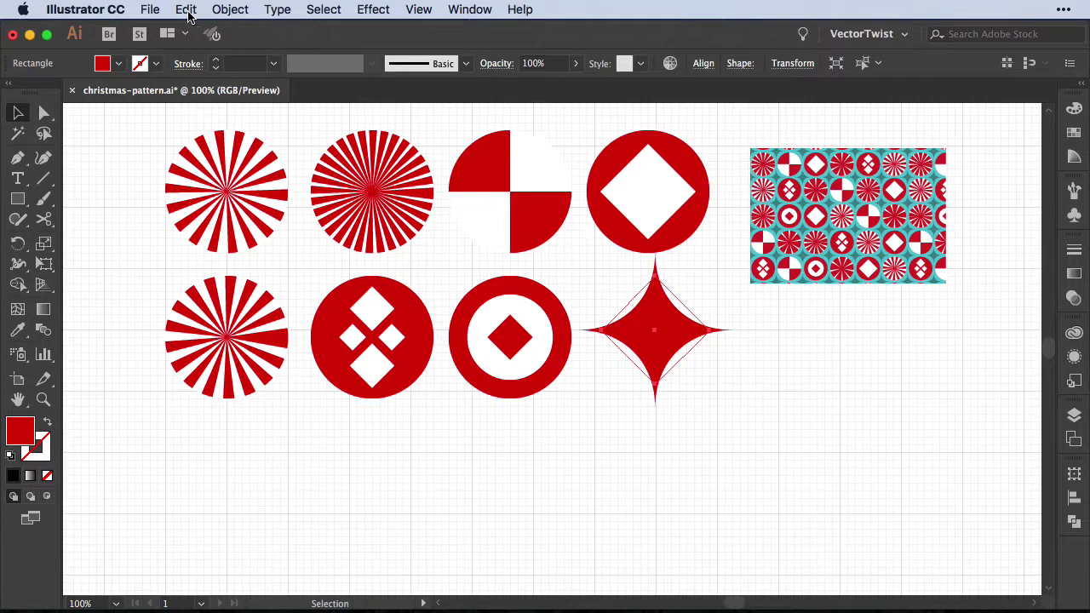
Step: Expand the puckered diamond's appearance and shift the resulting star slightly below the large-diamond circle
left_click(229, 9)
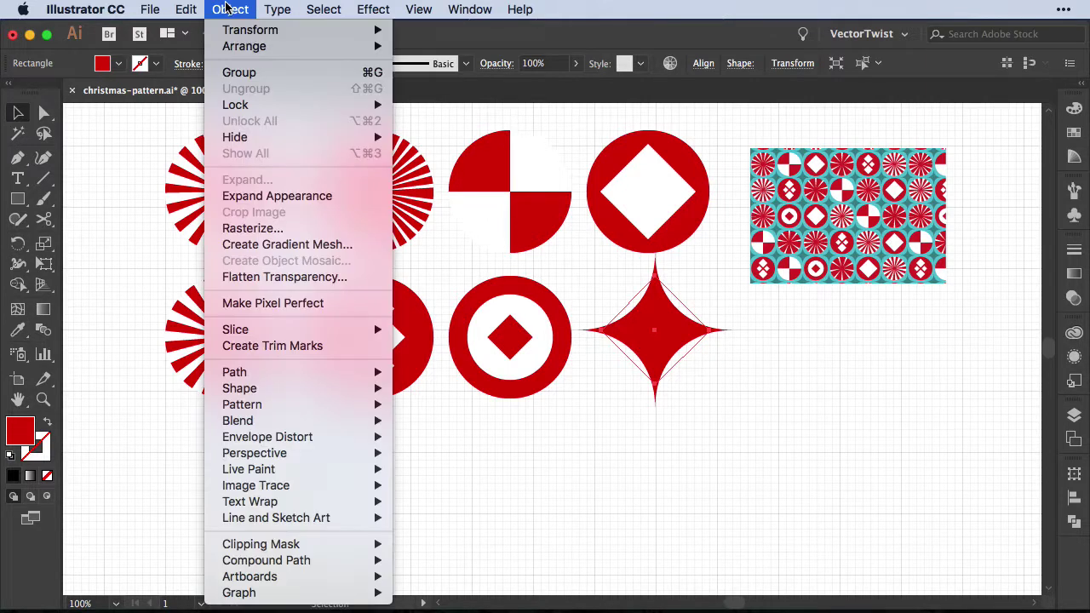
left_click(277, 196)
left_click_drag(672, 329, 688, 343)
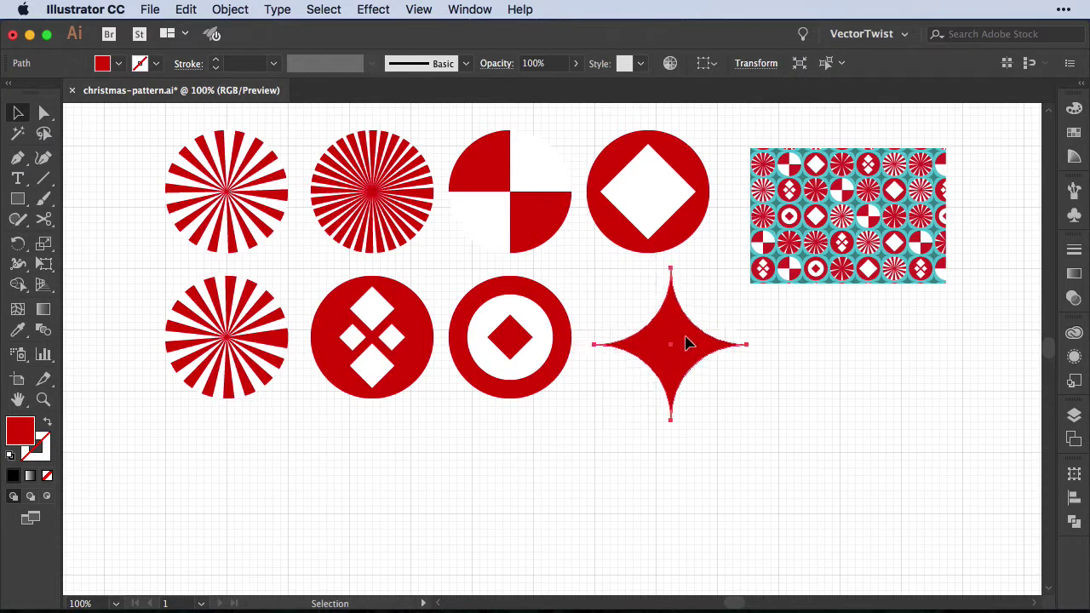
Step: Set the star's width and height to 90 pt and move it beside the concentric-diamond circle
left_click(757, 64)
double_click(707, 91)
type("90")
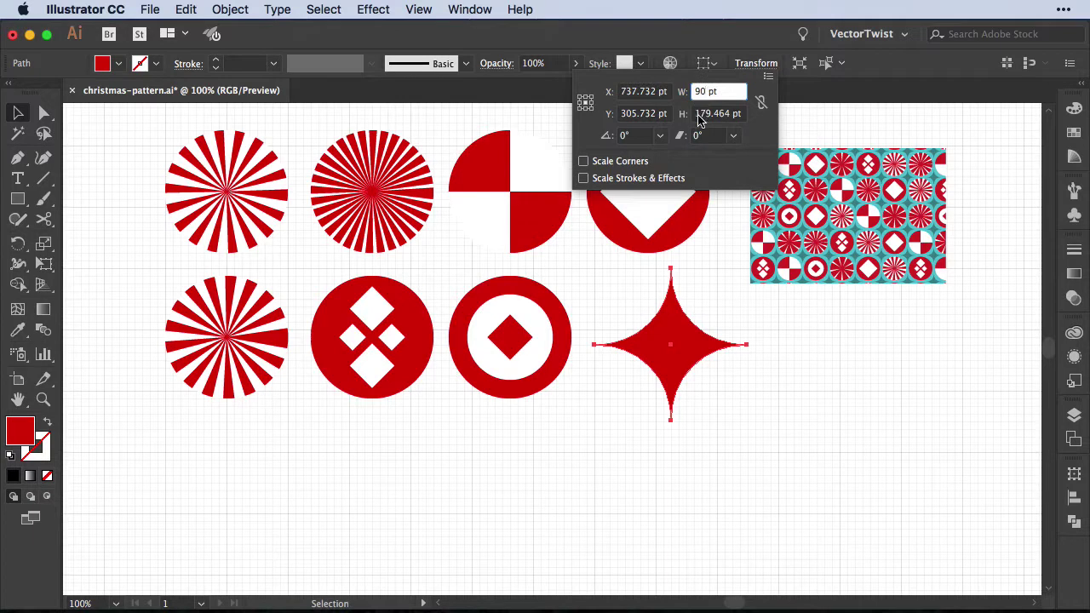
double_click(698, 118)
type("90")
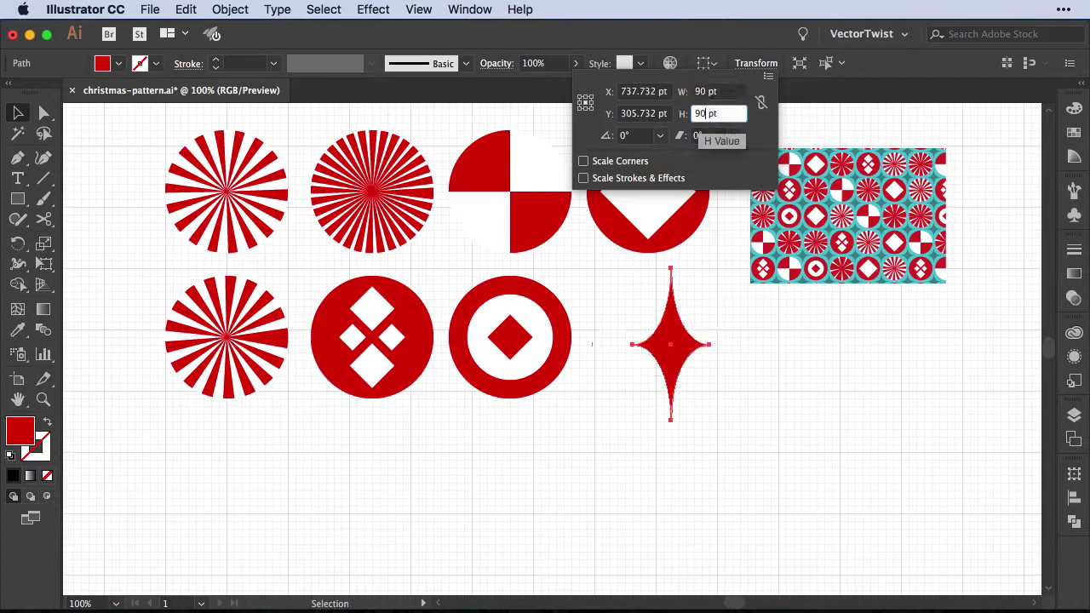
key("Return")
left_click_drag(680, 340, 651, 337)
left_click(741, 337)
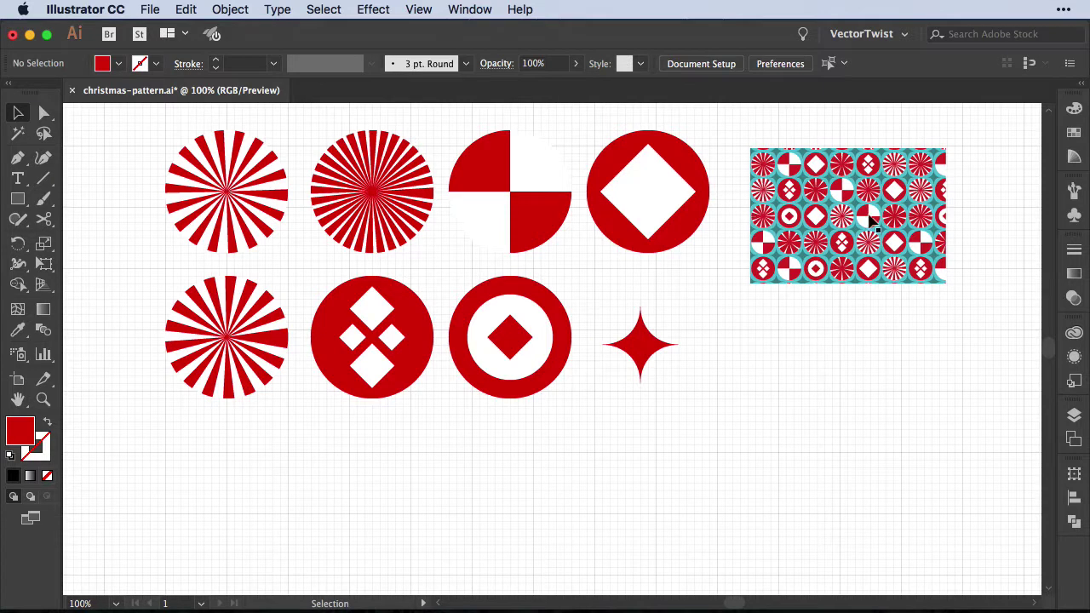
Step: Recolour the four-pointed star with the dark teal sampled from the reference pattern
left_click(641, 348)
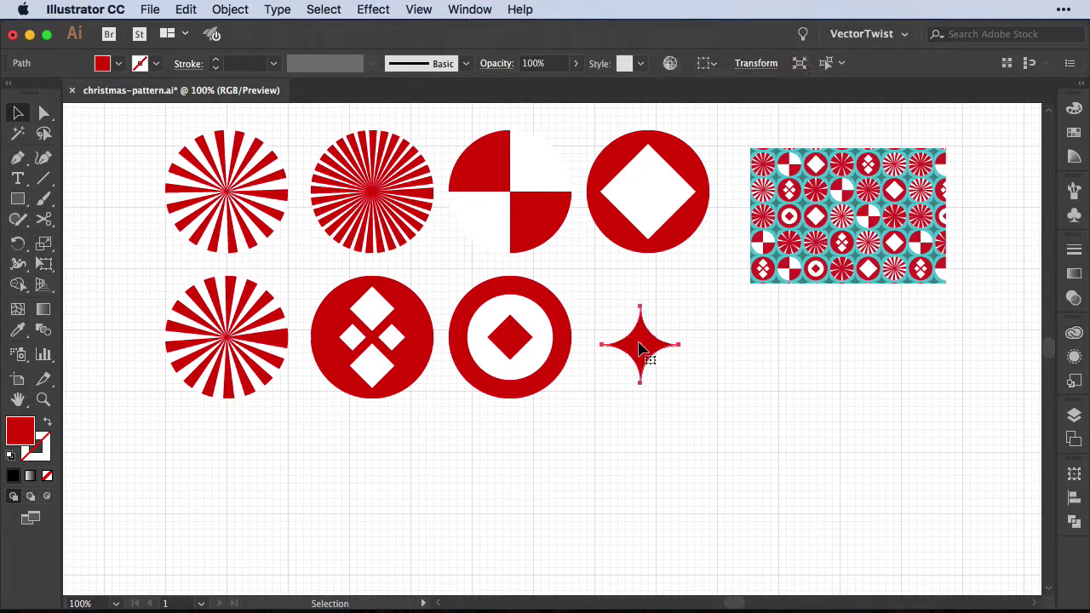
key("i")
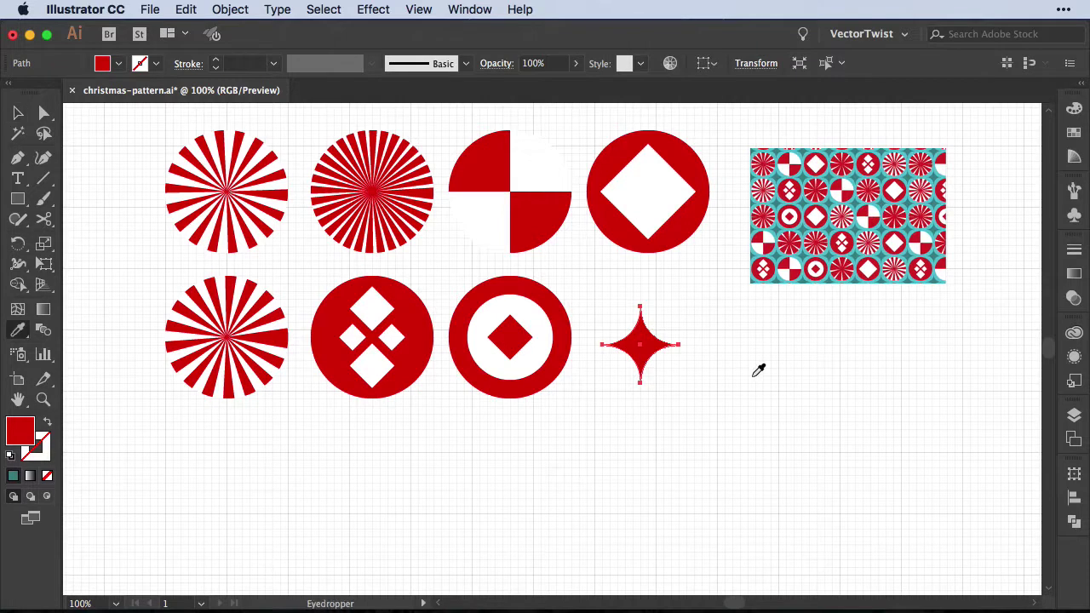
left_click(779, 197)
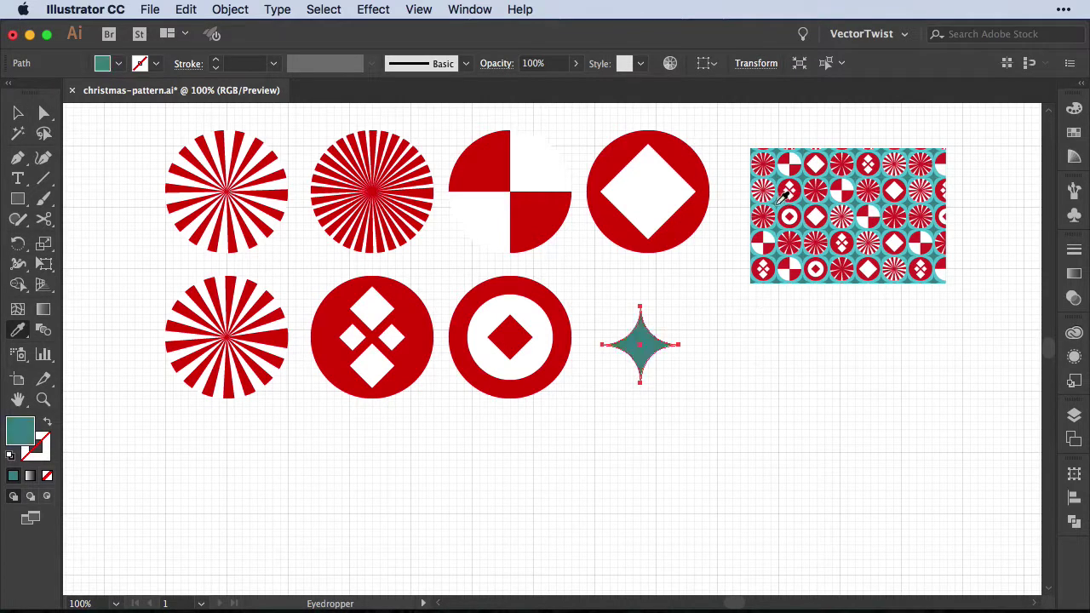
key("v")
left_click(758, 414)
Step: Move the reference pattern aside, shift the upper circles down and closer together, and bring the four-diamond circle nearer its neighbour
mouse_move(763, 392)
left_mouse_down()
mouse_move(803, 396)
mouse_move(803, 411)
mouse_move(767, 400)
left_mouse_up()
left_click_drag(946, 220, 945, 220)
left_click_drag(233, 207, 239, 219)
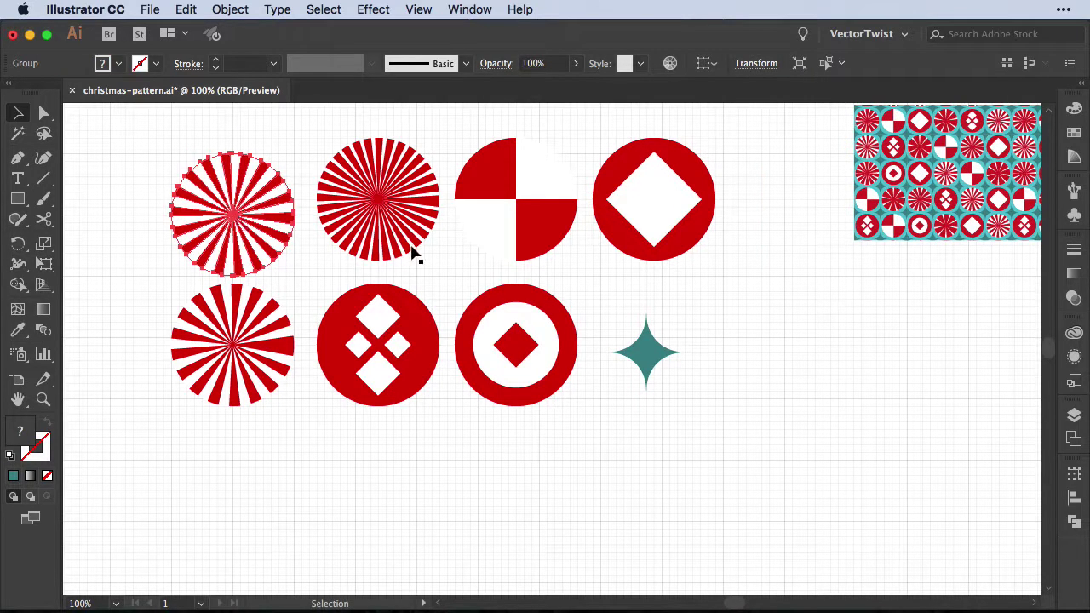
left_click_drag(380, 197, 365, 217)
mouse_move(653, 198)
left_mouse_down()
mouse_move(656, 209)
mouse_move(638, 212)
left_mouse_up()
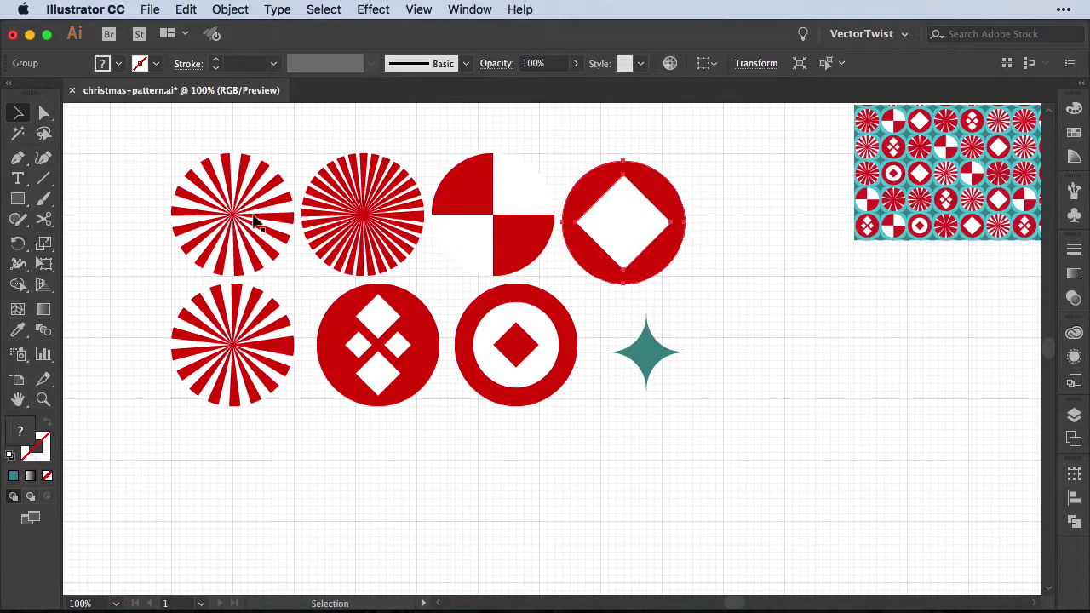
left_click_drag(368, 358, 352, 357)
left_click(744, 427)
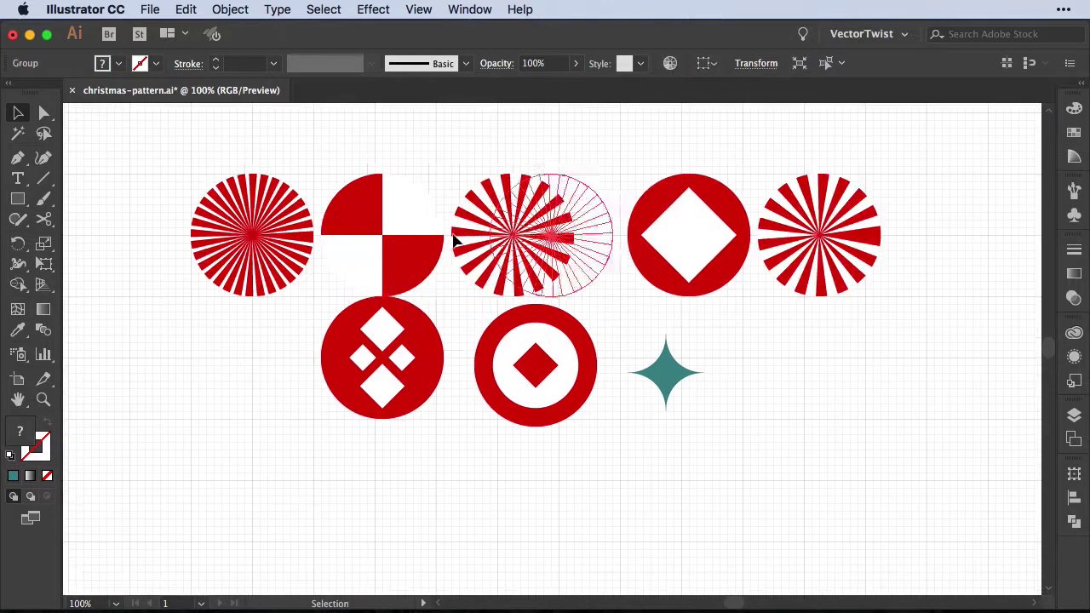
Step: Space six circles evenly in one row: dense rays, quartered, rays, large diamond, rays and four diamonds
mouse_move(503, 224)
left_mouse_down()
mouse_move(538, 223)
mouse_move(515, 223)
left_mouse_up()
left_click_drag(680, 227, 658, 227)
left_click_drag(818, 223, 802, 224)
left_click_drag(1022, 217, 962, 260)
Step: Place seven evenly spaced copies of the teal star along the upper corners of the circle row
left_click_drag(668, 383, 192, 186)
left_click_drag(185, 178, 327, 179)
left_click_drag(322, 176, 460, 170)
key("super+d")
key("super+d")
key("super+d")
key("super+d")
left_click(214, 304)
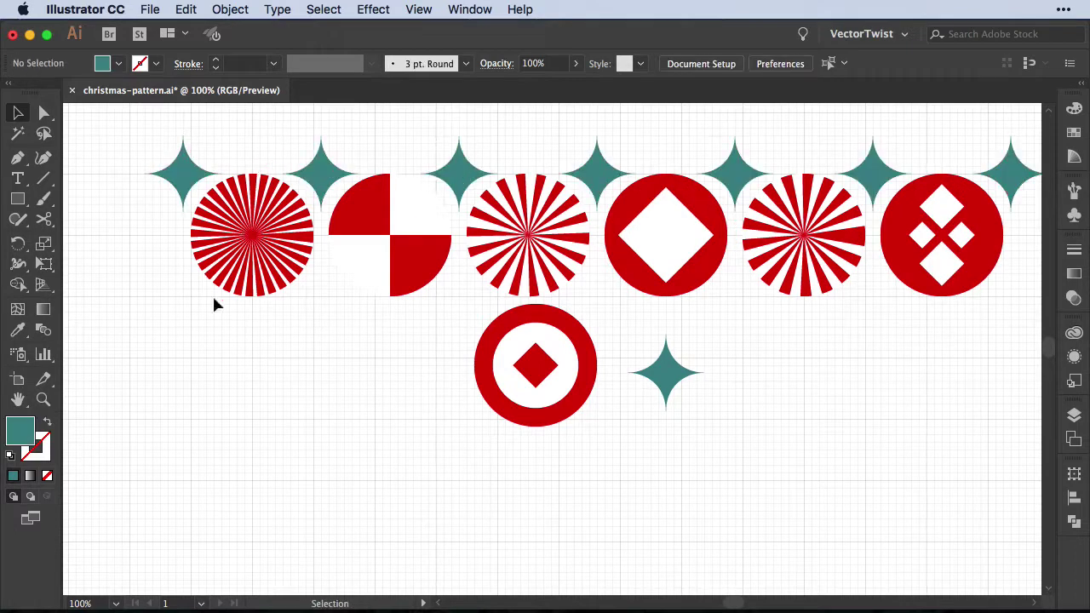
Step: Place the concentric-diamond circle under the four-diamond circle and copy the seven-star row below the first circle row
left_click_drag(581, 385, 966, 382)
left_click_drag(666, 372, 89, 140)
left_click_drag(110, 122, 1034, 182)
left_click_drag(824, 277, 772, 285)
left_click_drag(682, 171, 688, 306)
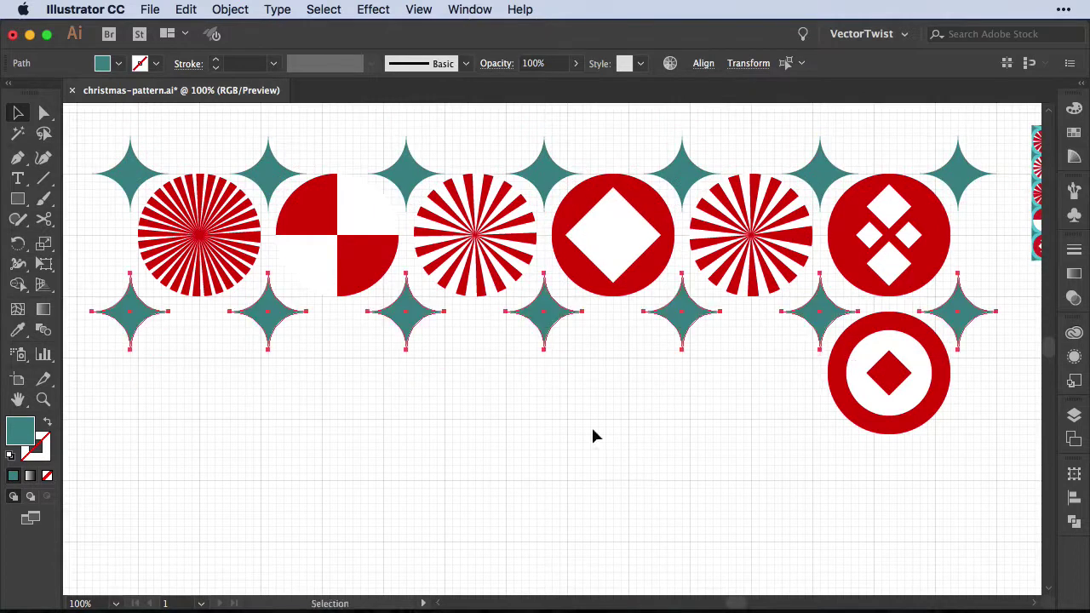
left_click(594, 435)
Step: Complete the second row, from right to left, with copies of the dense-ray, ray, quartered, ray and large-diamond circles
scroll(620, 446, "down", 1)
left_click_drag(728, 241, 728, 386)
left_click_drag(508, 208, 649, 353)
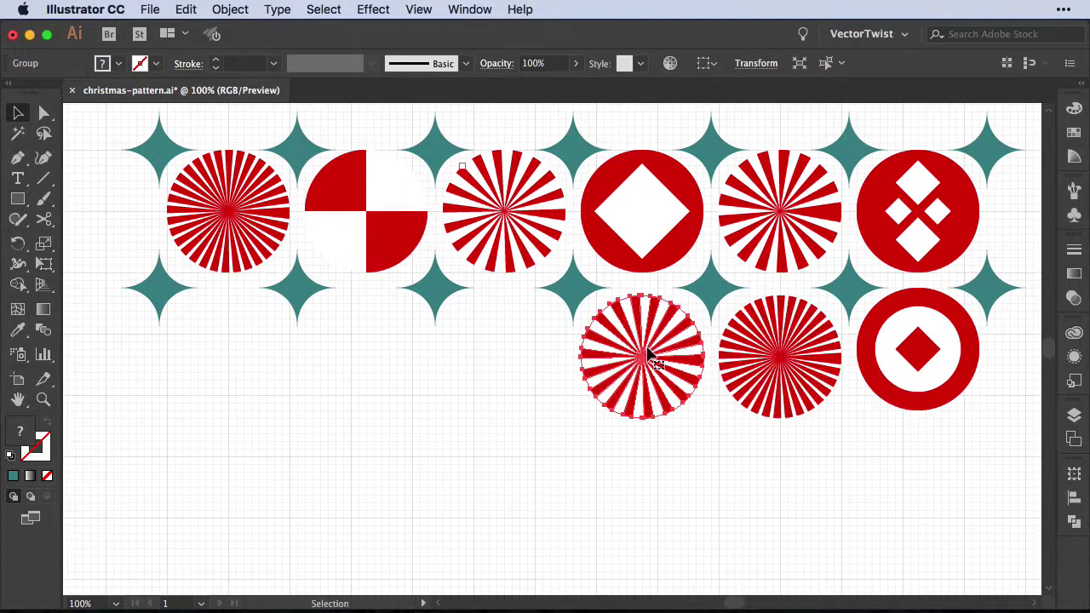
left_click_drag(352, 225, 477, 368)
left_click_drag(514, 216, 378, 363)
left_click_drag(647, 221, 233, 366)
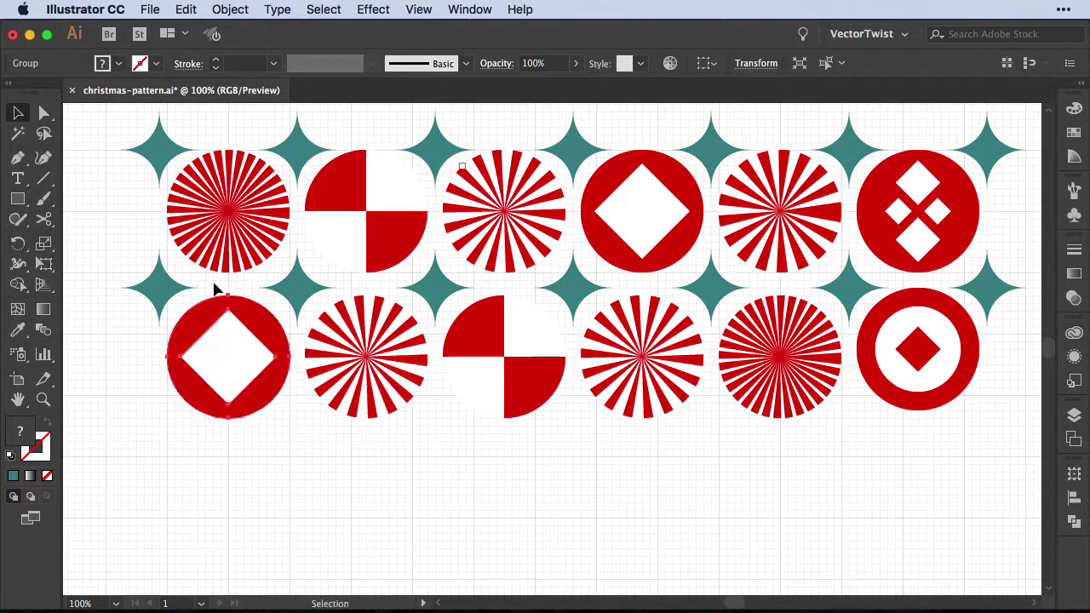
left_click(187, 287)
Step: Select only the seven stars of the uppermost row and copy them below the second circle row
left_click_drag(169, 130, 1026, 151)
left_click(780, 210, "shift")
left_click(504, 210, "shift")
left_click(397, 213, "shift")
left_click(228, 211, "shift")
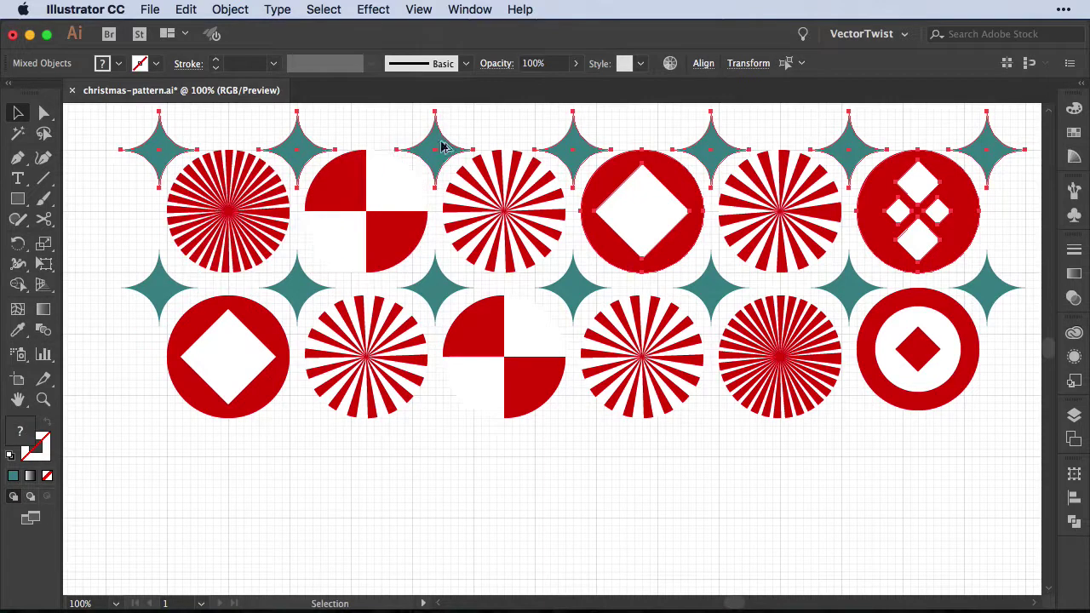
left_click(643, 210, "shift")
left_click(918, 210, "shift")
left_click_drag(835, 144, 834, 435)
key("super+minus")
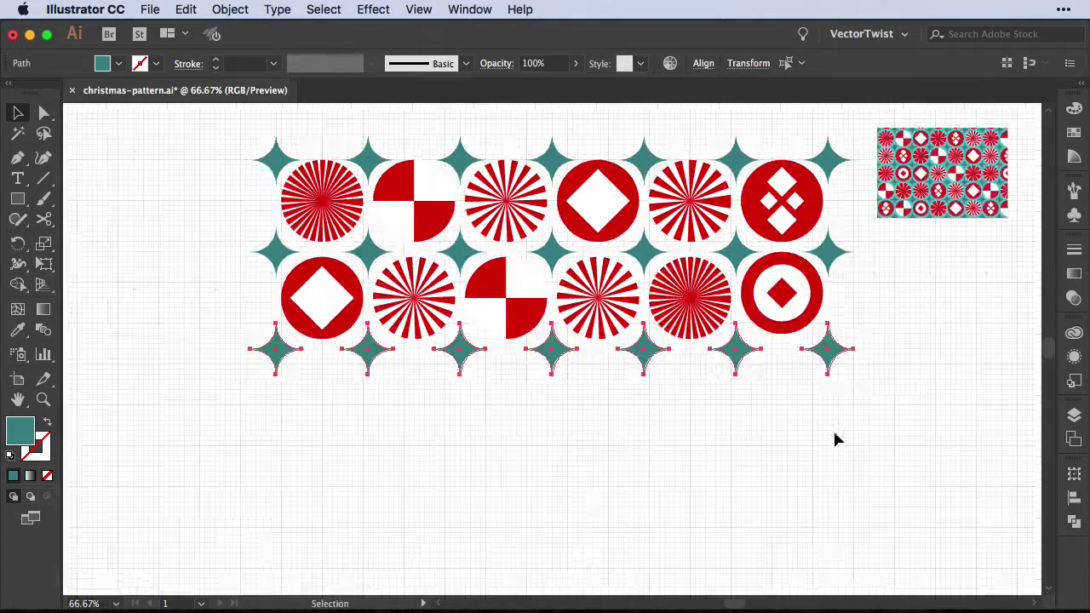
left_click(825, 403)
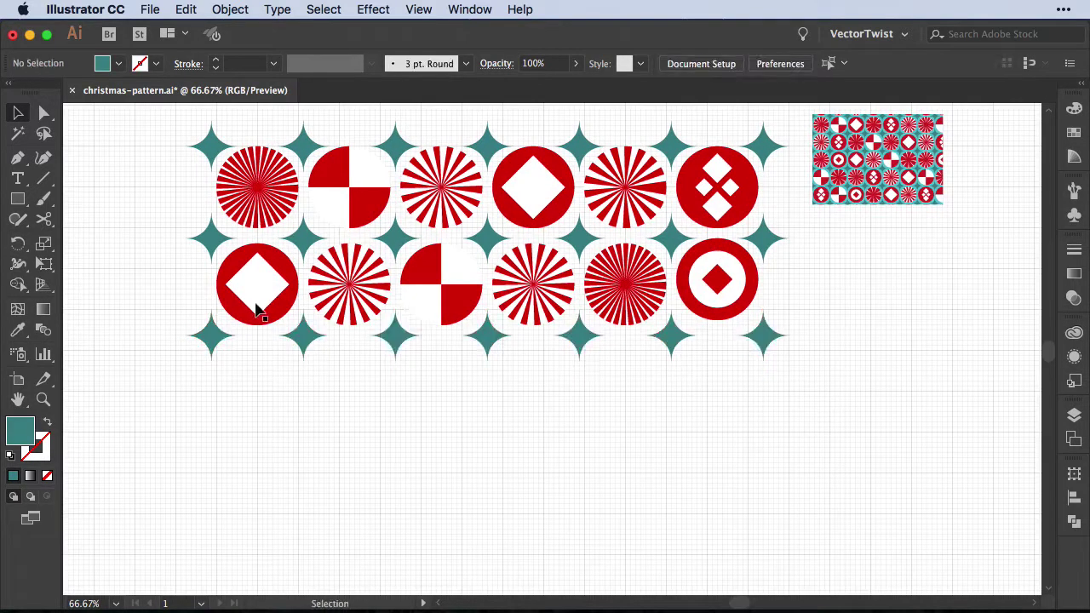
Step: Copy the dense-ray circle to start the third row, and nudge the seven uppermost teal stars slightly upward
left_click_drag(271, 207, 271, 400)
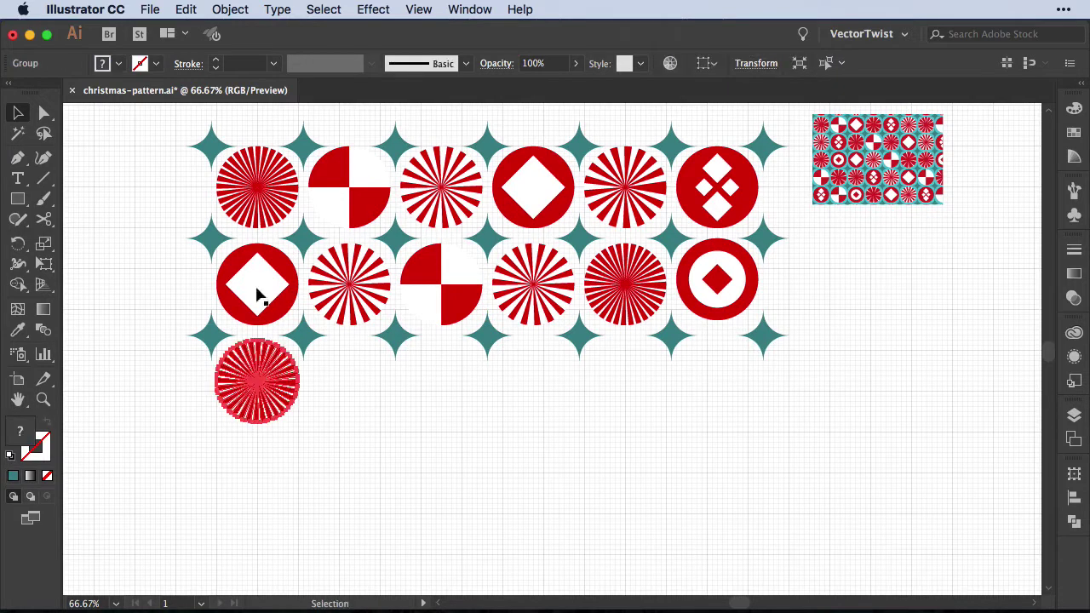
left_click(212, 143)
left_click(303, 143, "shift")
left_click(395, 143, "shift")
left_click(487, 143, "shift")
left_click(579, 143, "shift")
left_click(671, 144, "shift")
left_click(763, 143, "shift")
left_click(788, 208)
Step: Complete the third row with four-diamond, ray, concentric-diamond, quartered and dense-ray circles, and end the fourth row with a quartered circle
left_click_drag(717, 187, 349, 380)
left_click_drag(257, 380, 441, 384)
left_click_drag(702, 272, 518, 374)
left_click_drag(266, 191, 627, 382)
key("super+z")
left_click_drag(349, 187, 626, 380)
left_click_drag(289, 191, 731, 482)
left_click(737, 381)
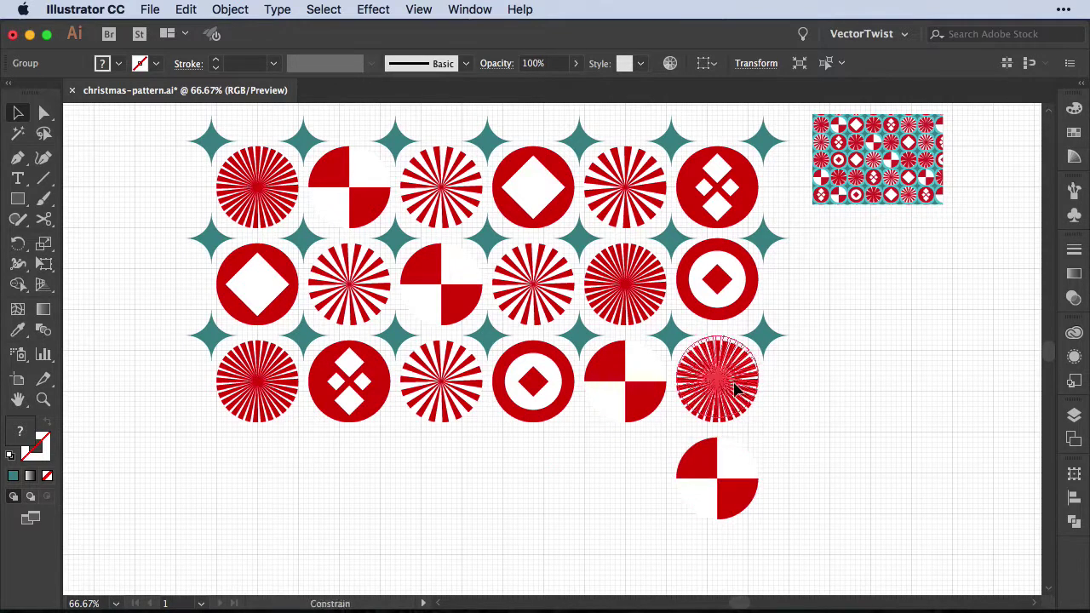
left_click(792, 398)
Step: Fill the rest of the fourth row with copies of the four-diamond, ray, concentric-diamond, dense-ray and quartered circles
left_click_drag(350, 367, 627, 464)
left_click_drag(452, 388, 543, 486)
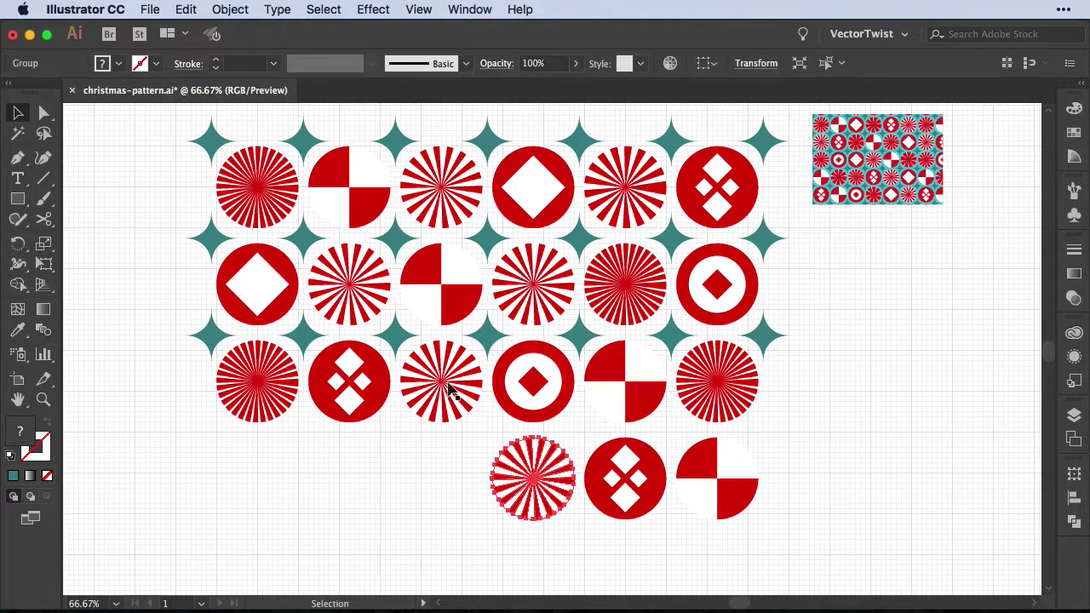
left_click_drag(722, 274, 260, 469)
left_click_drag(254, 383, 350, 478)
left_click_drag(425, 274, 426, 470)
left_click(802, 450)
Step: Copy a row of seven teal stars to below the third circle row
scroll(801, 451, "down", 2)
left_click_drag(170, 271, 842, 272)
left_click_drag(764, 271, 763, 370)
scroll(790, 372, "up", 4)
scroll(802, 355, "down", 4)
Step: Copy the second row of circles down as the fifth row and duplicate a teal star row below the fourth row
left_click_drag(177, 237, 717, 241)
left_click_drag(717, 244, 719, 530)
scroll(791, 461, "down", 1)
left_click_drag(147, 381, 795, 376)
left_click_drag(742, 390, 743, 488)
Step: Adjust the dense-ray and quartered circles in the fourth row so they line up with their neighbours
scroll(195, 312, "down", 7)
left_click(377, 389)
scroll(387, 382, "up", 1)
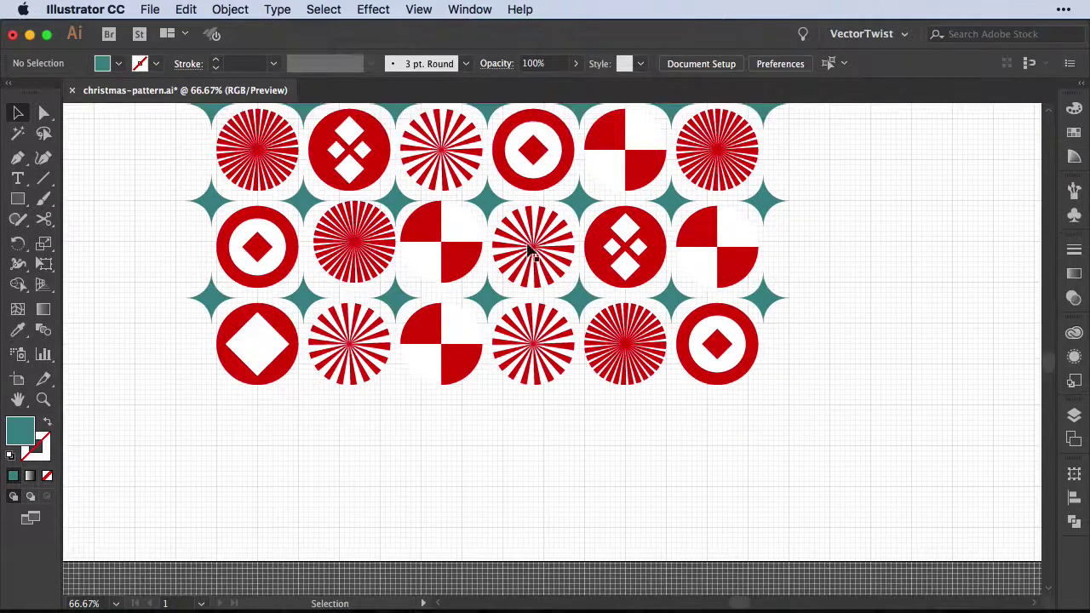
scroll(530, 247, "up", 3)
left_click(459, 298)
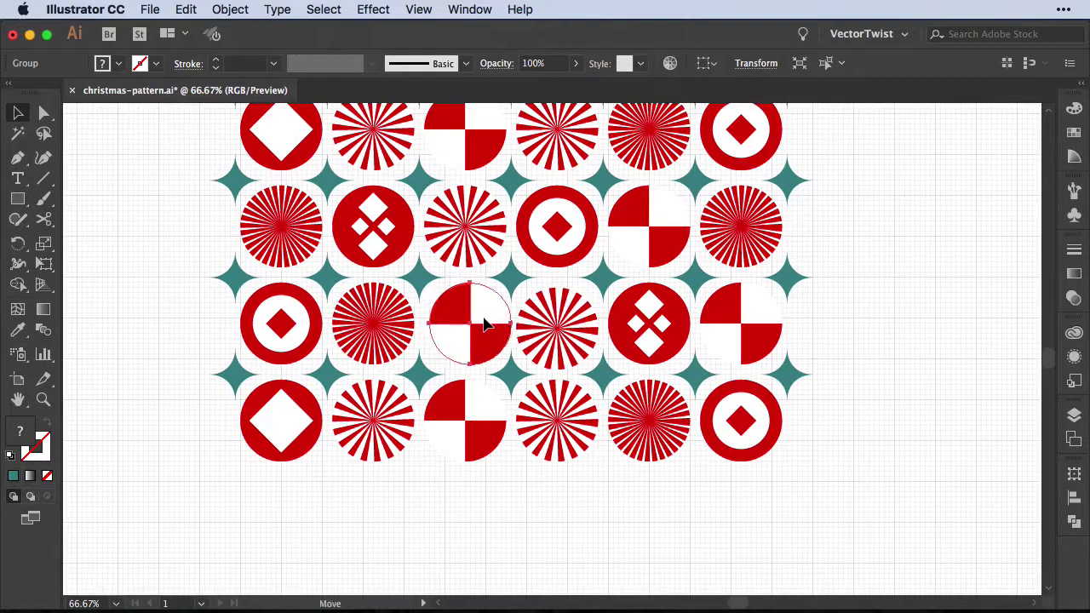
left_click(811, 356)
Step: Select the six circles of the third row and copy them down as a sixth row
scroll(487, 247, "up", 3)
left_click(281, 127, "shift")
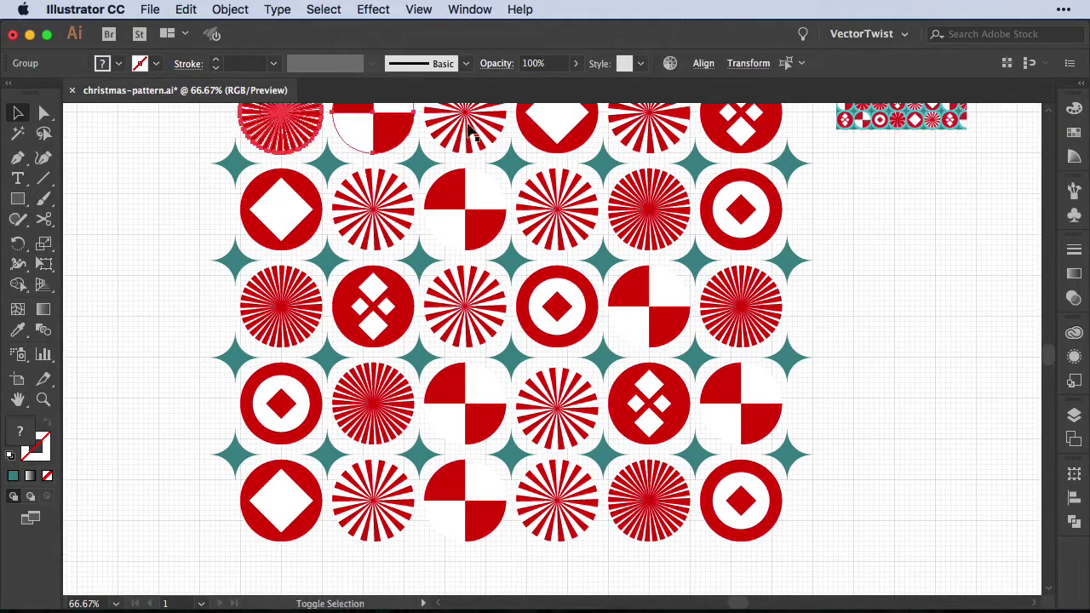
left_click(281, 306)
left_click(373, 304, "shift")
left_click(465, 307, "shift")
left_click(556, 307, "shift")
left_click(649, 307, "shift")
left_click(741, 307, "shift")
scroll(888, 431, "down", 5)
left_click_drag(738, 174, 736, 459)
Step: Add rows of teal stars below the fifth and sixth circle rows
left_click(153, 335)
left_click(810, 329)
left_click_drag(810, 329, 780, 509)
left_click(831, 470)
Step: Select the complete six-row arrangement of circles and stars and make it into a pattern
key("super+minus")
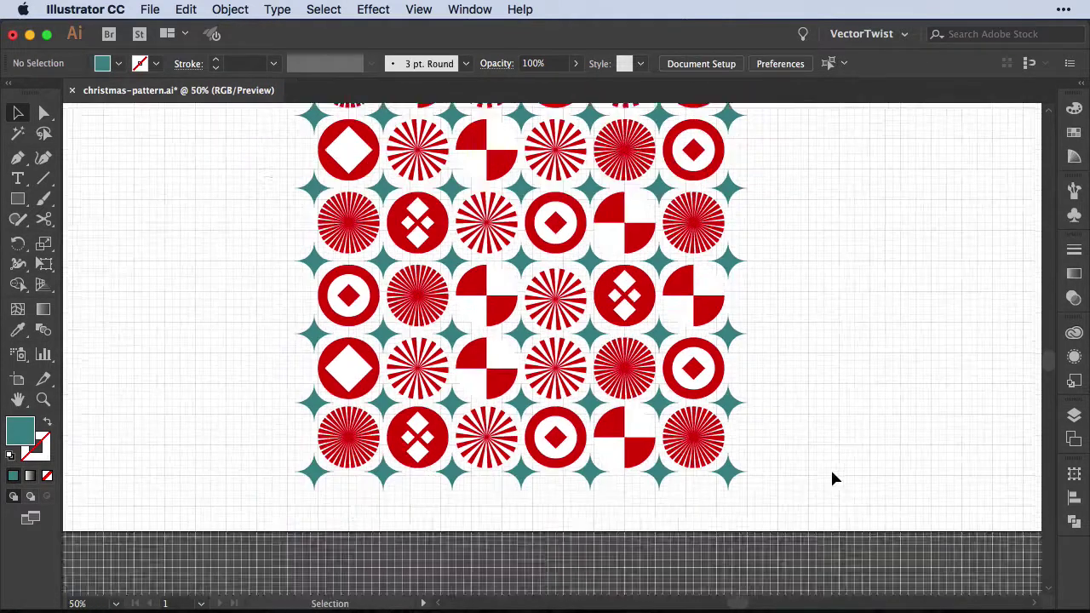
left_click_drag(197, 127, 665, 566)
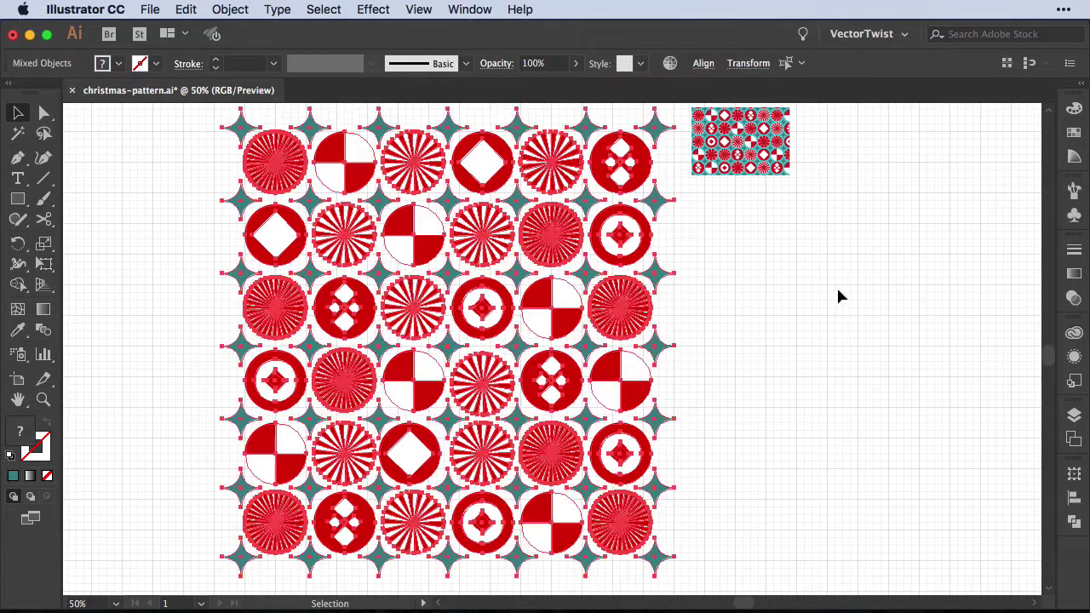
left_click(239, 12)
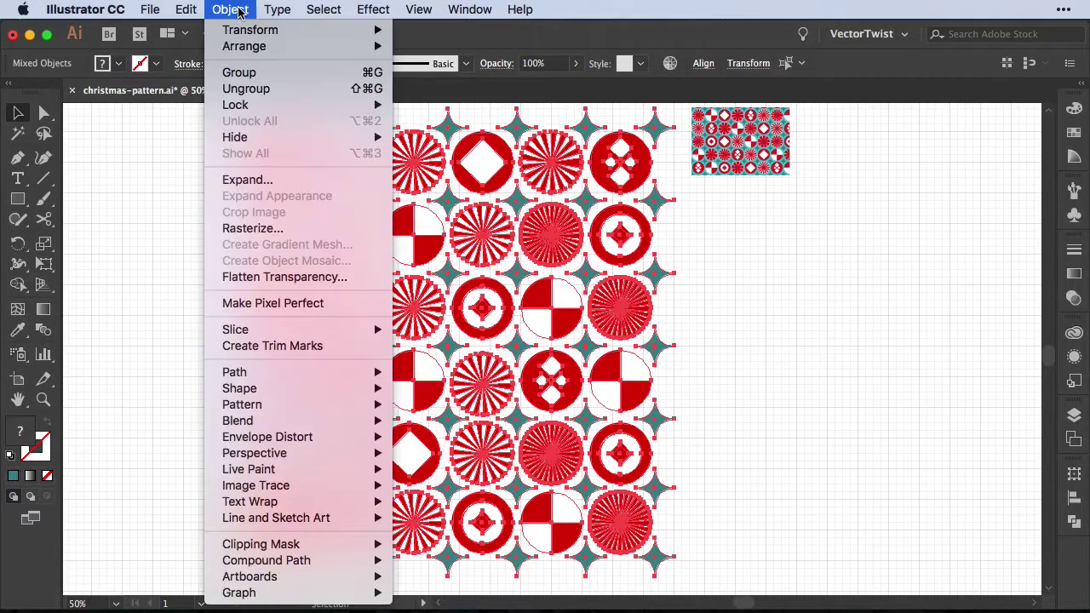
mouse_move(322, 409)
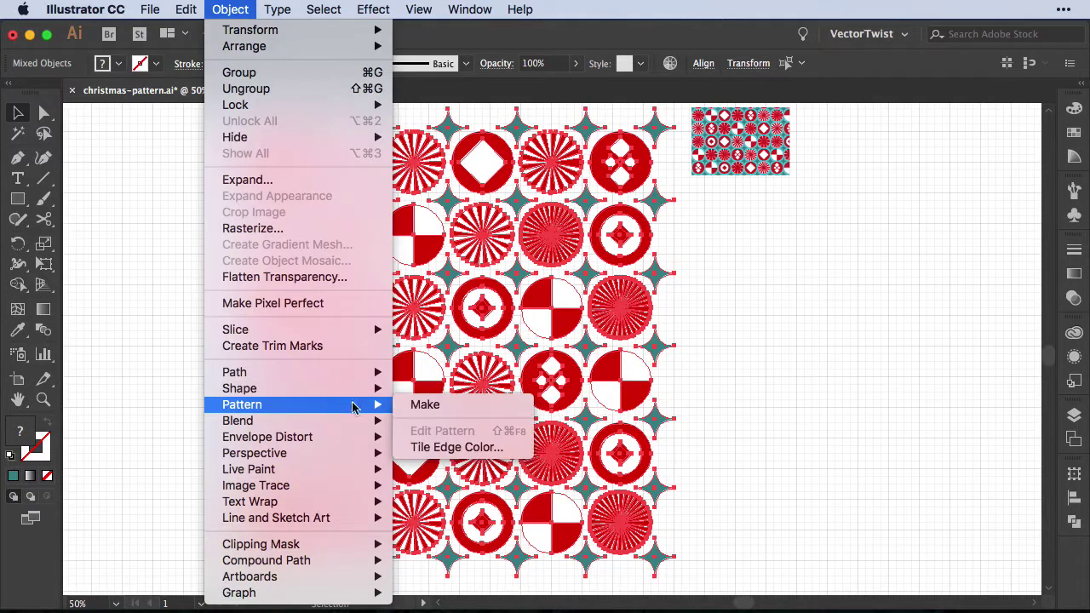
left_click(422, 404)
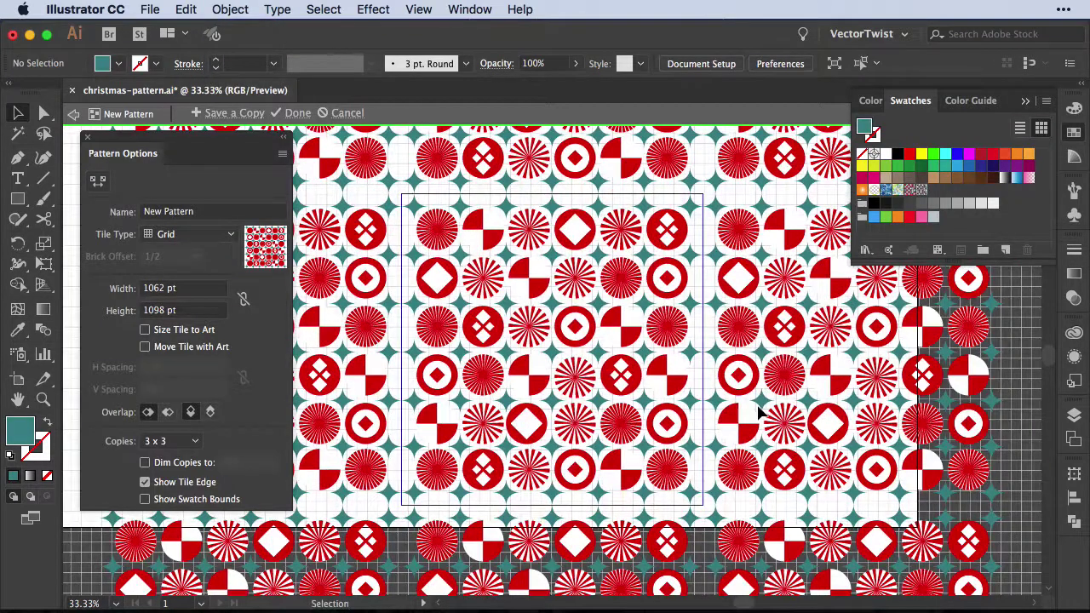
Step: Resize the pattern tile to 972 pt wide and 1008 pt high so the circle rows and columns repeat without gaps
scroll(673, 396, "down", 1)
scroll(673, 396, "right", 1)
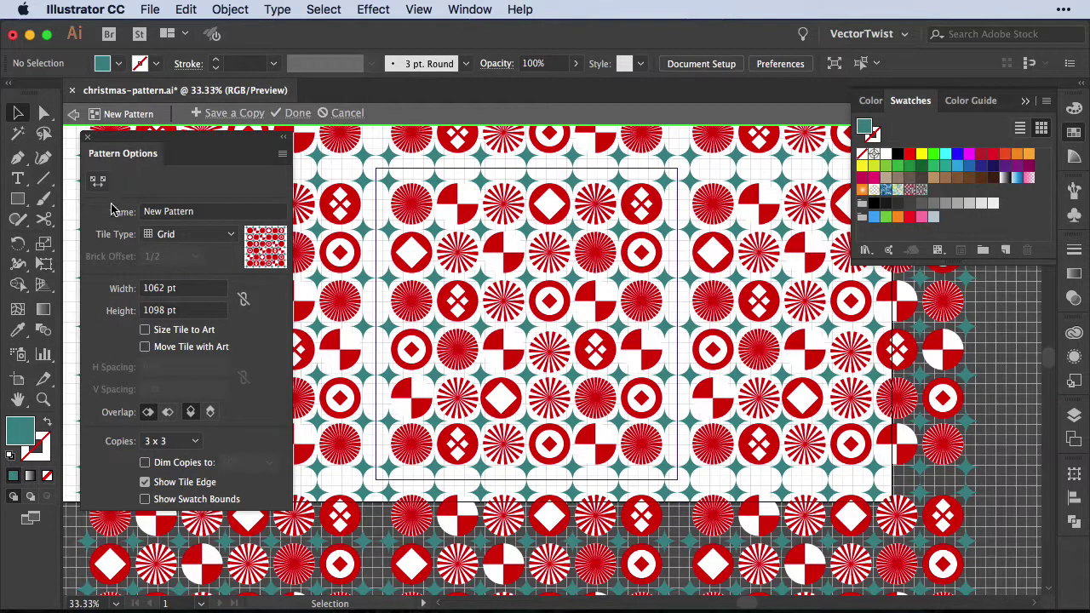
left_click(97, 183)
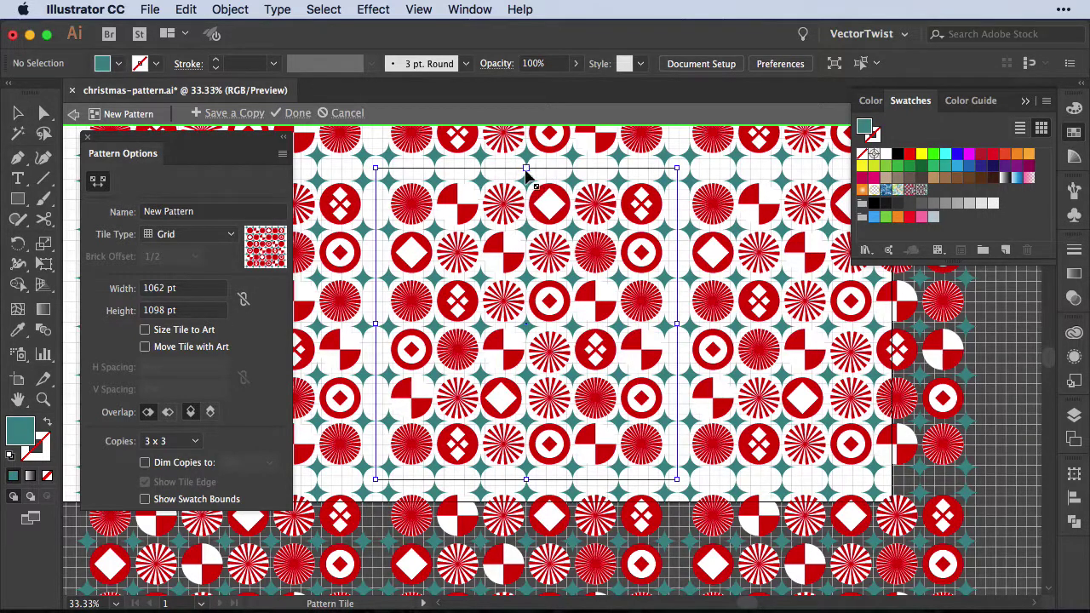
left_click_drag(526, 170, 524, 182)
left_click_drag(525, 480, 525, 468)
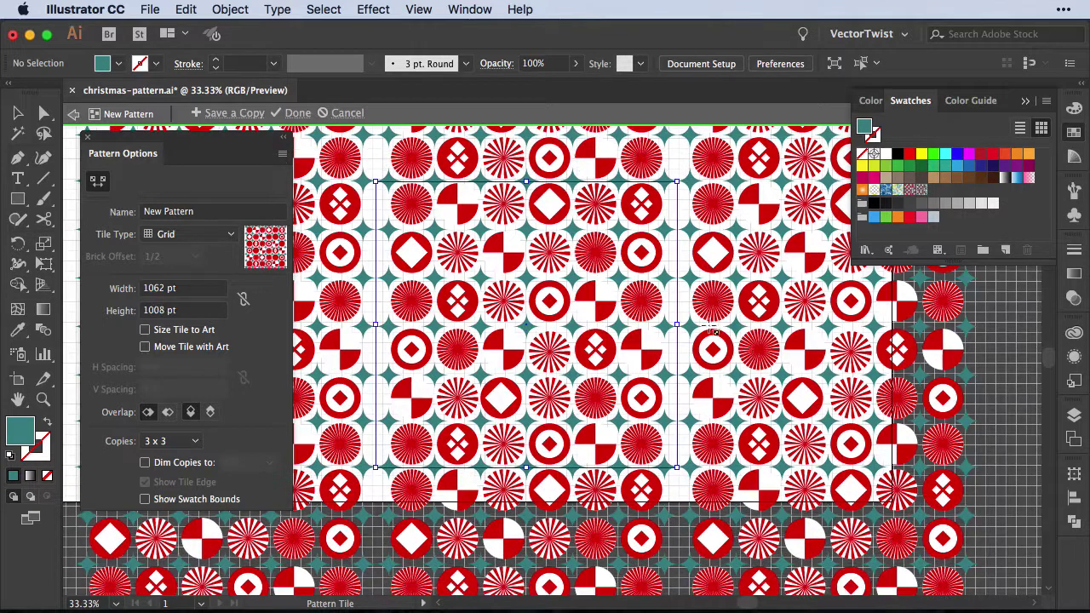
left_click_drag(679, 326, 664, 325)
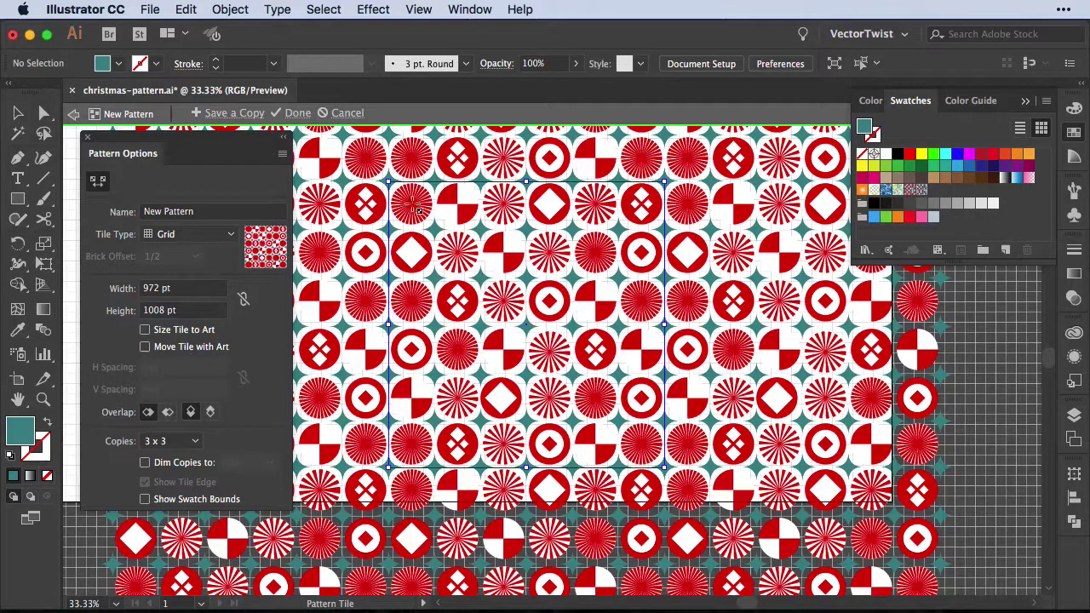
key("v")
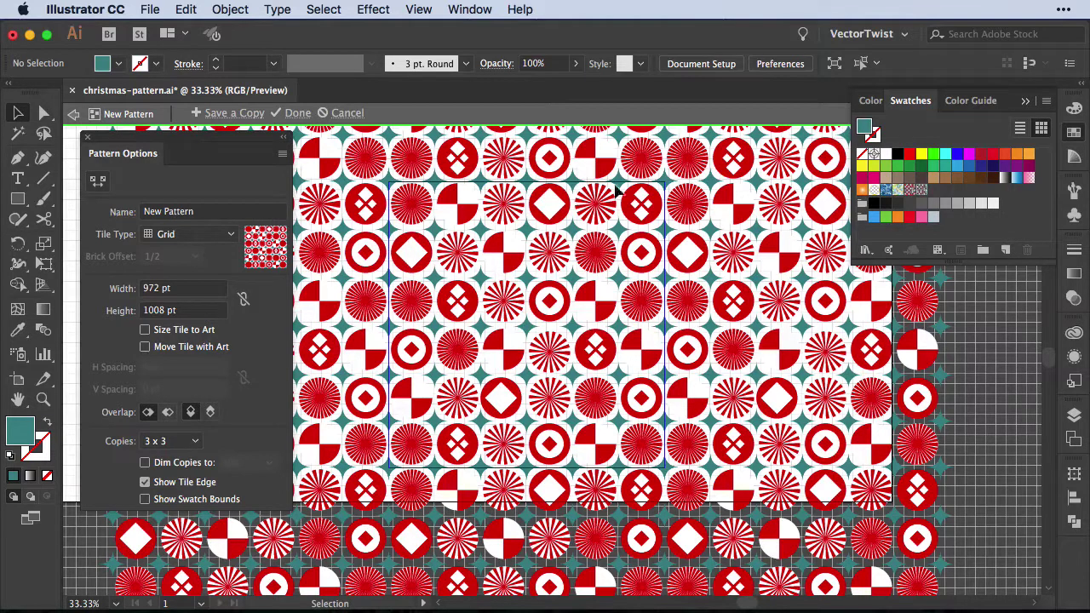
Step: In the tile, swap the first circles of the fifth and sixth rows and the third and last circles of the third row
left_click(421, 447)
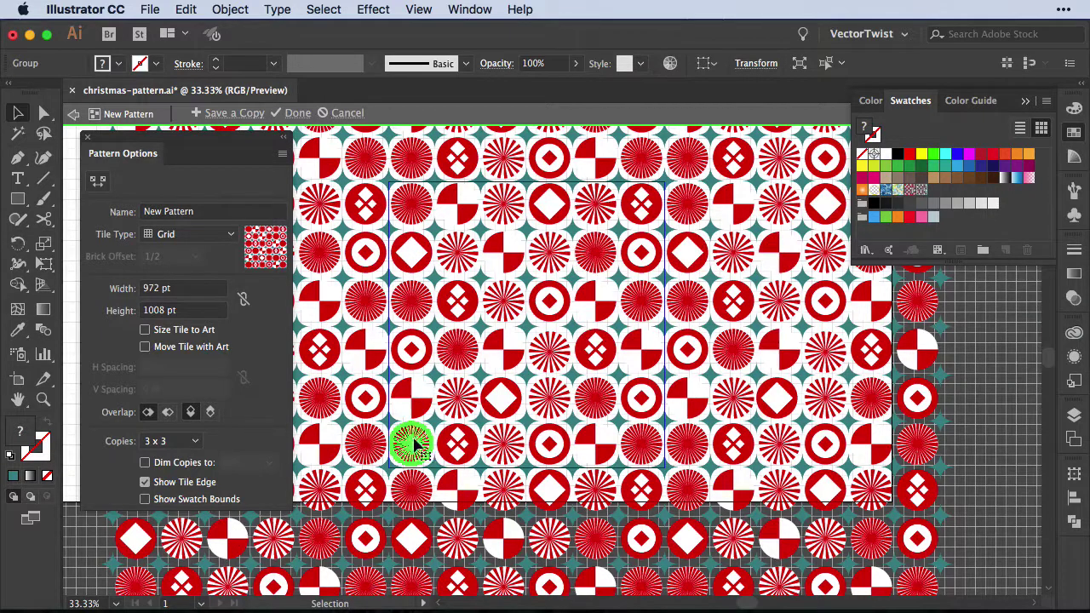
left_click_drag(415, 444, 413, 392)
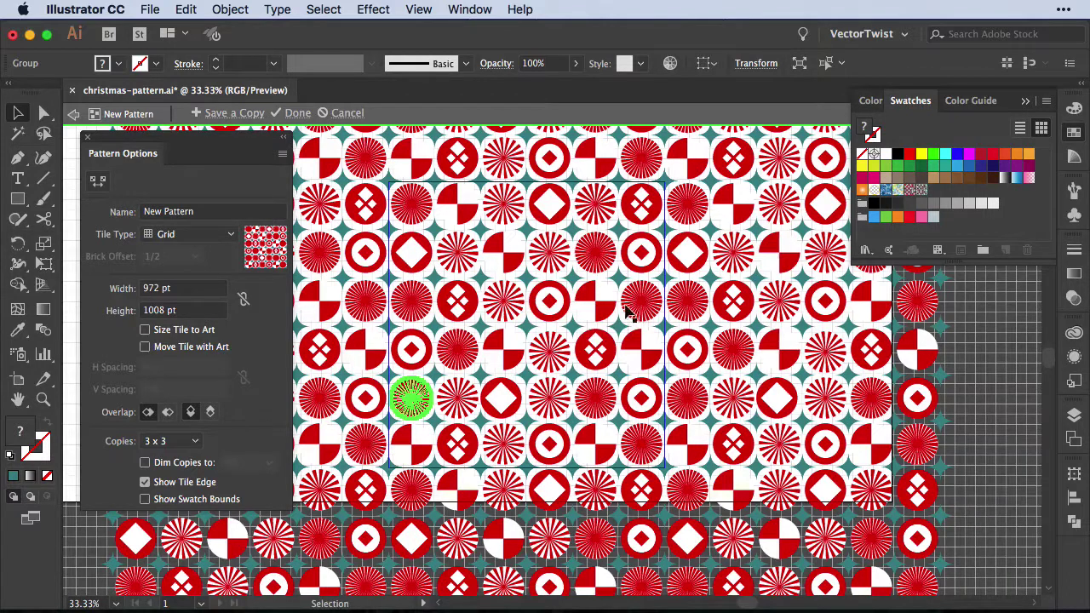
left_click_drag(643, 298, 507, 302)
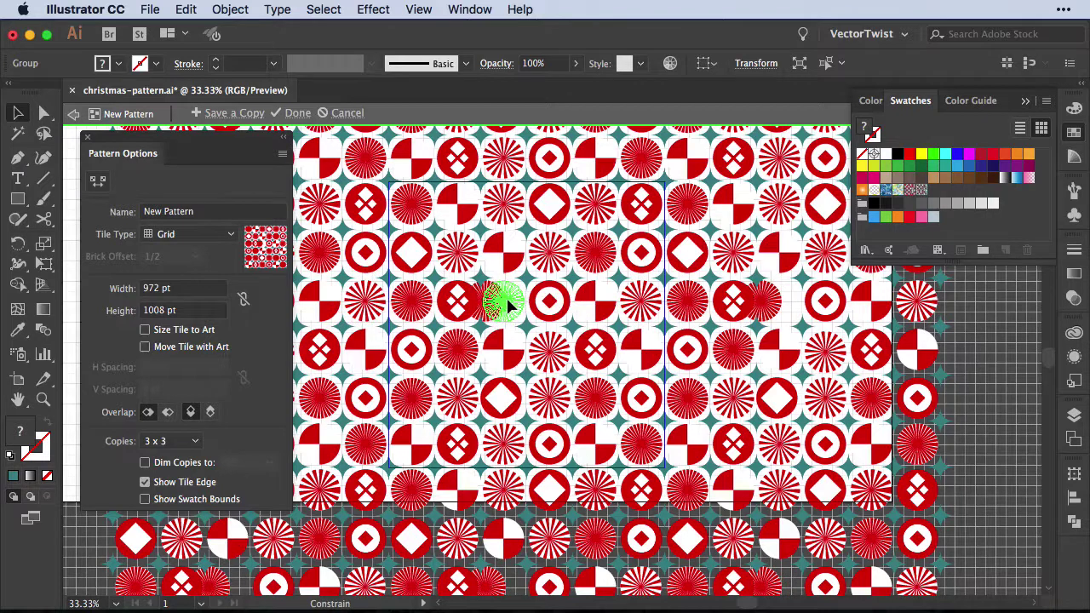
left_click_drag(507, 302, 505, 295)
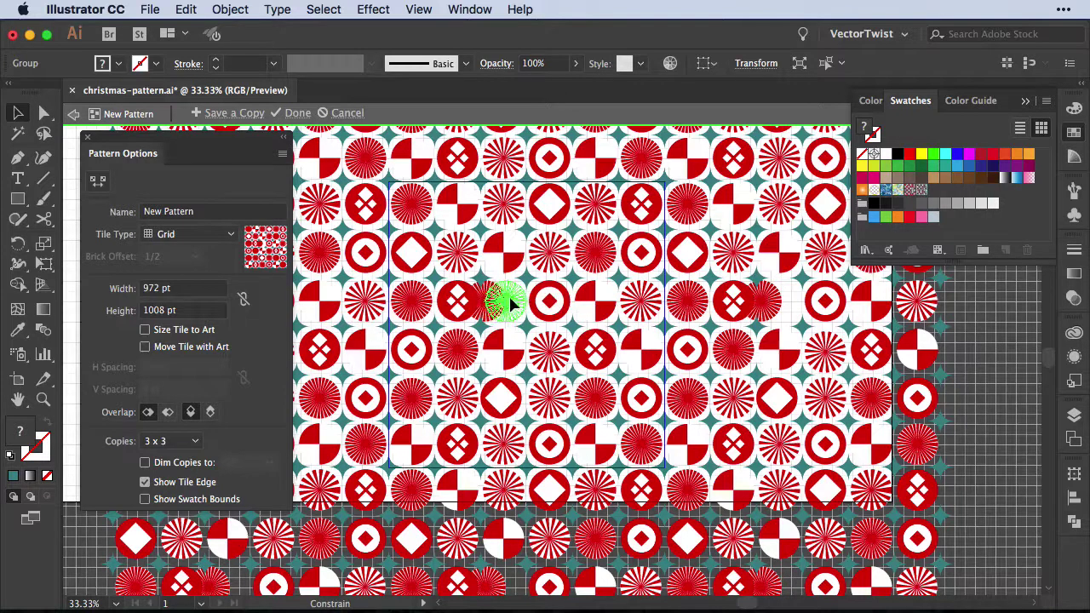
left_click(525, 275)
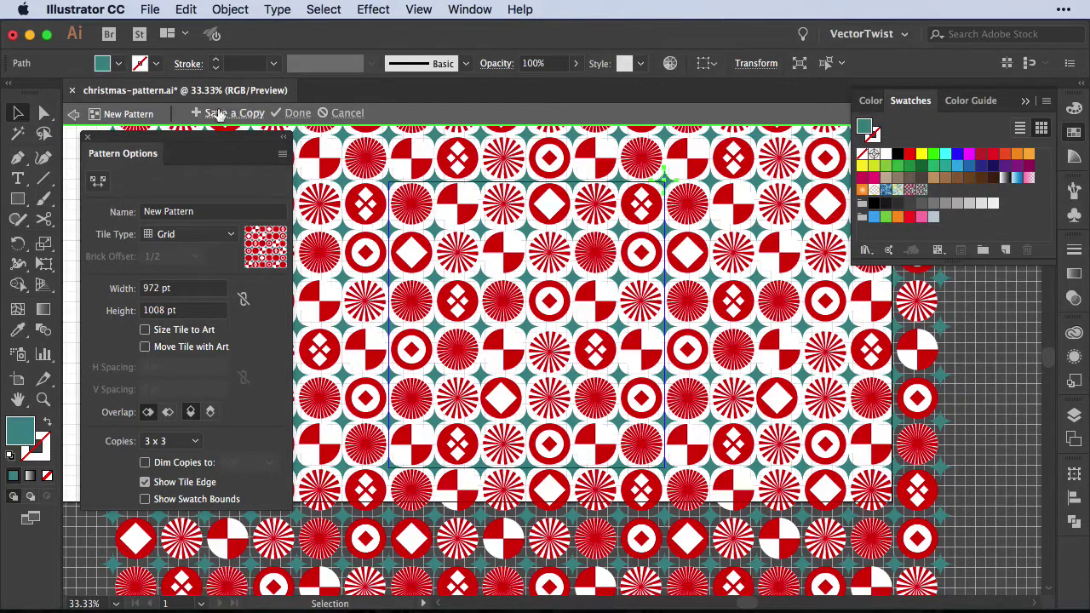
Step: Finish editing the pattern, reopen its swatch, rename it "Christmas Pattern" and close the pattern editing
left_click(297, 113)
left_click_drag(262, 142, 603, 468)
left_click(646, 414)
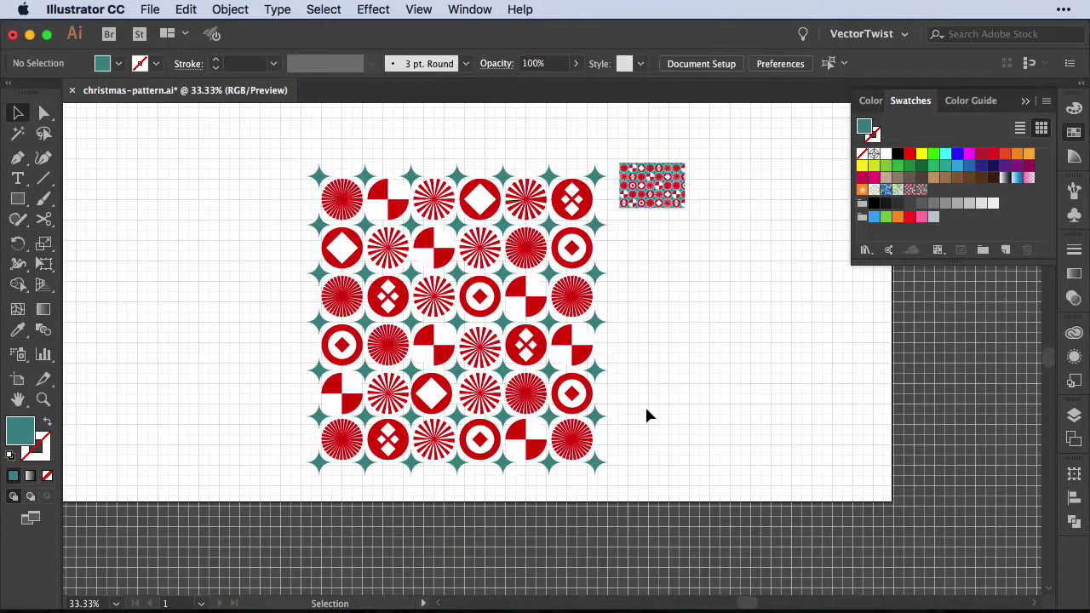
double_click(921, 195)
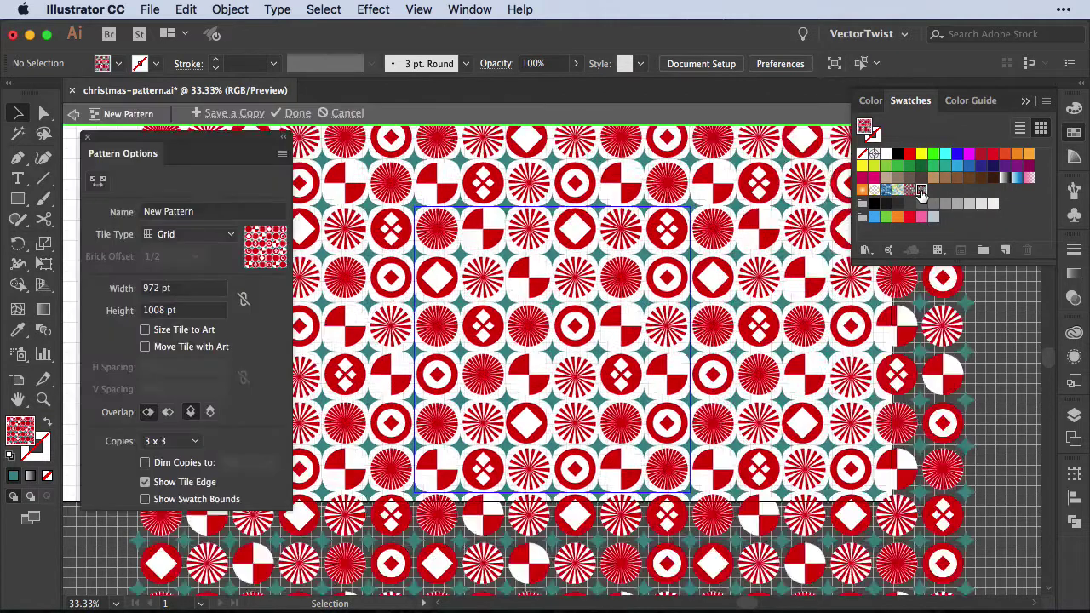
left_click(147, 214)
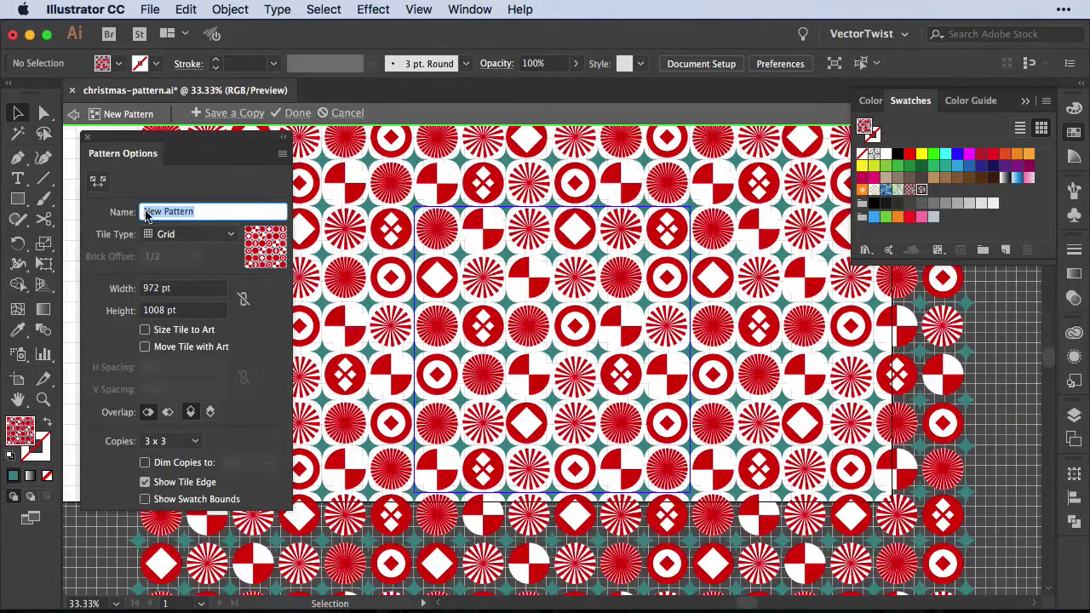
type("Christmas Pattern")
left_click(296, 114)
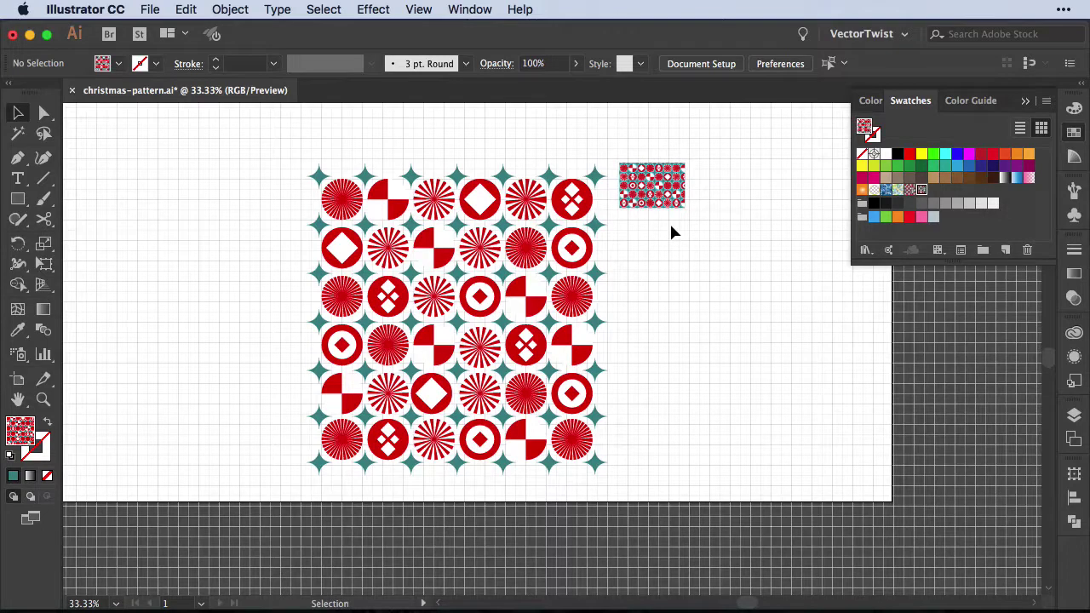
Step: Draw a large rectangle filled with the Christmas pattern beside the circle artwork, below the small sample
key("m")
left_click_drag(652, 246, 841, 452)
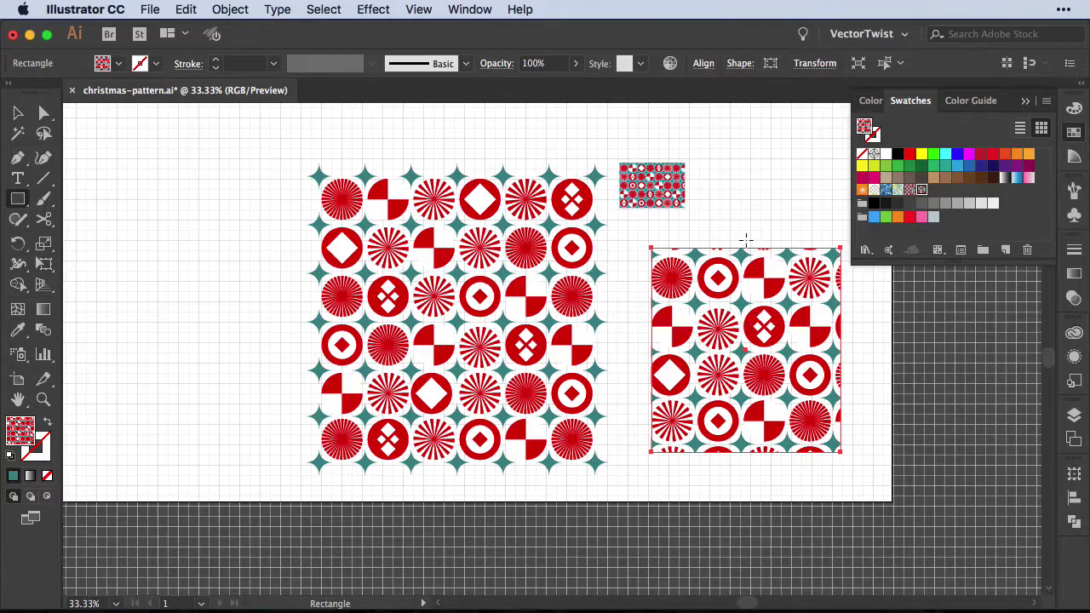
Step: Scale only the pattern inside the new rectangle uniformly to 54%, leaving object transformation off, and deselect it
double_click(44, 246)
left_click_drag(532, 128, 251, 152)
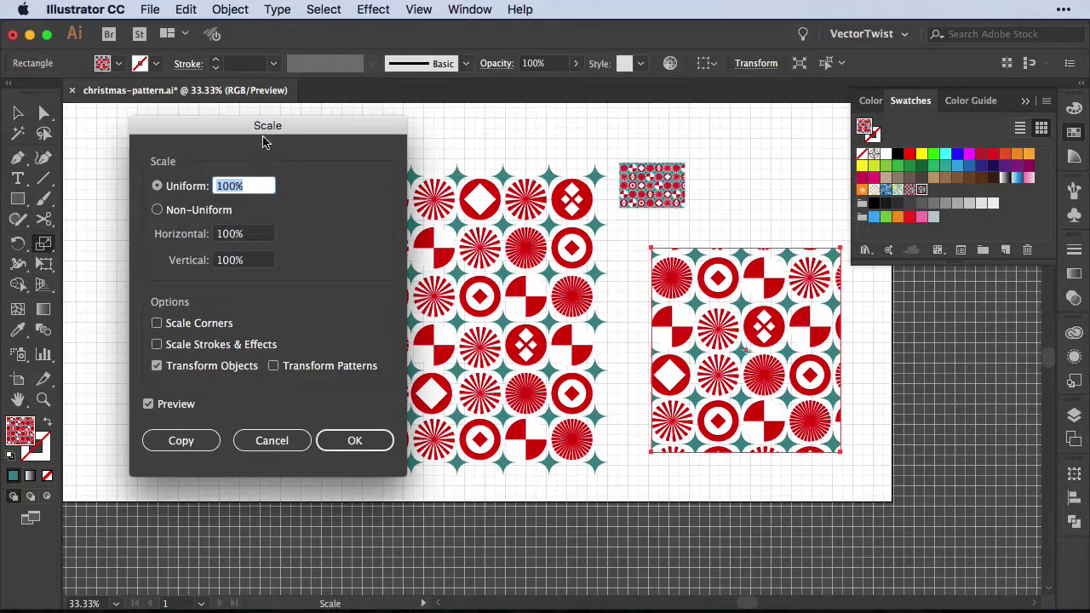
left_click(157, 365)
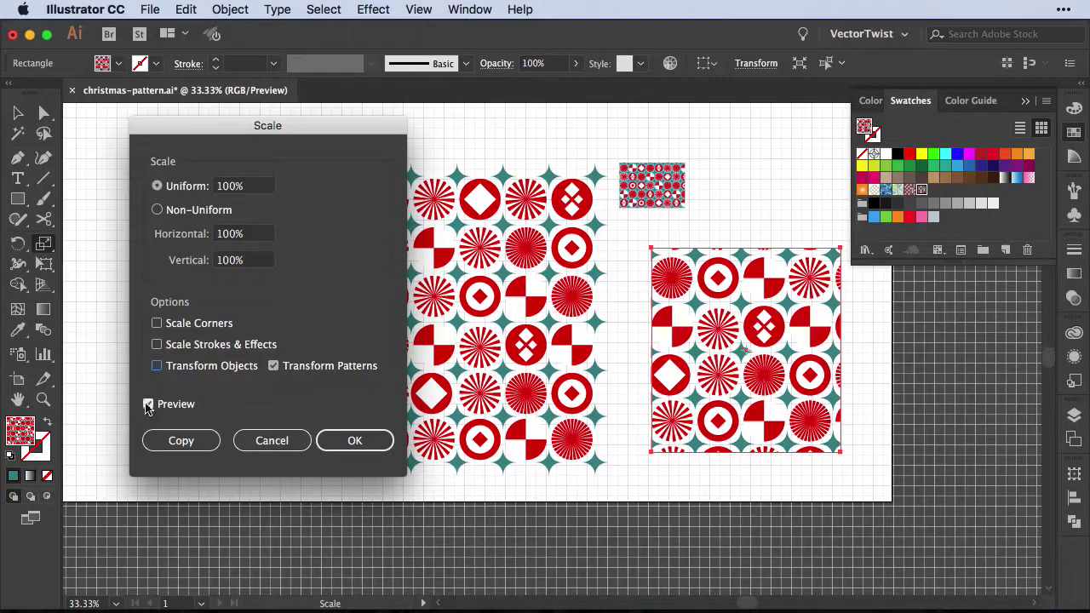
left_click(258, 186)
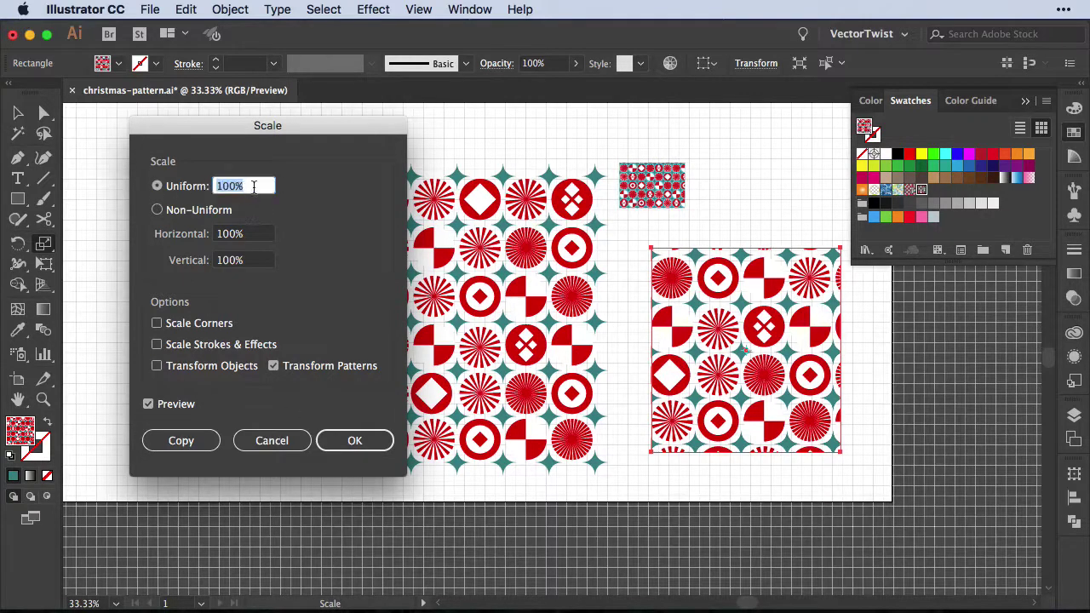
key("Down")
key("Down")
key("Down")
key("Down")
key("Down")
key("Down")
key("Down")
key("Down")
key("Down")
key("Down")
key("Down")
key("Down")
key("Down")
key("Down")
key("Down")
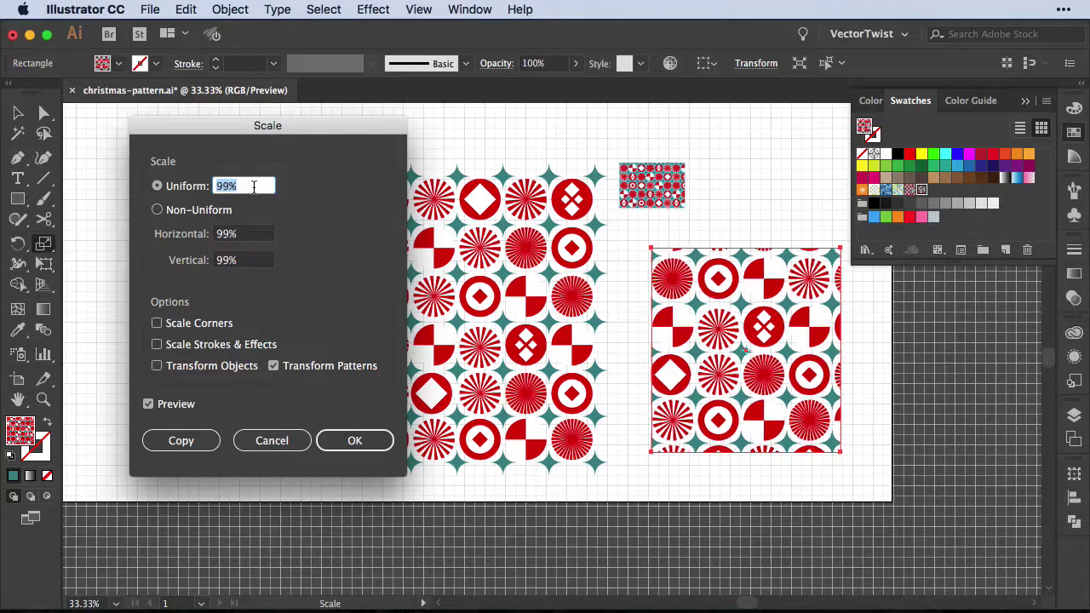
key("Down")
key("Down")
key("Down")
key("Down")
key("Down")
key("Down")
key("Down")
key("Down")
key("Down")
key("Down")
key("Down")
key("Down")
key("Down")
key("Down")
key("Down")
key("Down")
key("Down")
key("Down")
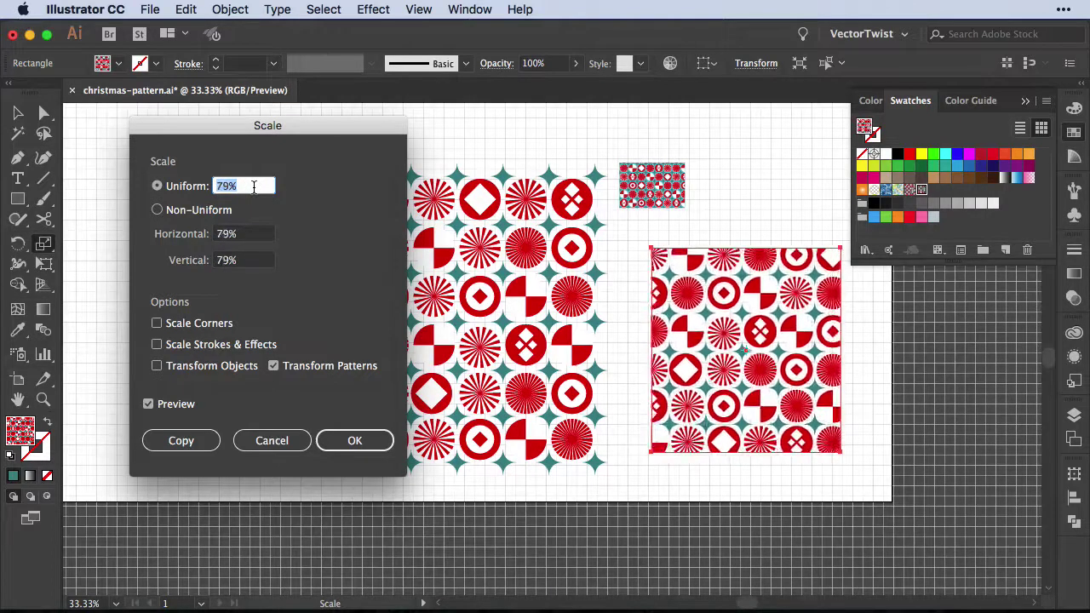
key("Down")
key("Down")
key("Down")
key("Down")
key("Down")
key("Down")
key("Down")
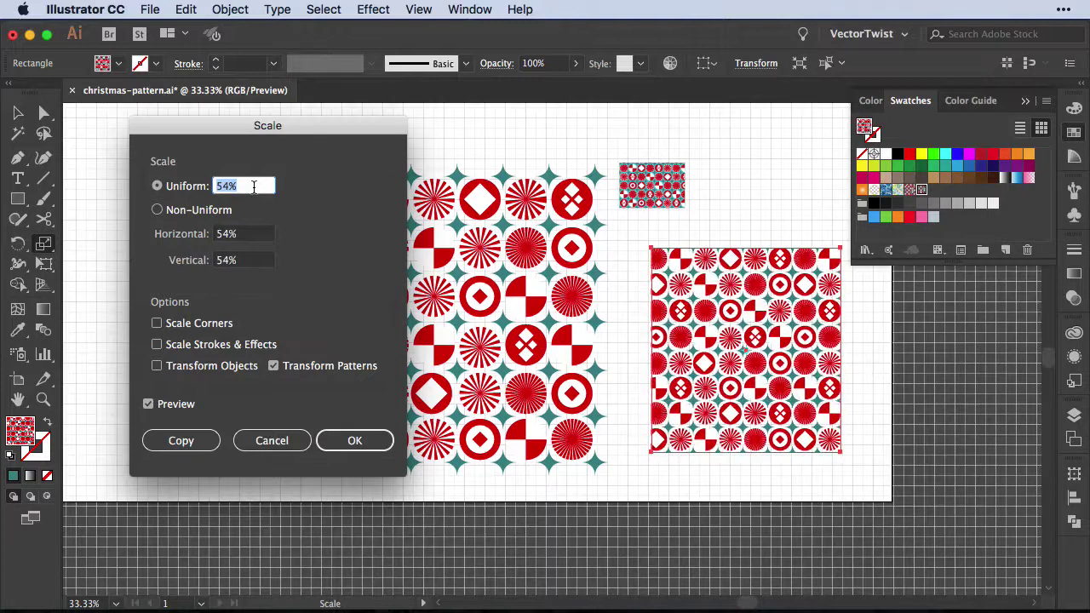
left_click(354, 442)
key("v")
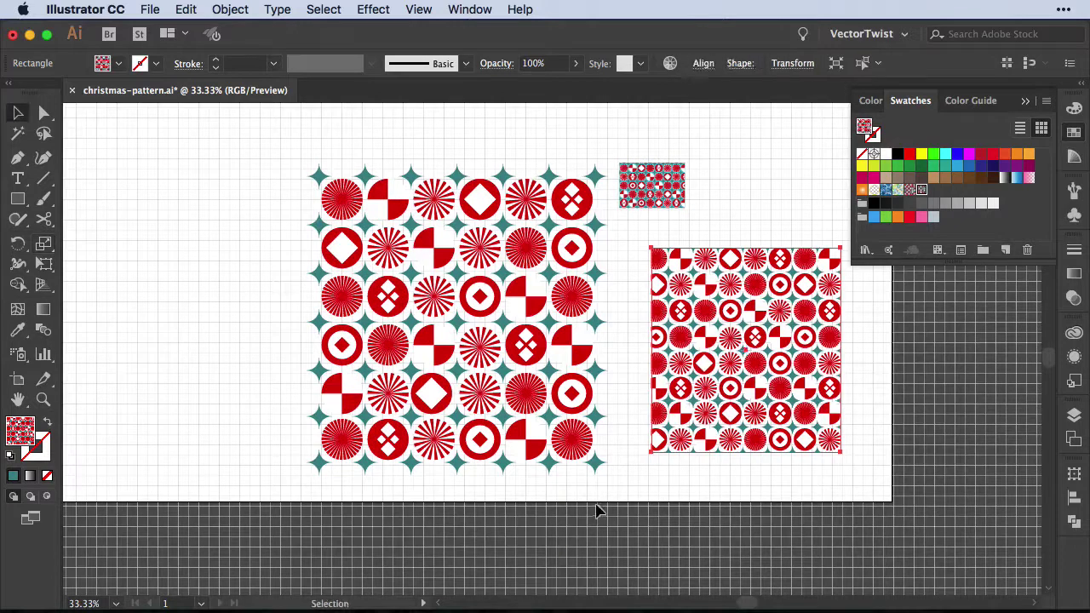
left_click(596, 508)
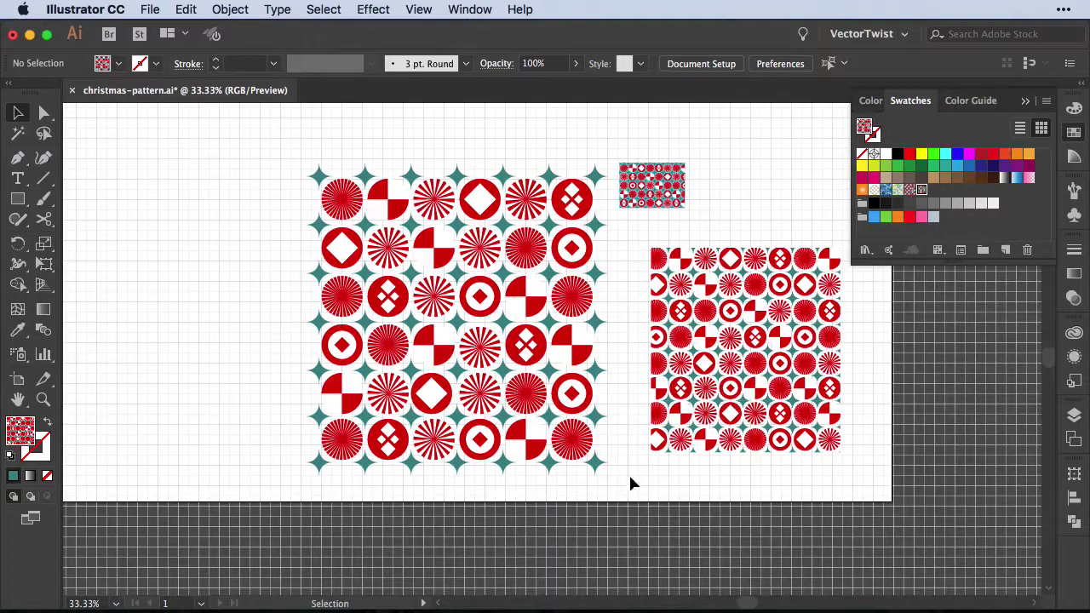
Step: Hide the grid and choose the light teal swatch (R=87, G=197, B=211) as the fill
key("super+apostrophe")
scroll(783, 294, "up", 3)
scroll(783, 294, "left", 2)
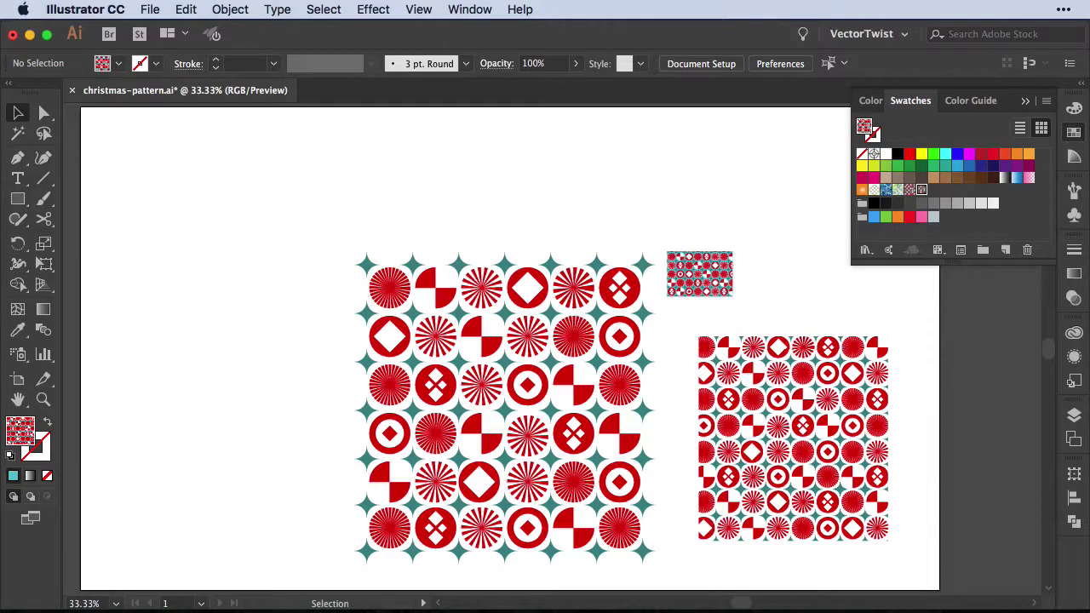
left_click(933, 189)
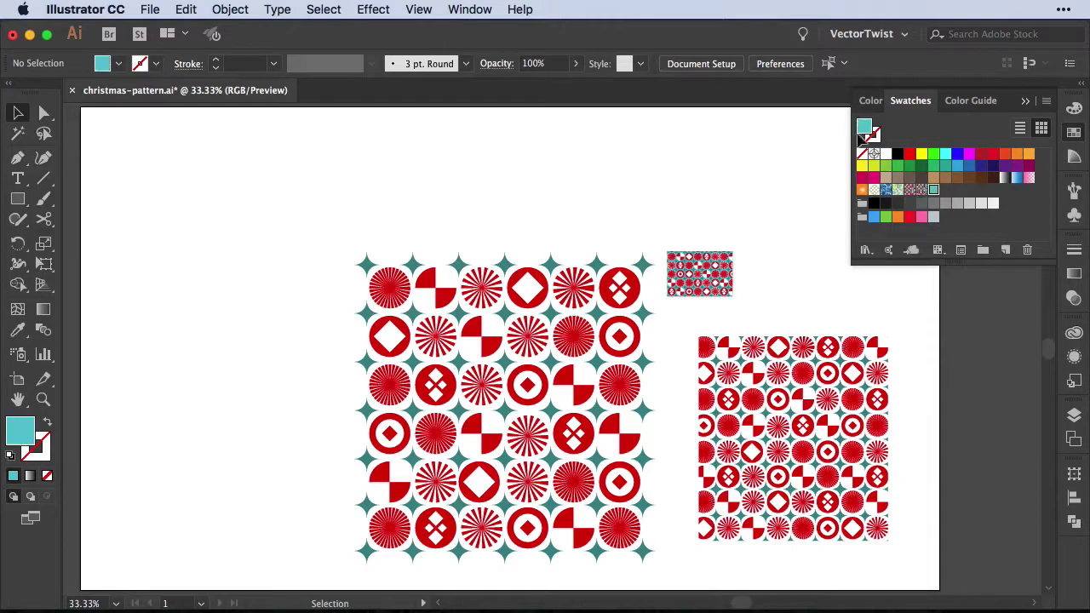
Step: Try a bright green rectangle as a background sent behind the circle artwork, and delete it
left_click(933, 153)
key("m")
left_click_drag(252, 140, 555, 574)
key("ctrl+shift+bracketleft")
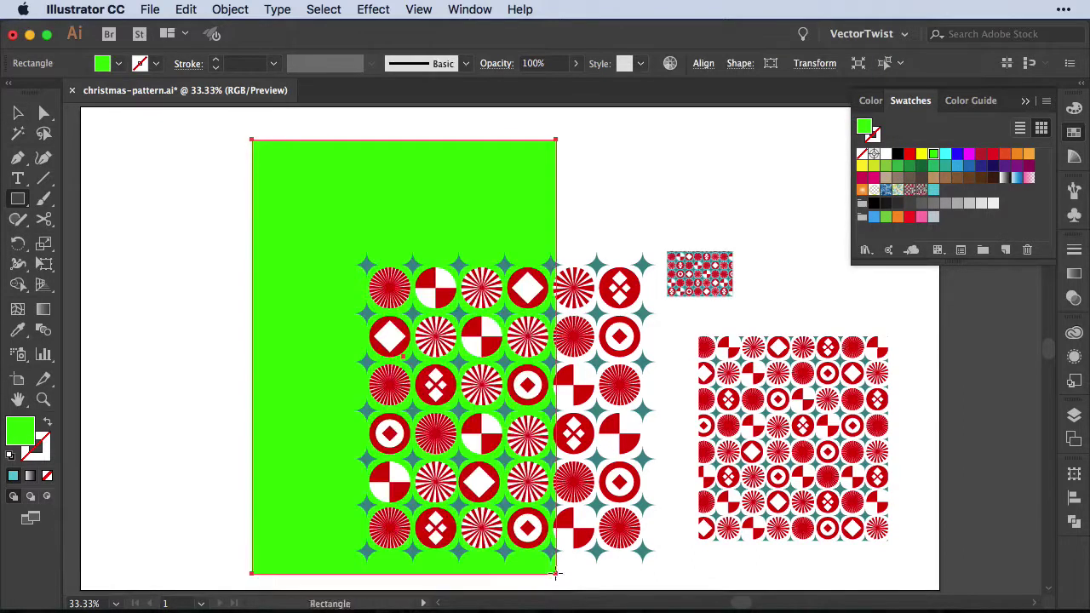
key("v")
left_click(620, 255)
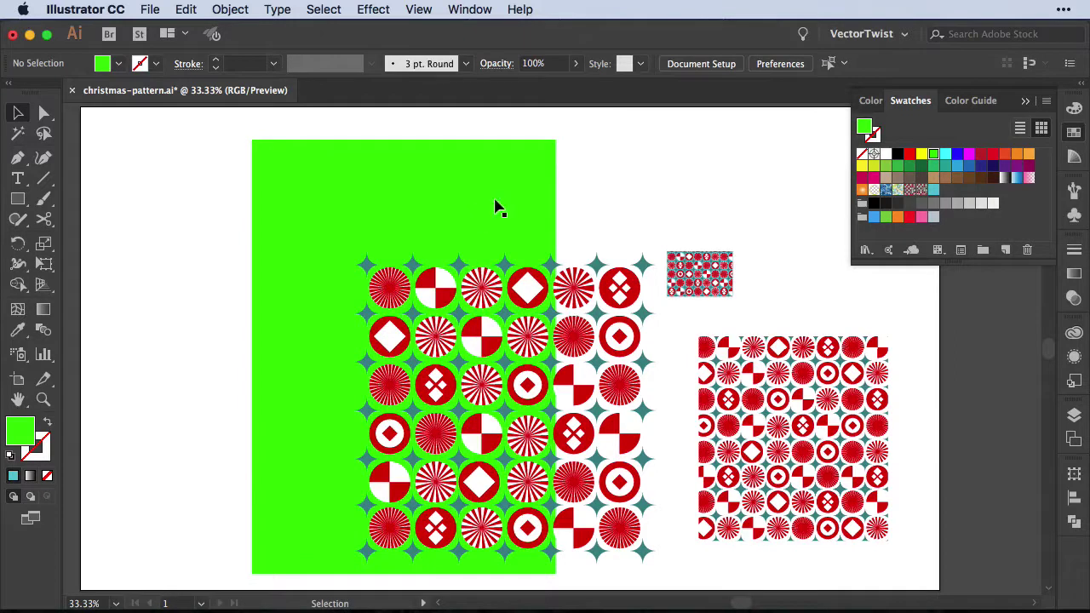
left_click(496, 203)
key("Delete")
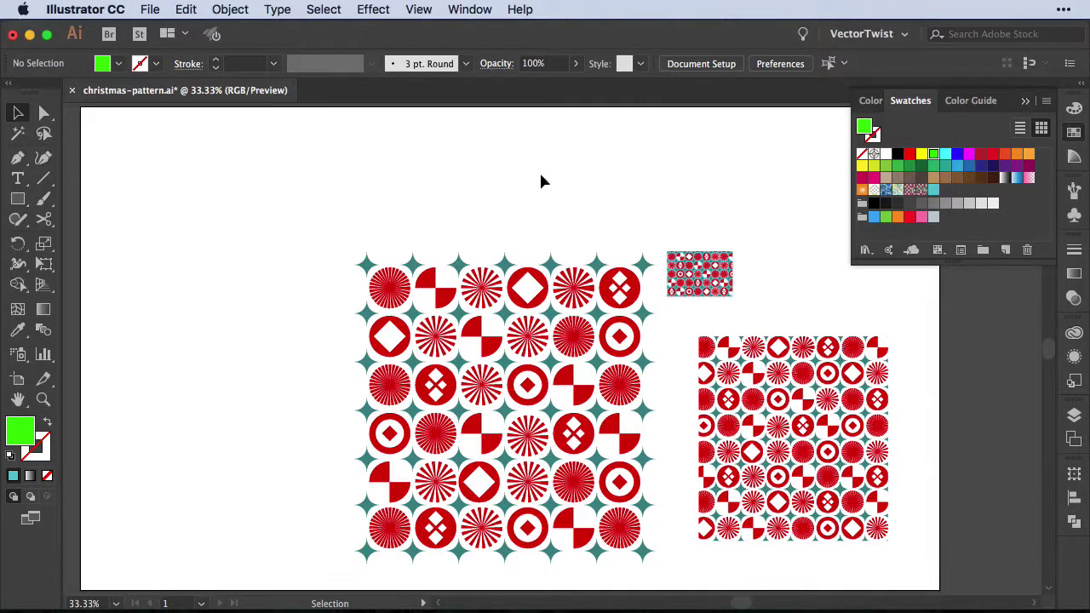
Step: Add a light teal rectangle at the back of the Christmas Pattern tile, slightly wider than the tile, and finish editing the pattern
double_click(921, 189)
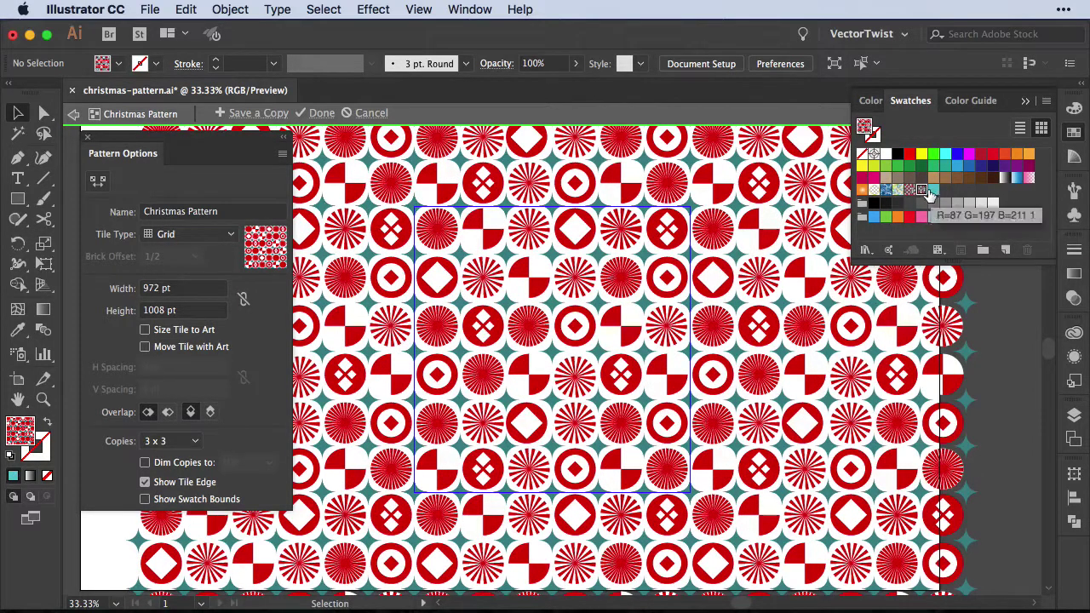
left_click(934, 191)
left_click(934, 191)
key("m")
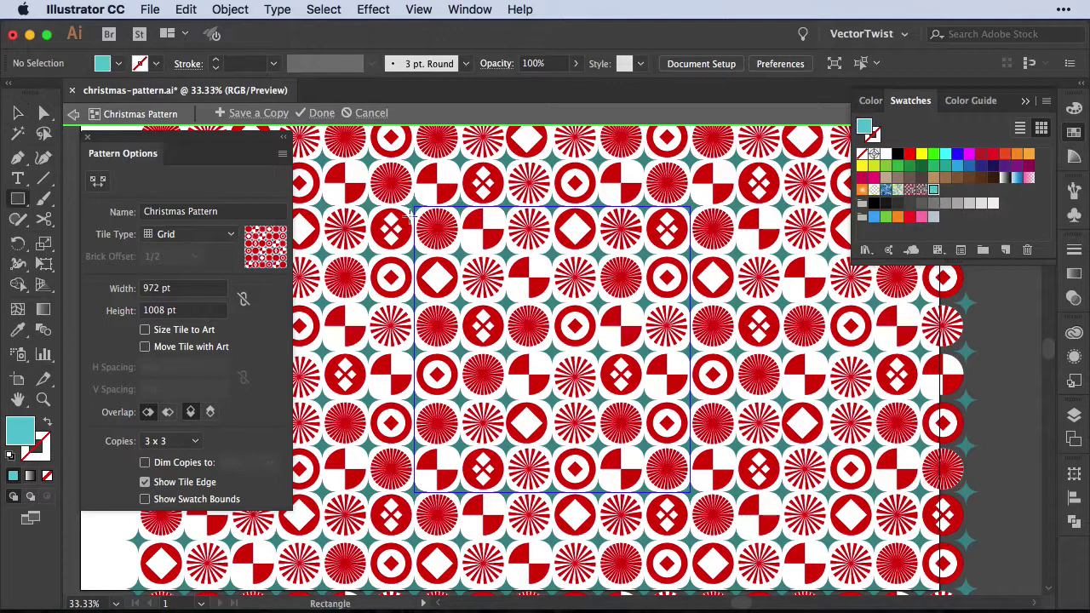
left_click_drag(415, 205, 690, 492)
key("ctrl+shift+bracketleft")
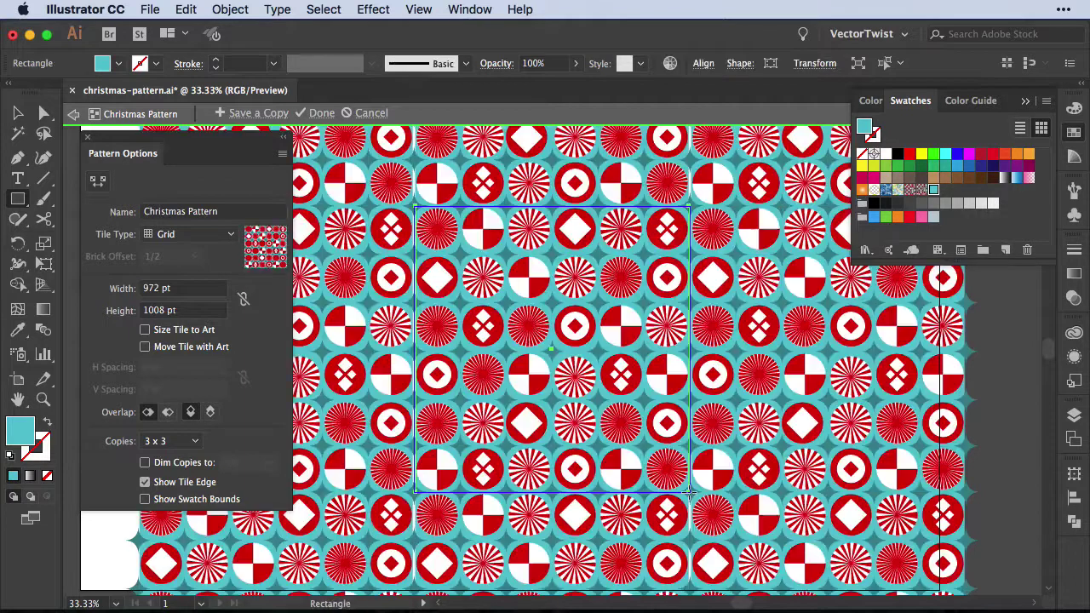
key("e")
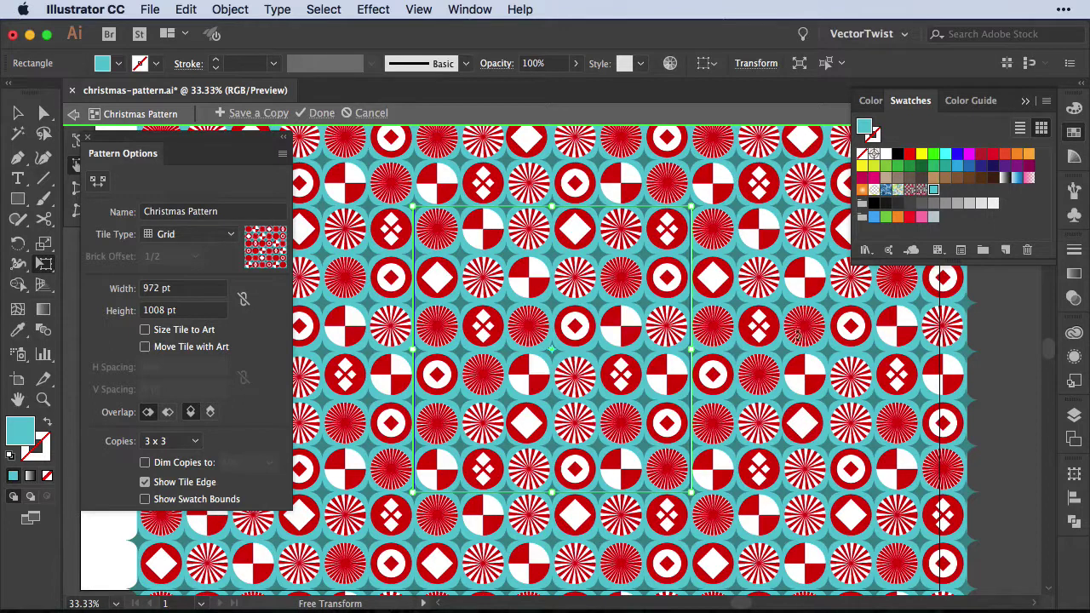
left_click(321, 114)
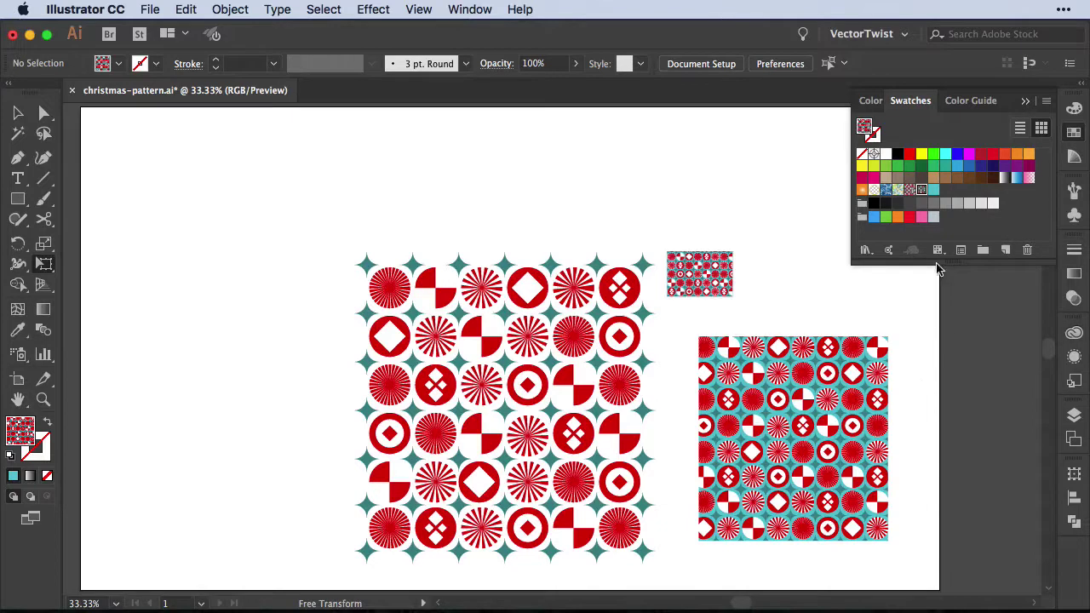
Step: Save a copy of the Christmas Pattern swatch as "Christmas Pattern Green" and finish editing the original pattern
double_click(921, 190)
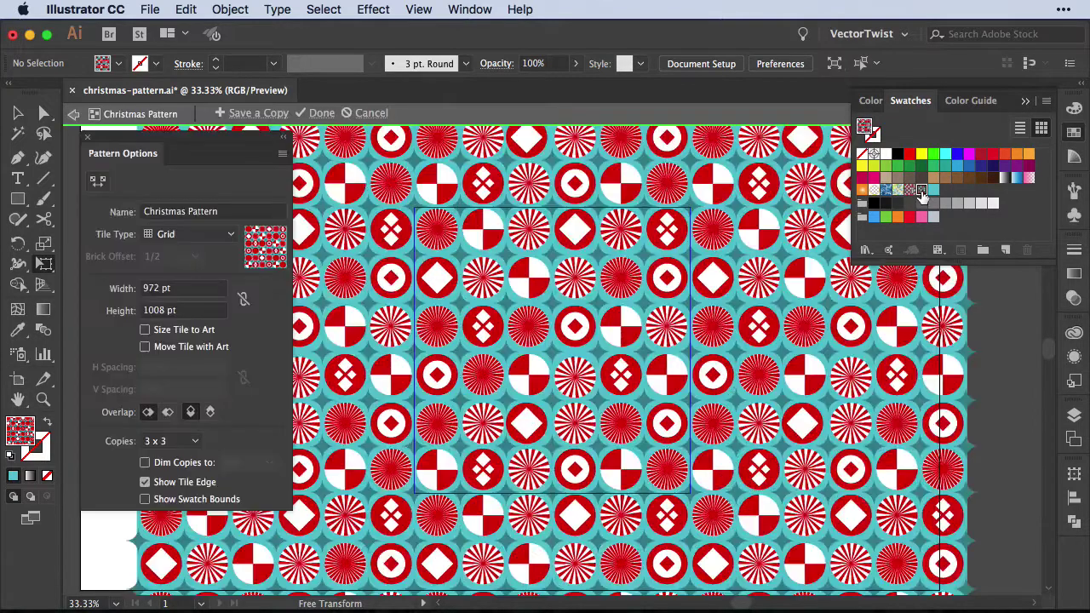
left_click(246, 115)
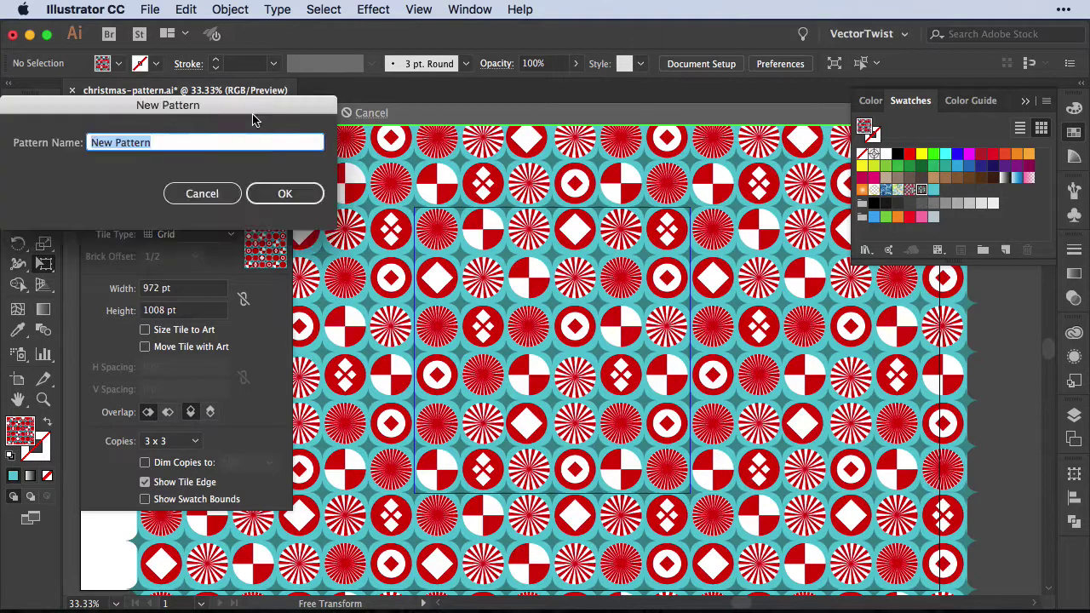
type("C")
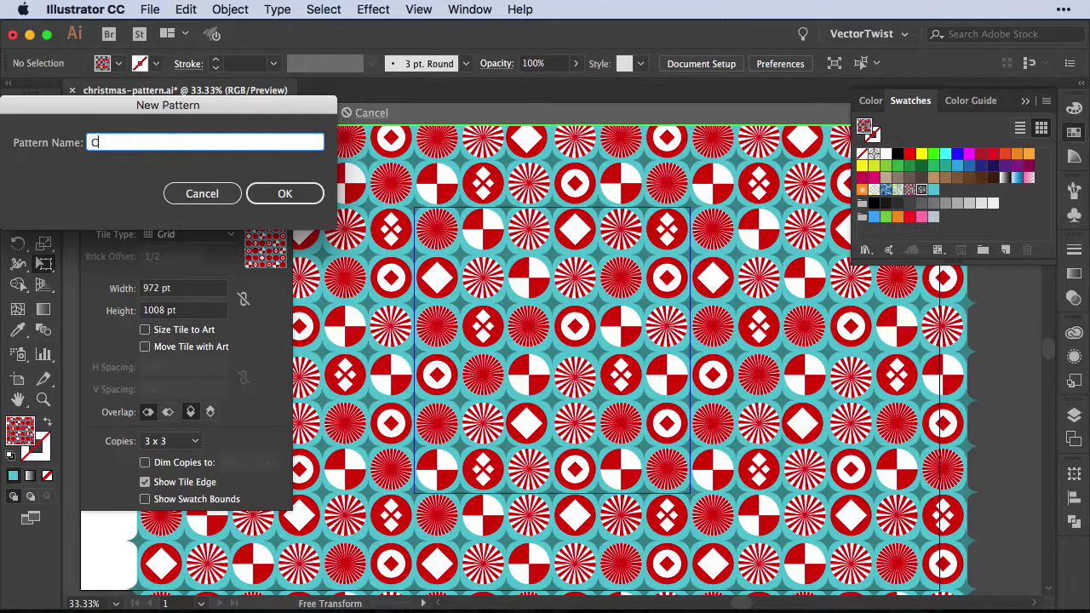
type("hristmas Pattern Green")
left_click(285, 193)
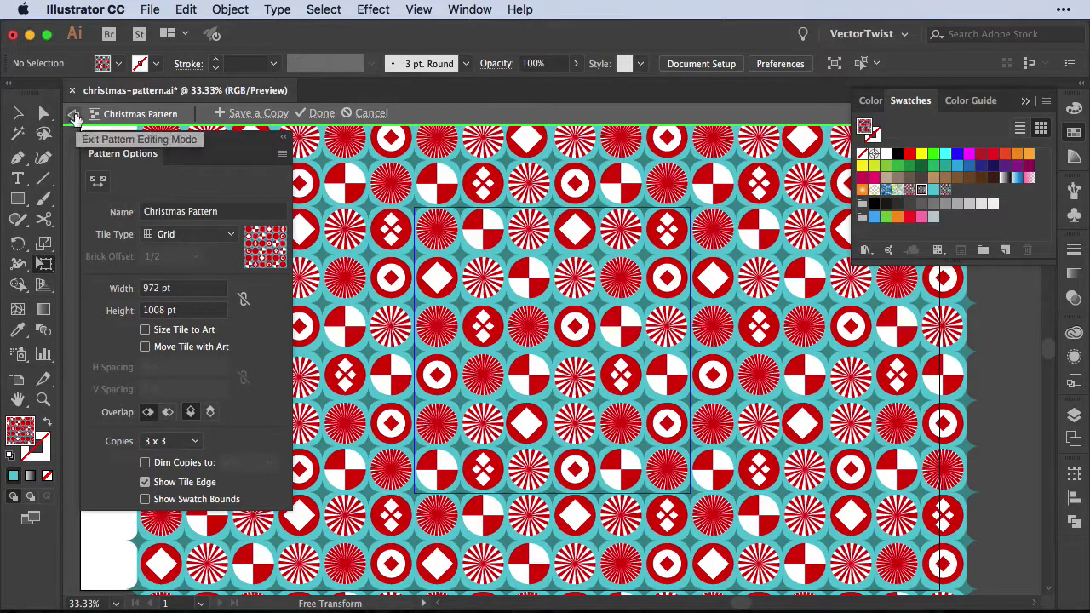
left_click(318, 112)
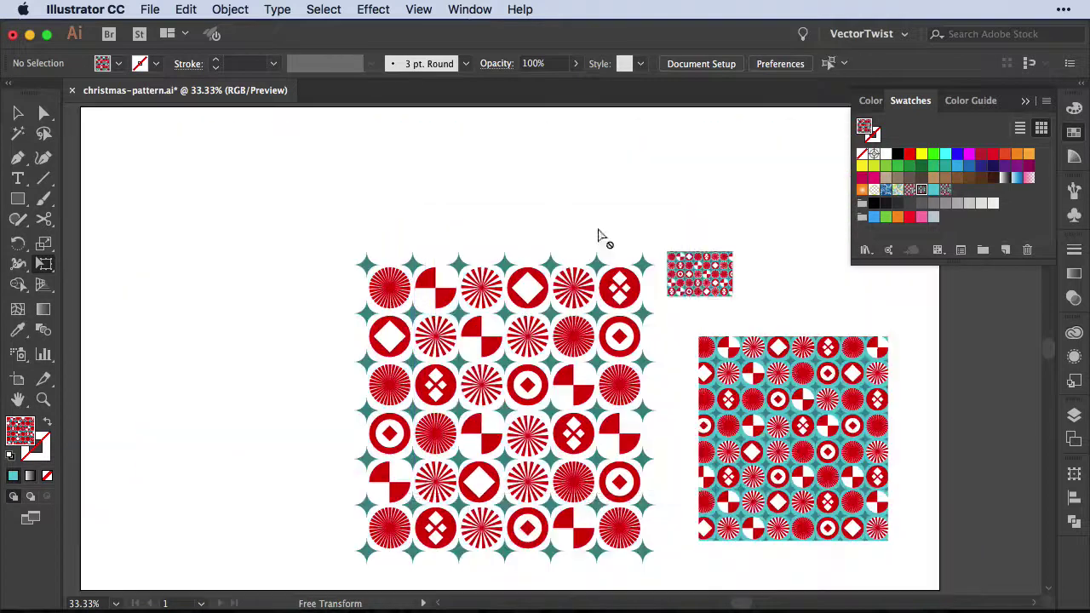
Step: Open the Christmas Pattern Green swatch for editing and show all its artwork's colors, unlinked, on the Recolor Artwork color wheel
double_click(946, 190)
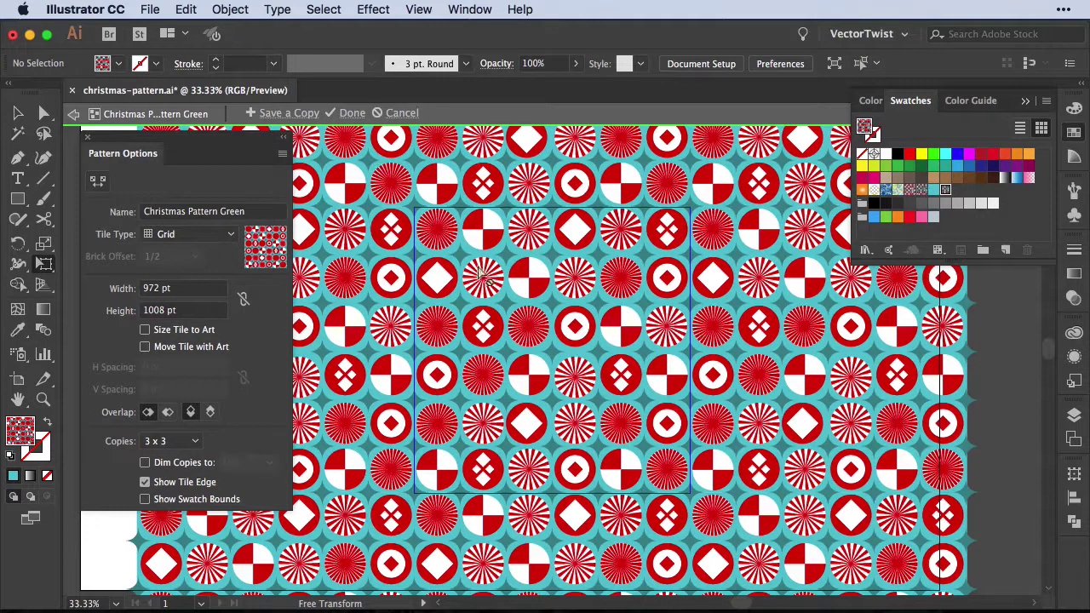
left_click(16, 121)
key("super+a")
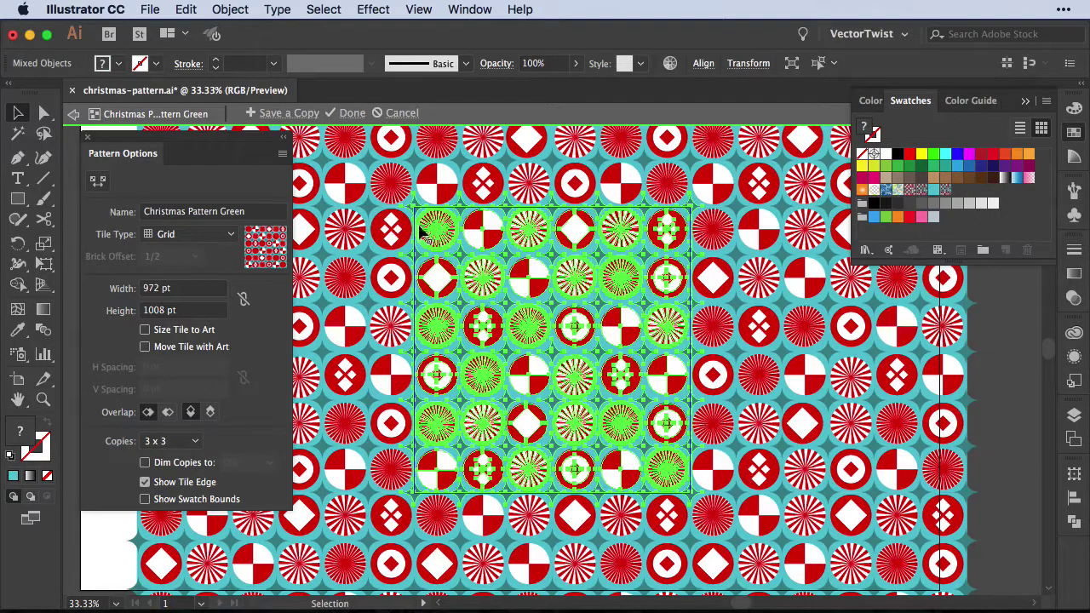
left_click(185, 10)
mouse_move(228, 290)
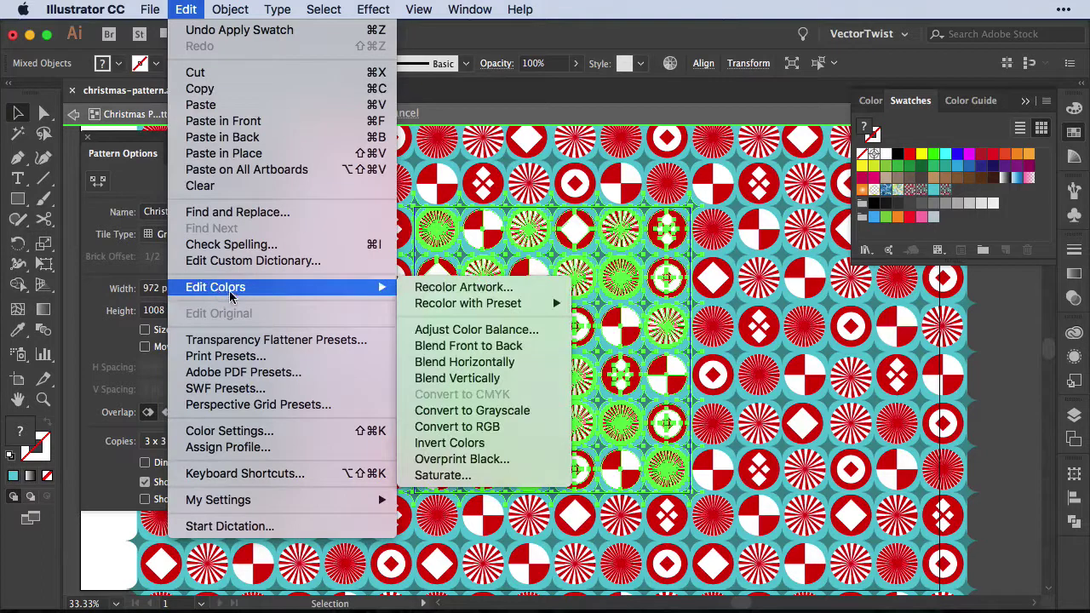
left_click(477, 289)
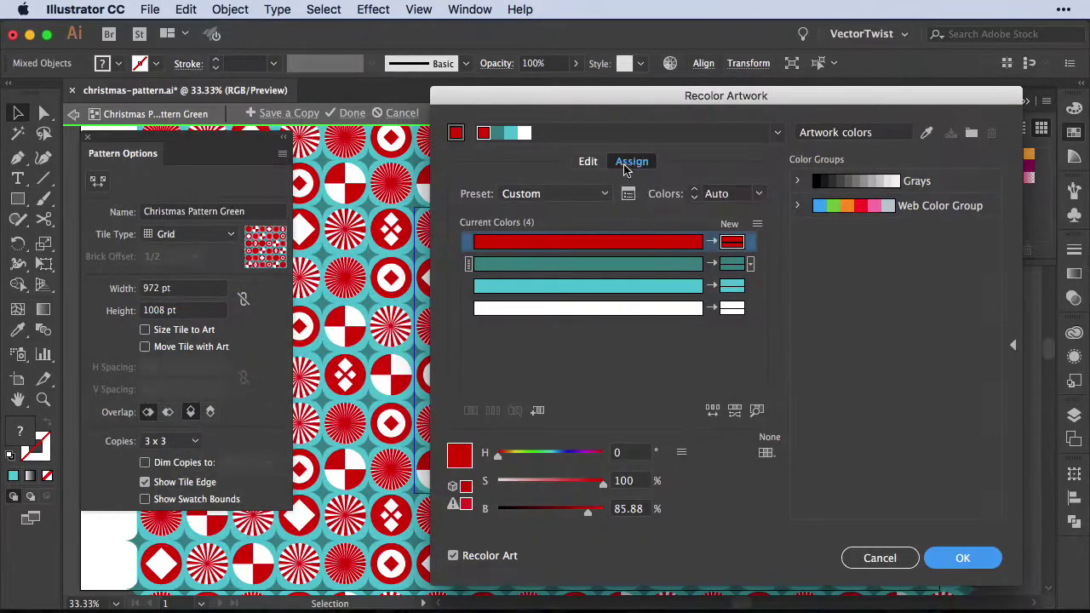
left_click(587, 162)
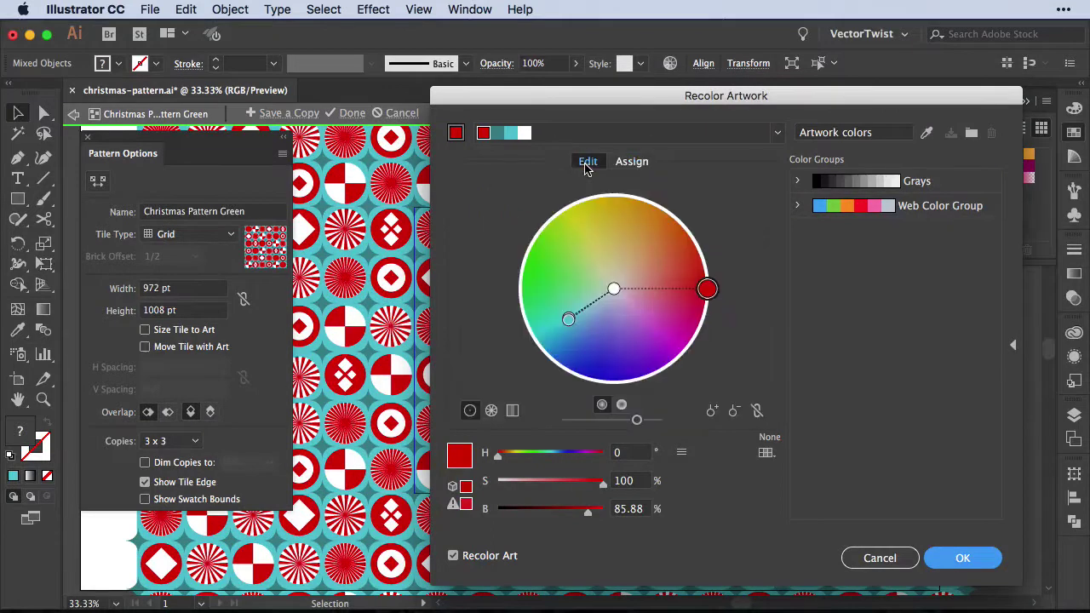
left_click_drag(548, 99, 616, 94)
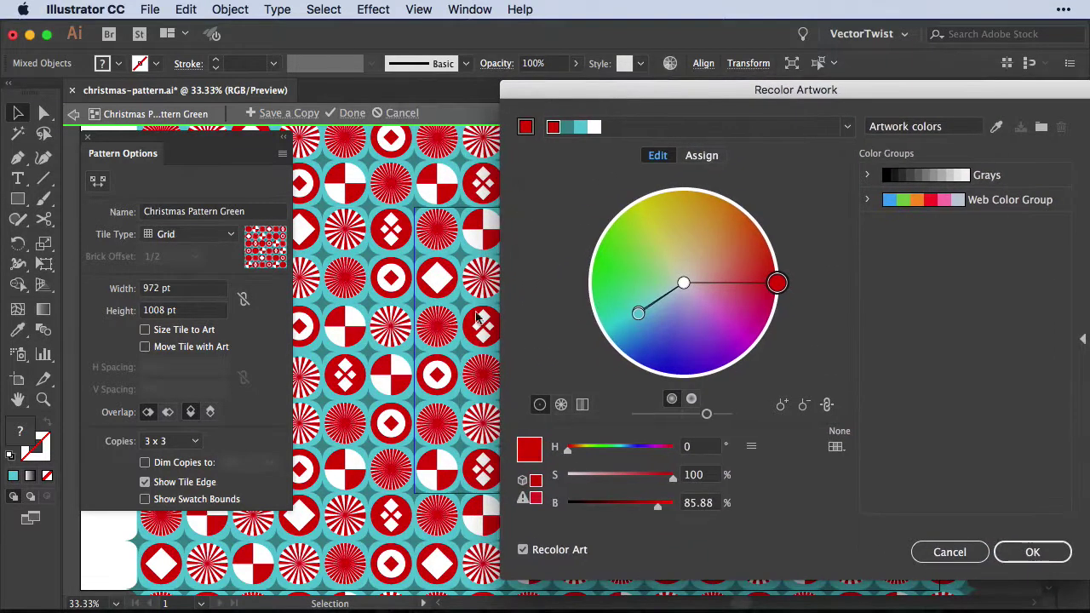
left_click(654, 160)
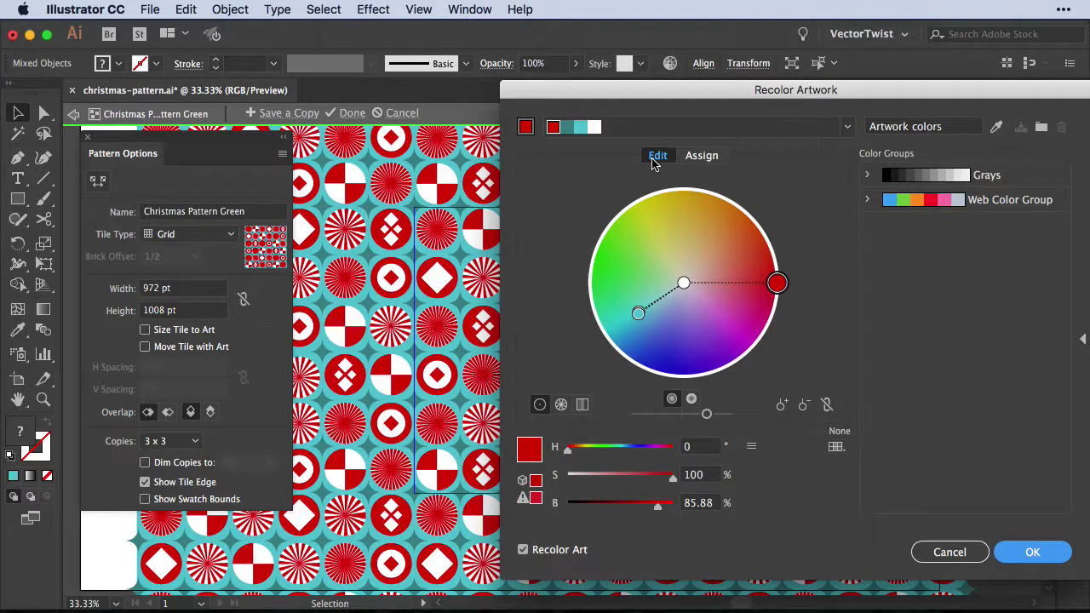
Step: Recolor the background bright green (hue about 111°), the stars dark green (about 117°) and the circles magenta (about 324°), and finish editing the pattern
left_click(638, 314)
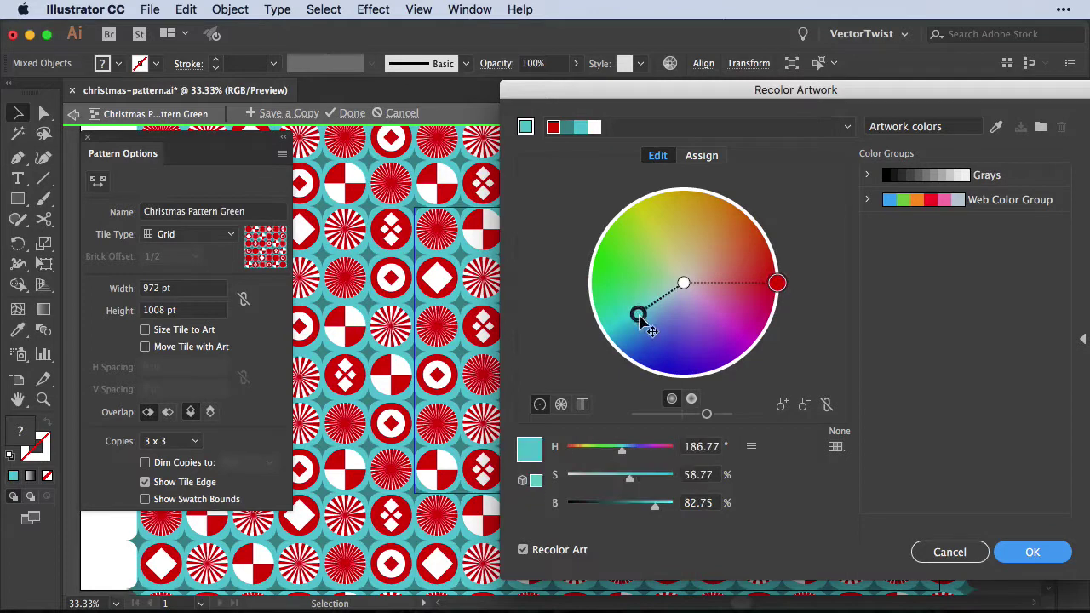
left_click_drag(639, 314, 615, 260)
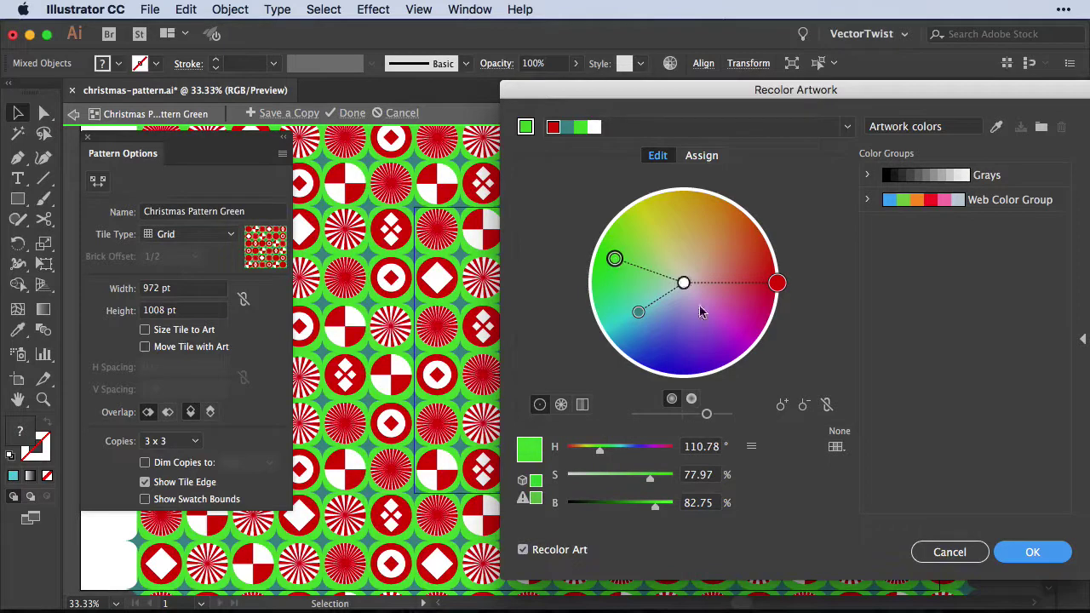
left_click_drag(640, 316, 617, 268)
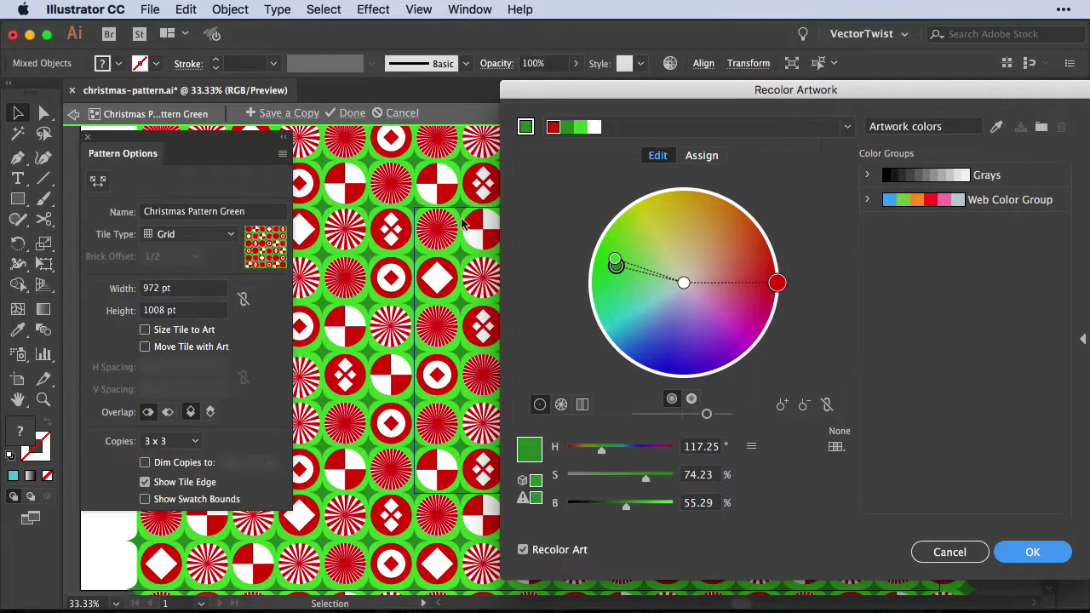
left_click_drag(777, 283, 752, 317)
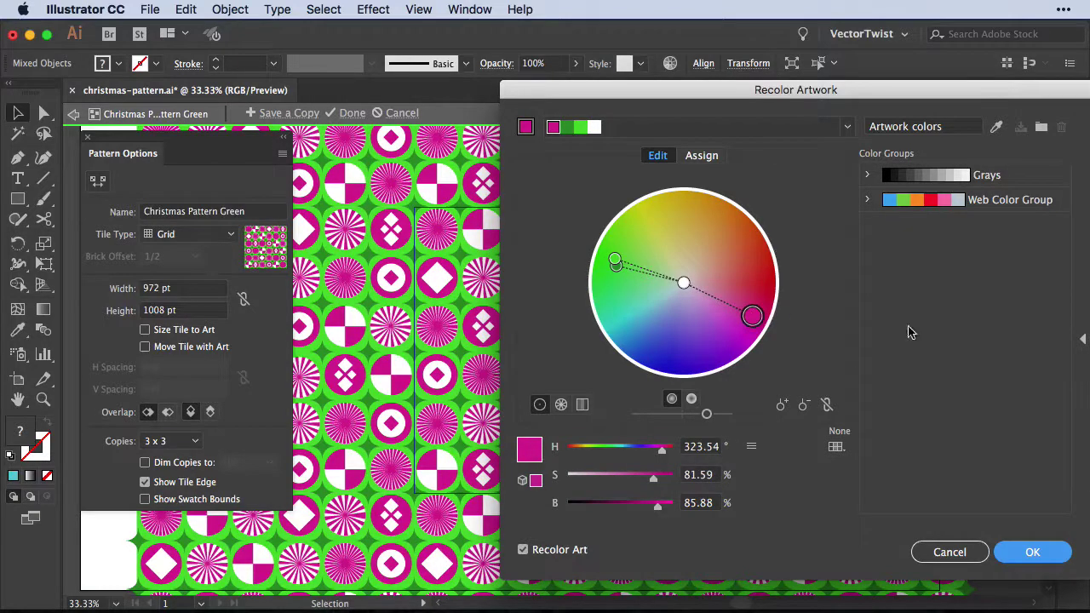
left_click(1056, 555)
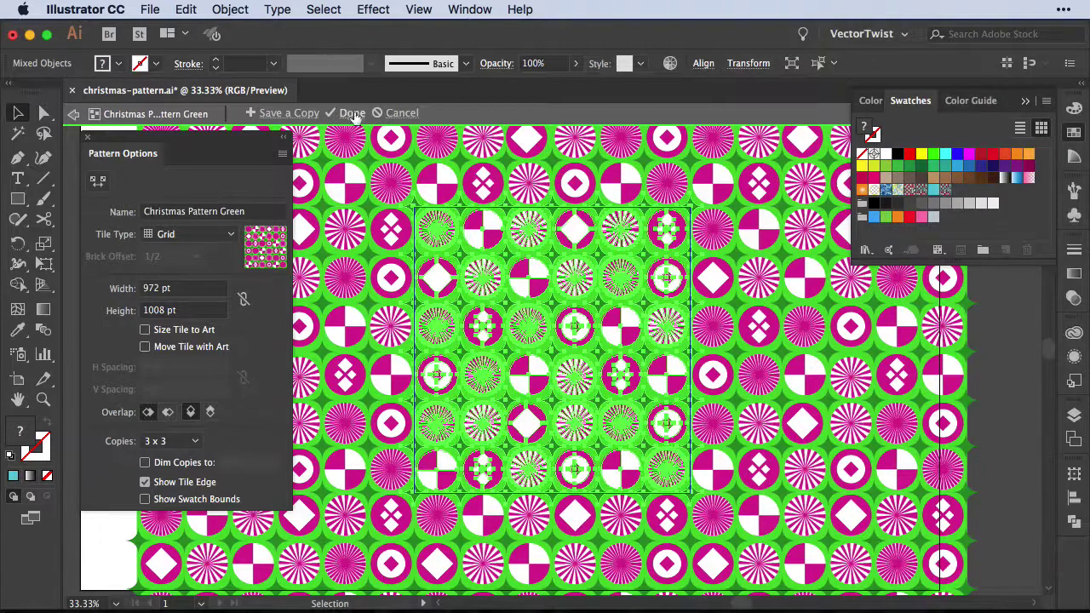
left_click(349, 114)
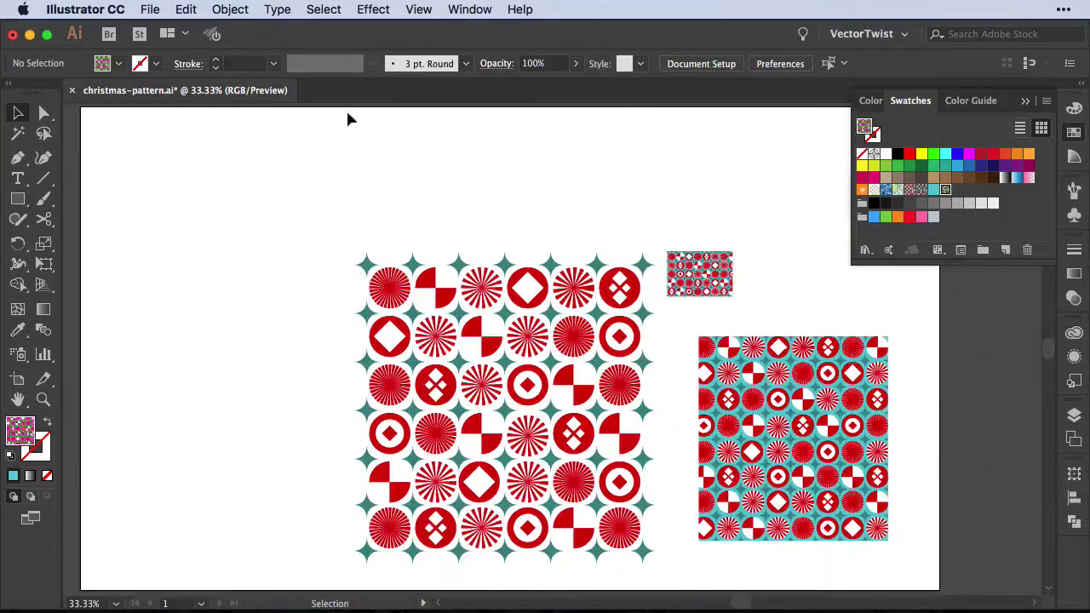
Step: Copy the large teal pattern rectangle to the artboard's upper left, fill the copy with Christmas Pattern Green, and deselect it
left_click(822, 419)
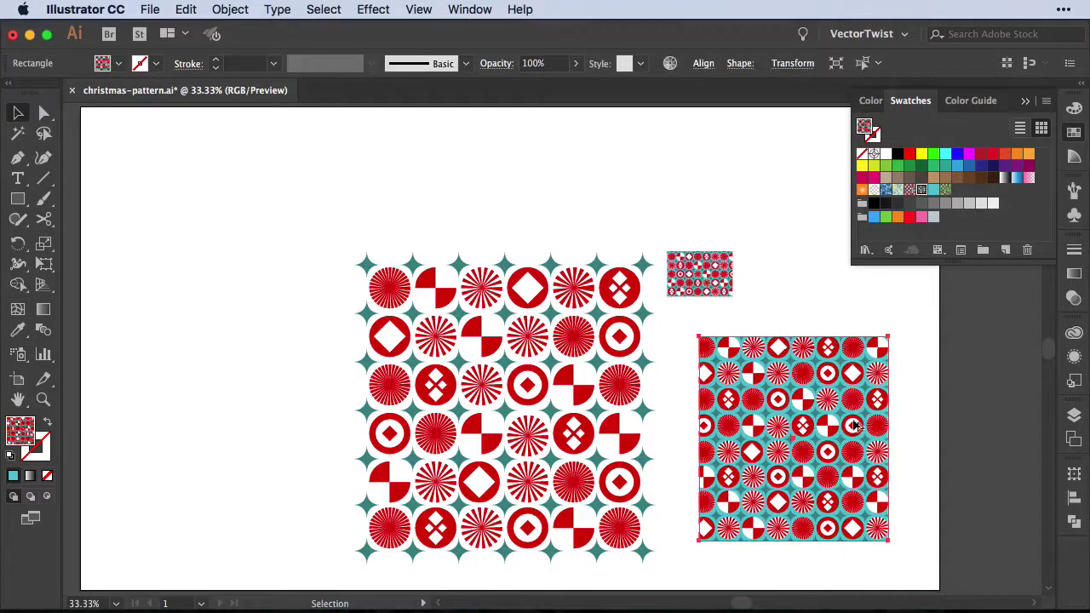
left_click_drag(870, 426, 293, 241)
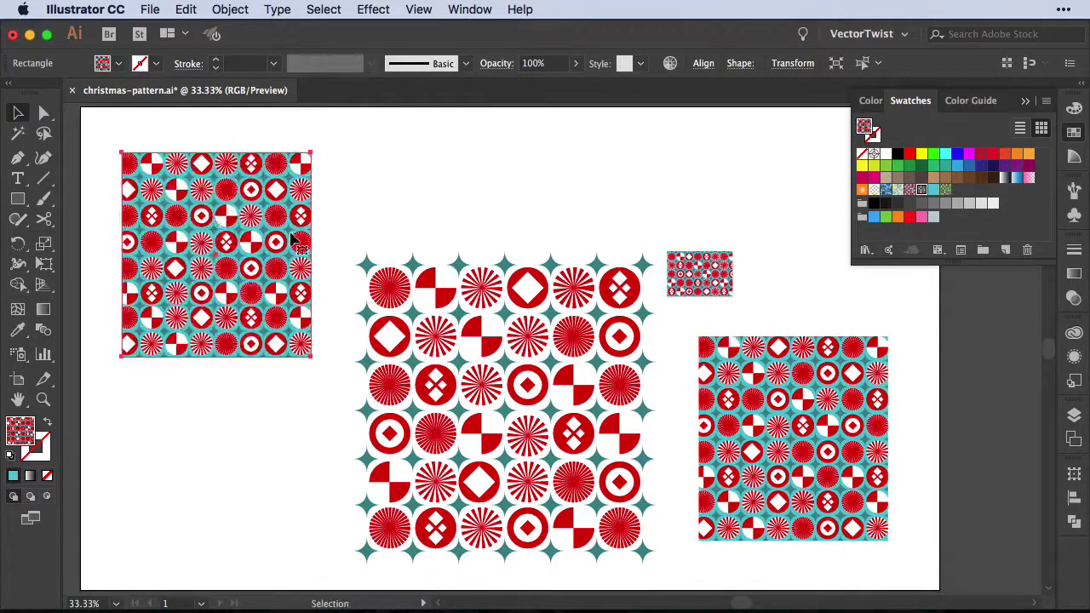
left_click(943, 191)
left_click(357, 220)
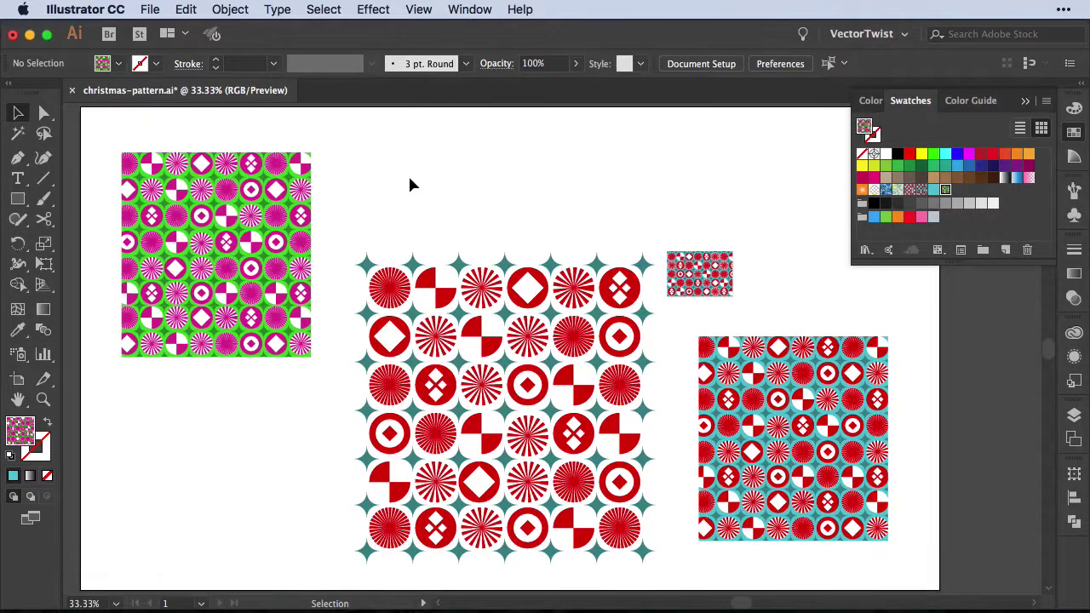
left_click(186, 9)
mouse_move(281, 293)
mouse_move(492, 311)
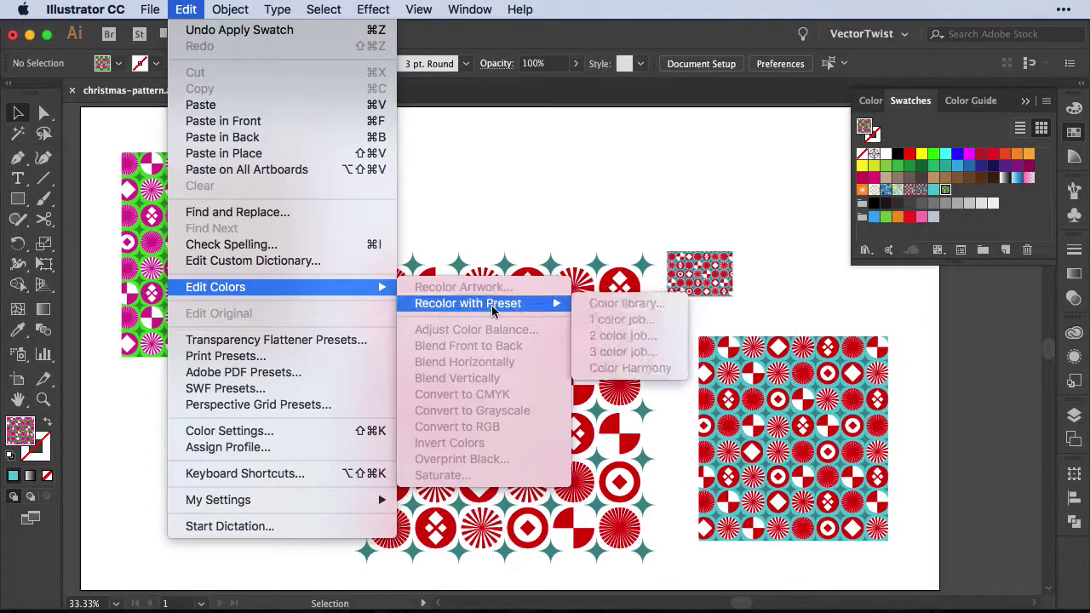
left_click(525, 199)
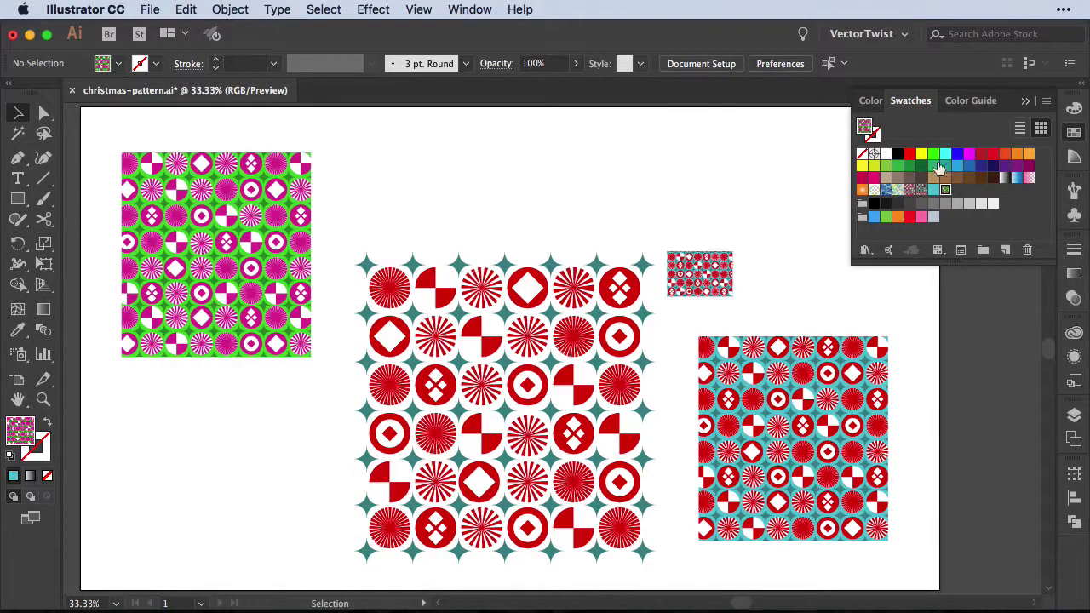
Step: Save a copy of the Christmas Pattern Green swatch as "Christmas Pattern Colorful" and leave pattern editing
double_click(945, 190)
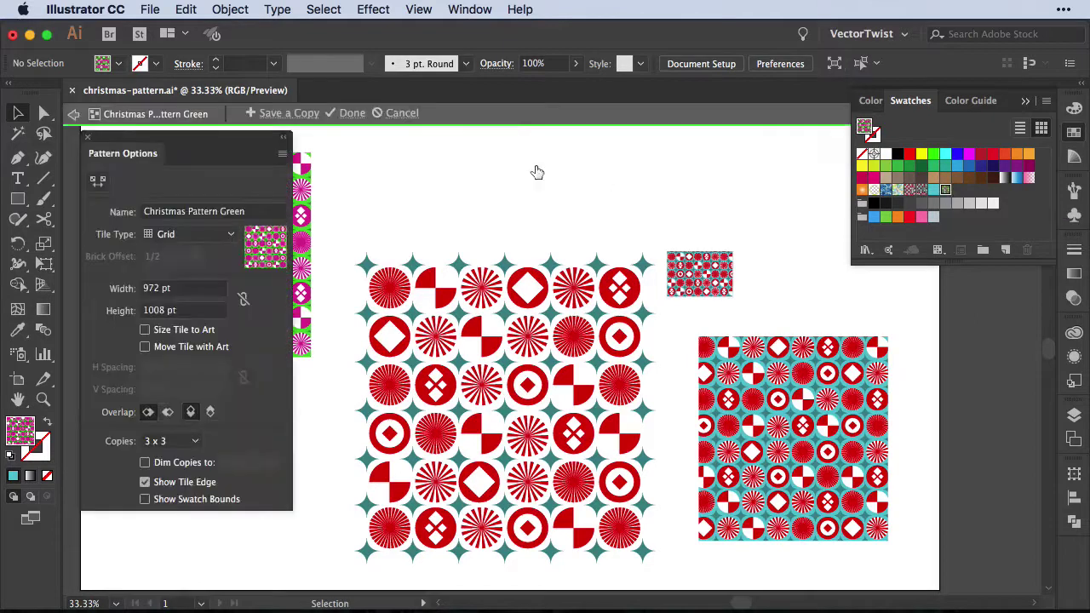
left_click(278, 113)
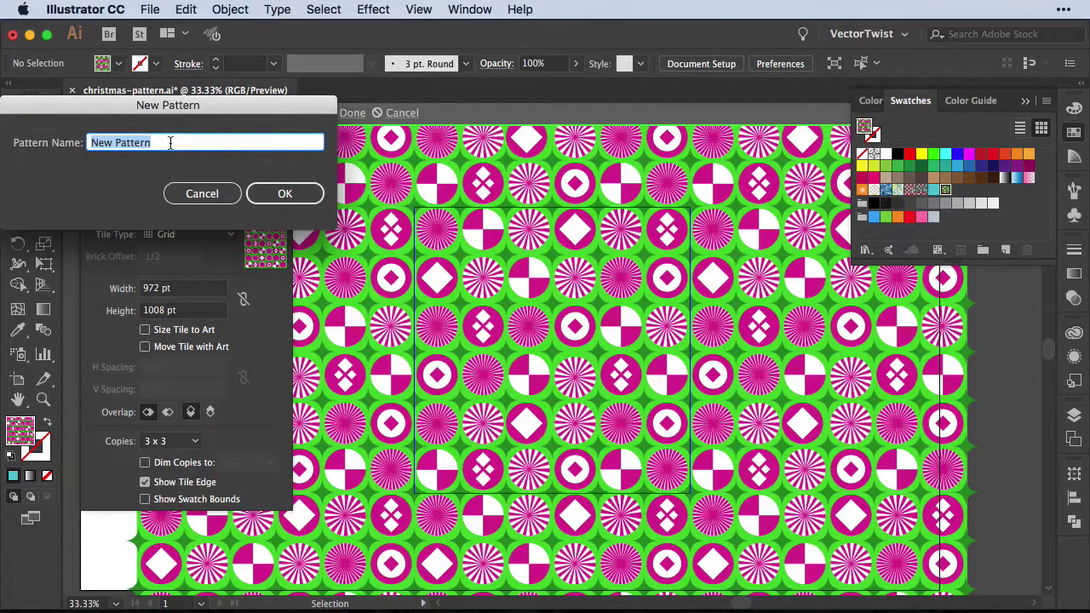
type("Christmass Colorful")
key("Return")
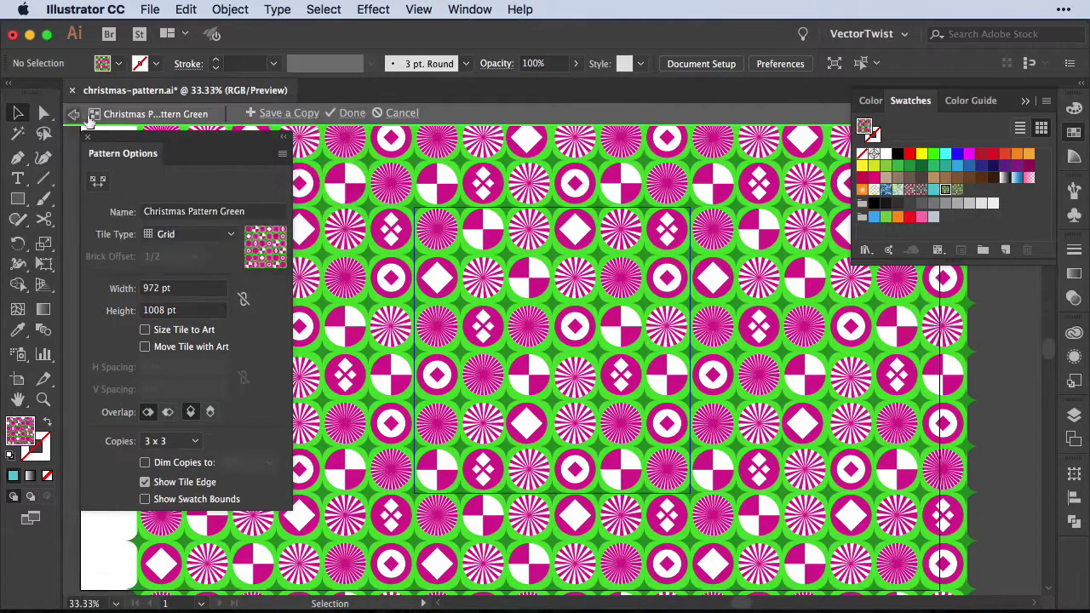
left_click(77, 113)
Step: Recolor all Christmas Pattern Colorful artwork with linked harmony colors to a golden background, brown stars (hue about 41°) and blue circles, and finish editing
double_click(957, 189)
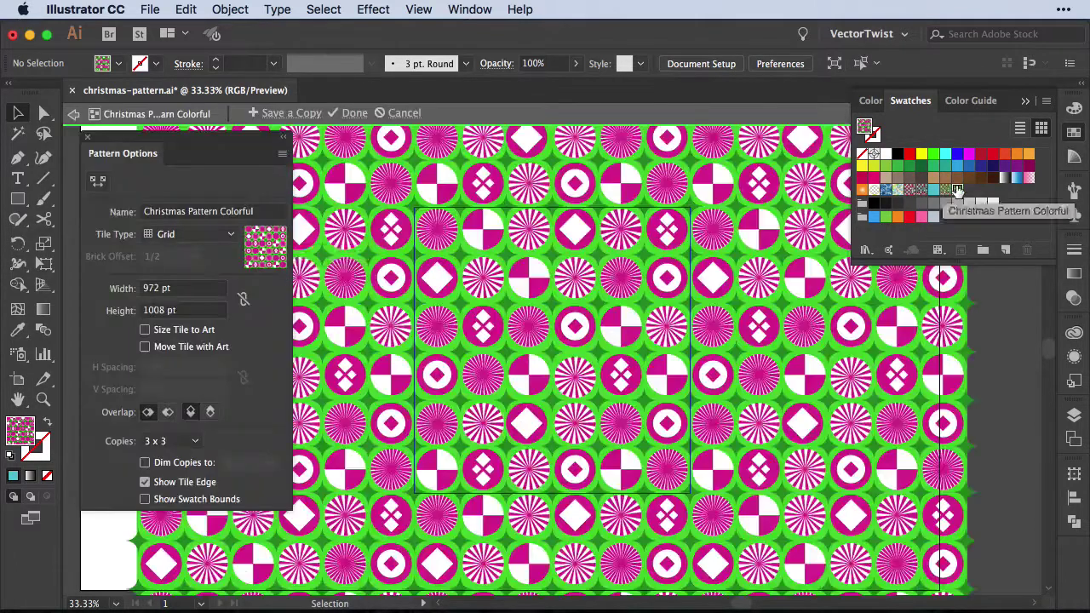
key("super+a")
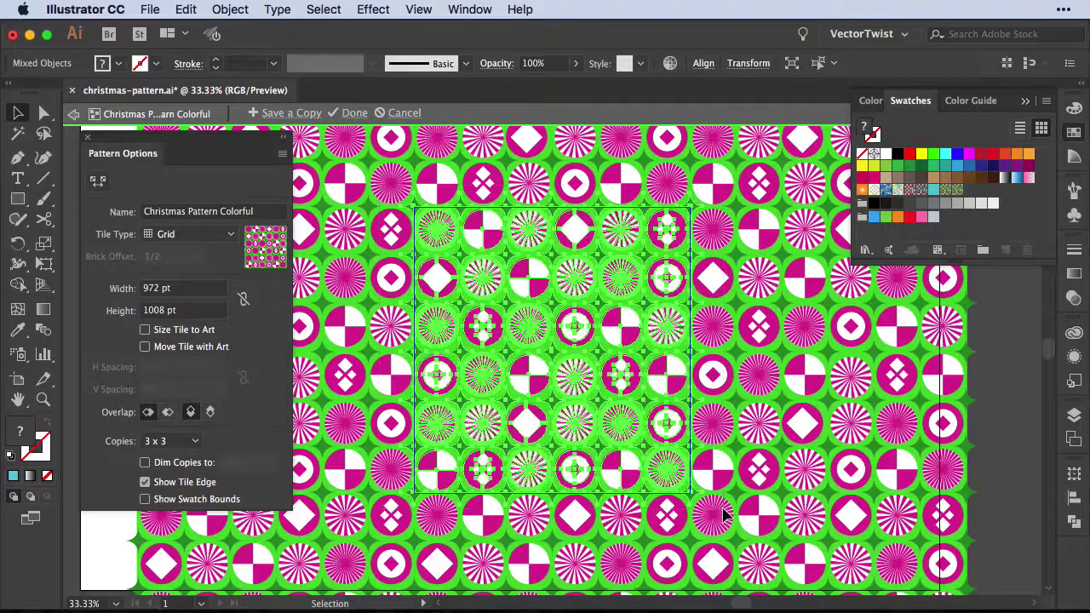
left_click(185, 10)
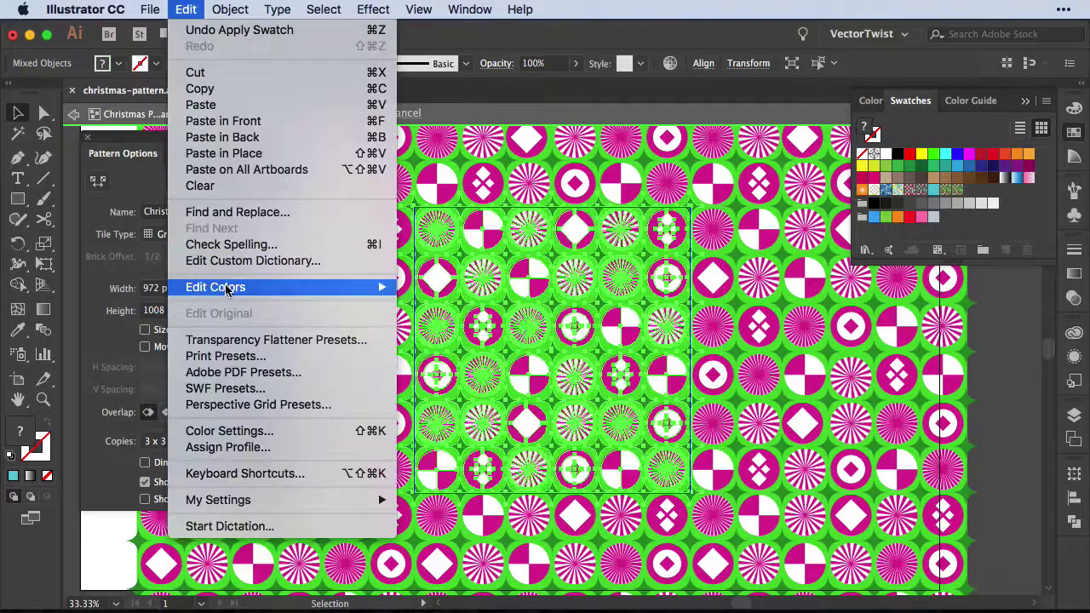
mouse_move(240, 289)
left_click(497, 288)
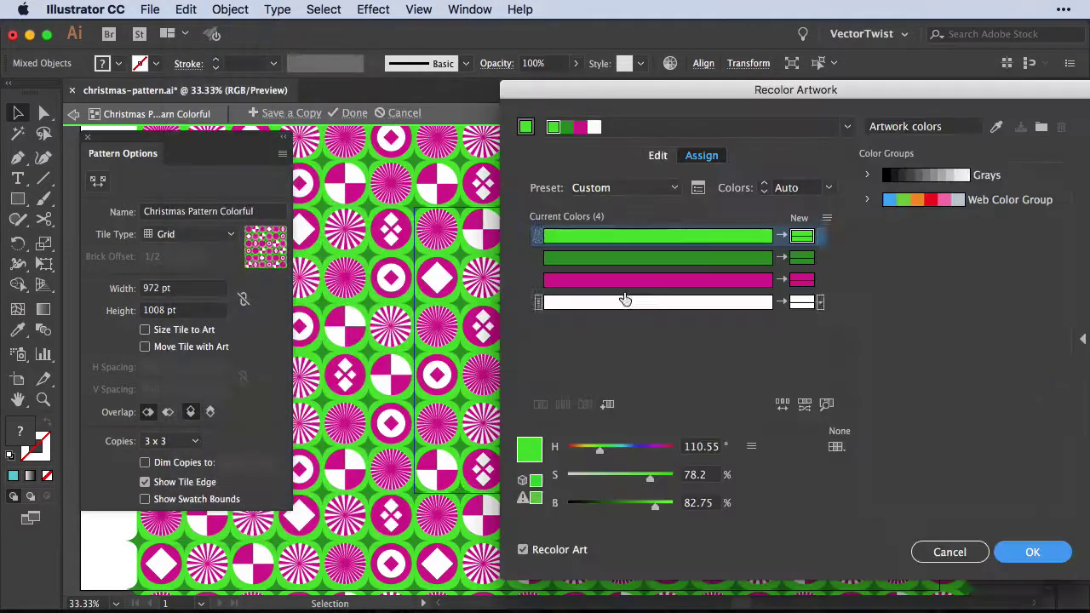
left_click(656, 158)
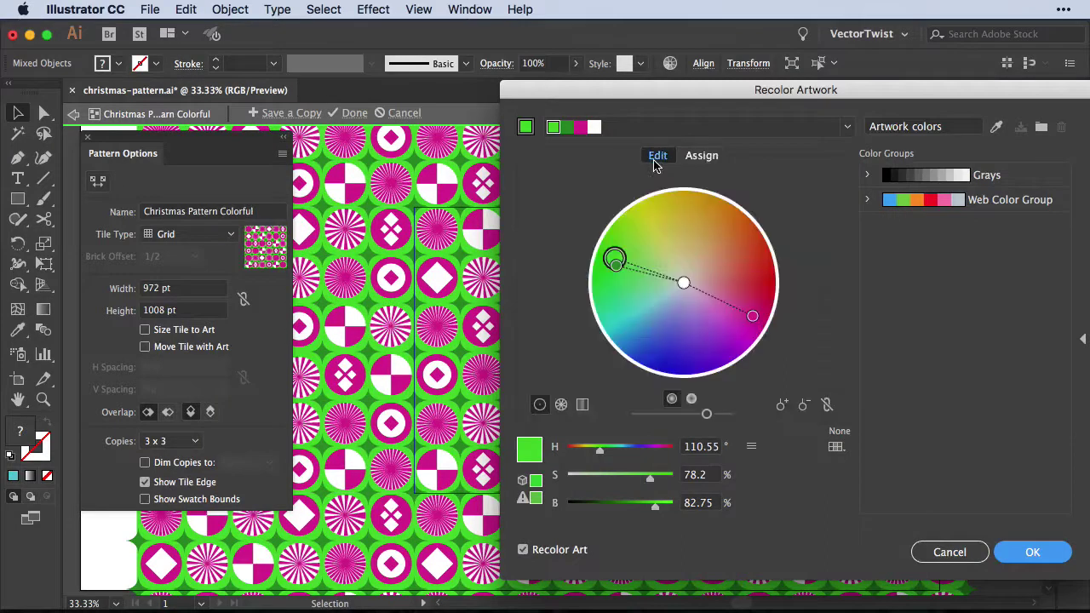
left_click(826, 406)
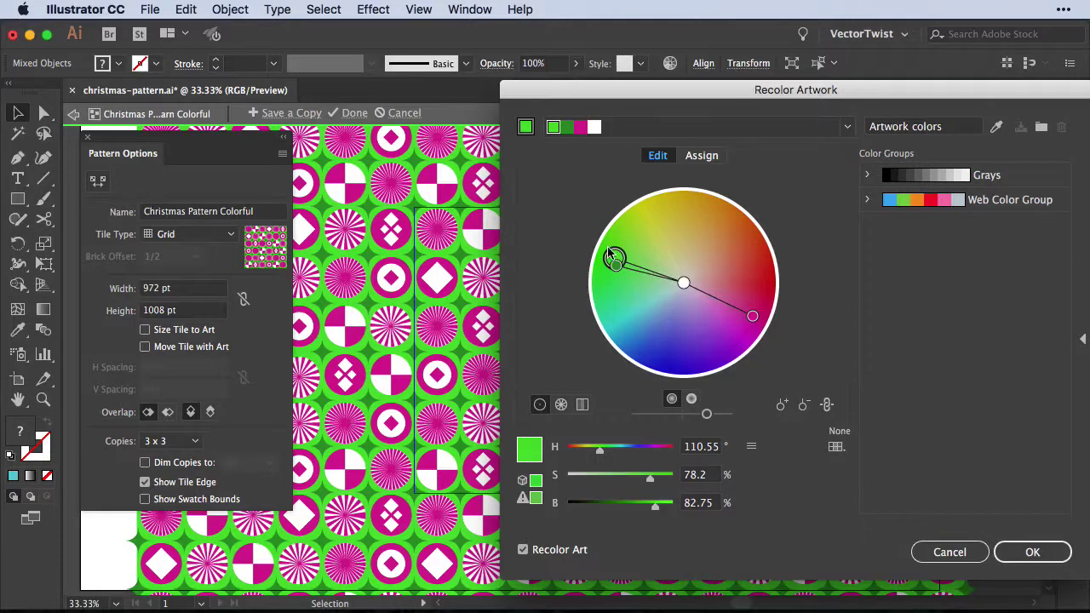
mouse_move(611, 257)
left_mouse_down()
mouse_move(646, 204)
mouse_move(700, 213)
left_mouse_up()
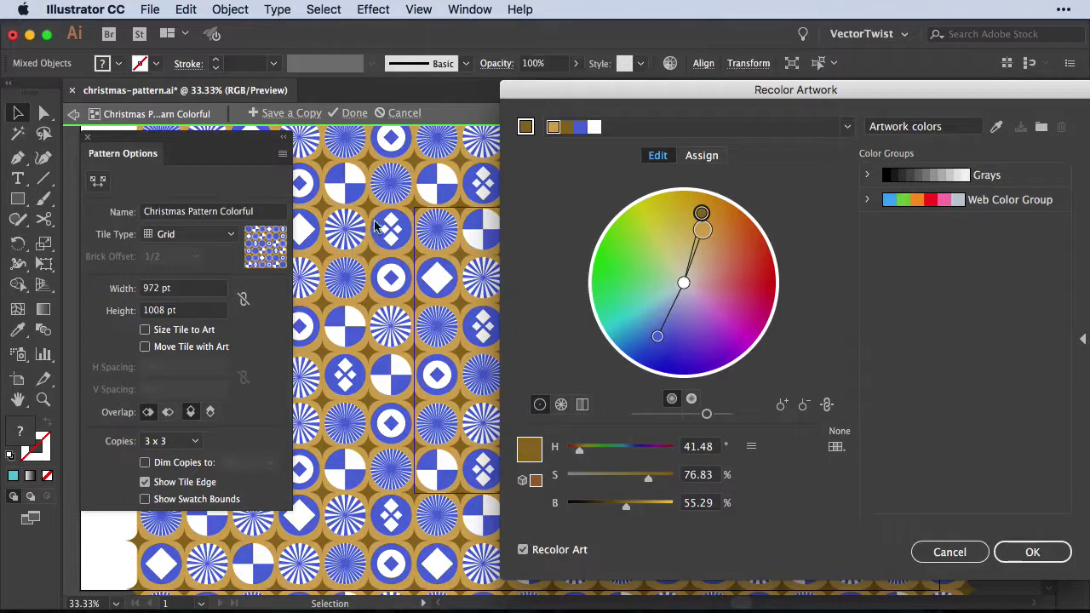
left_click(1032, 552)
left_click(354, 113)
Step: Copy the green and magenta rectangle directly below itself, fill the copy with Christmas Pattern Colorful, and deselect it
left_click_drag(249, 182, 255, 385)
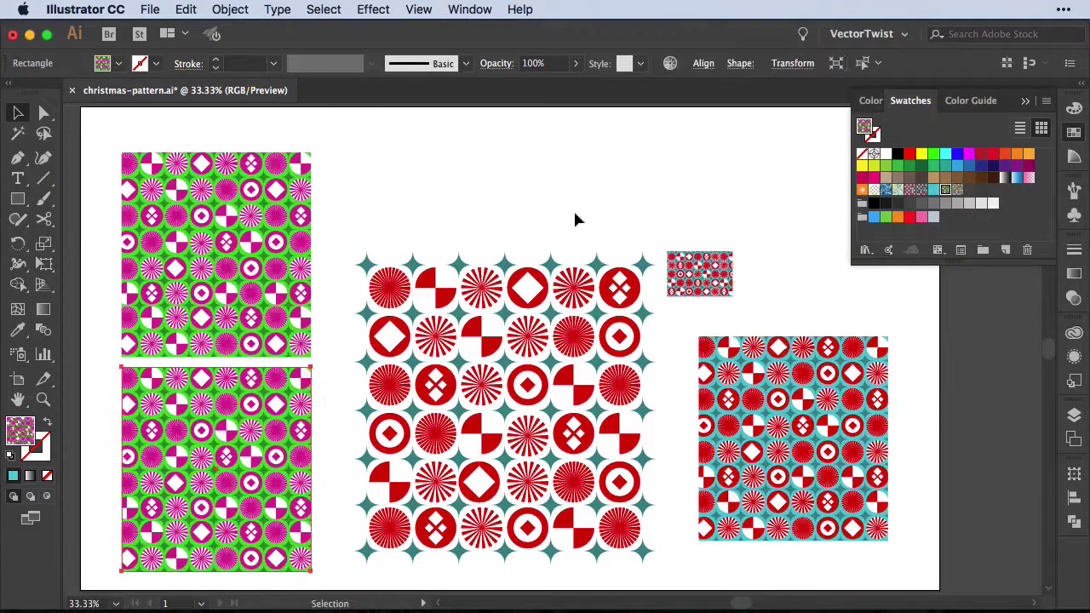
left_click(957, 189)
left_click(441, 135)
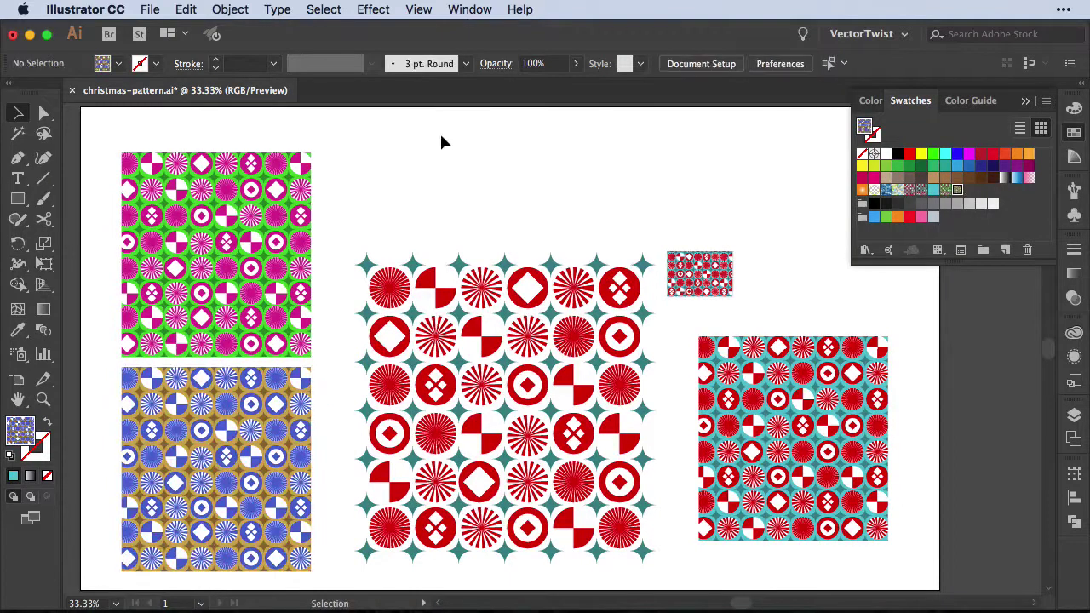